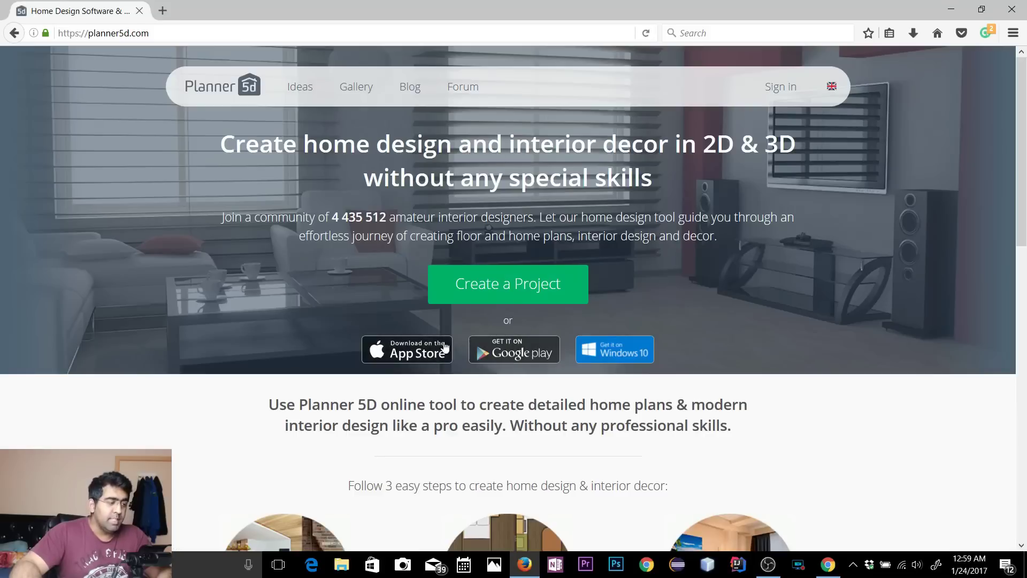
Step: Create a new project from scratch, overwriting the saved project, and close the introductory guide
click(533, 291)
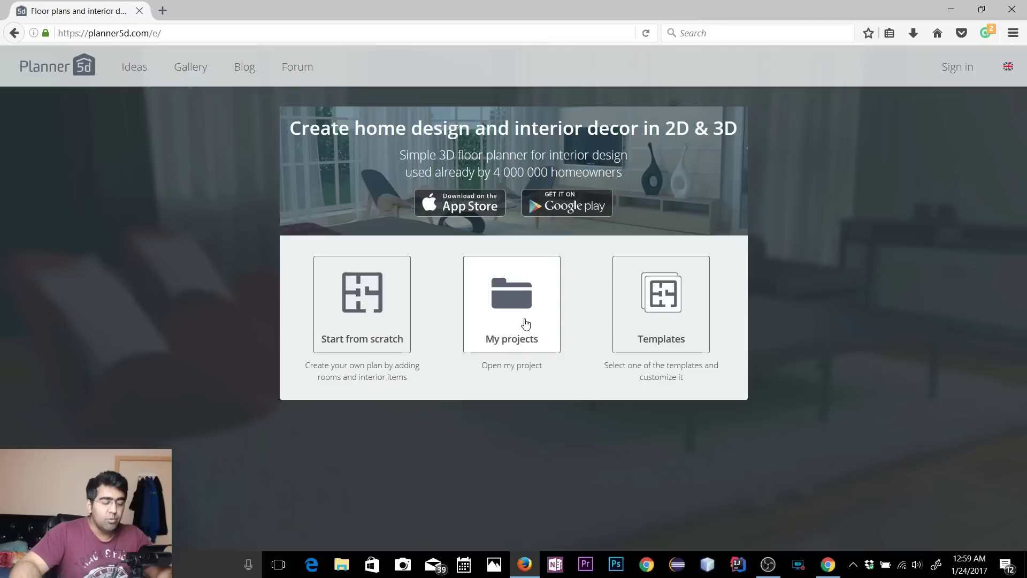
click(646, 294)
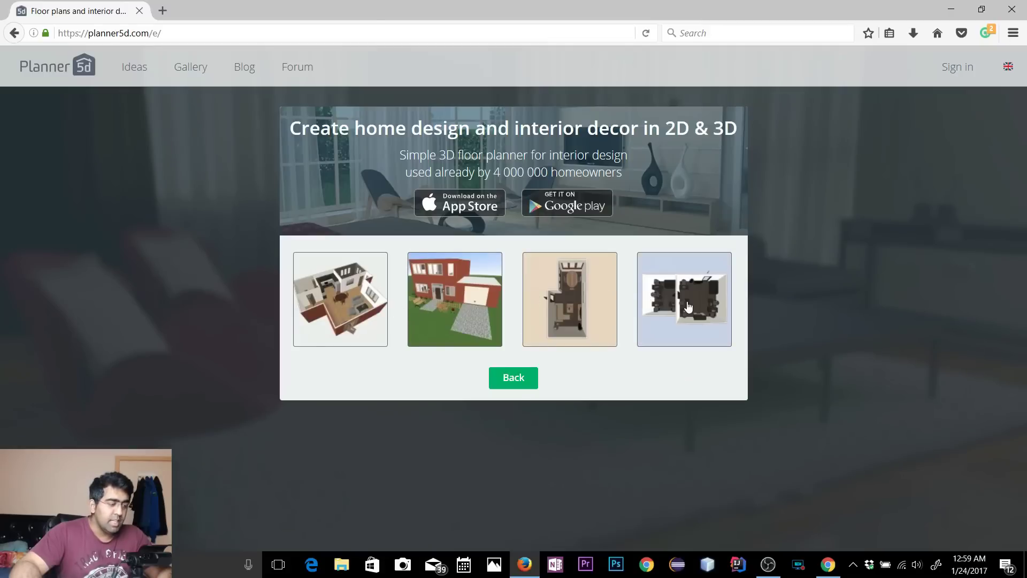
click(513, 381)
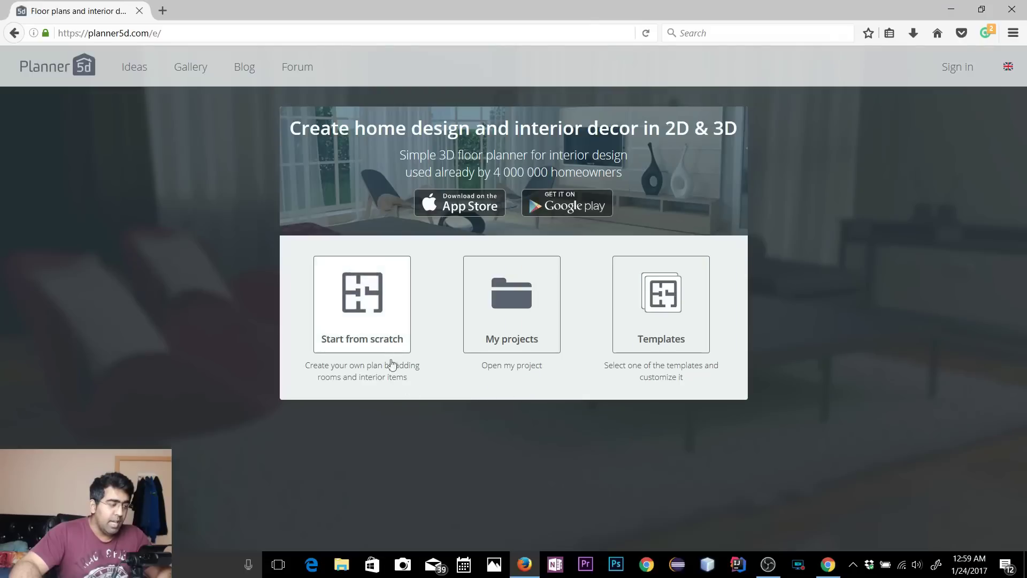
click(367, 309)
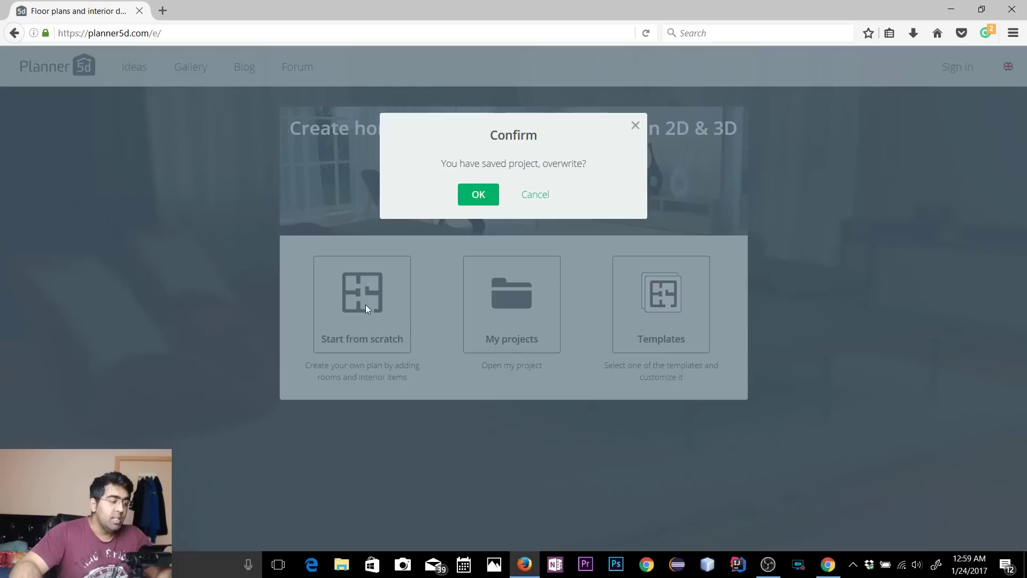
click(486, 197)
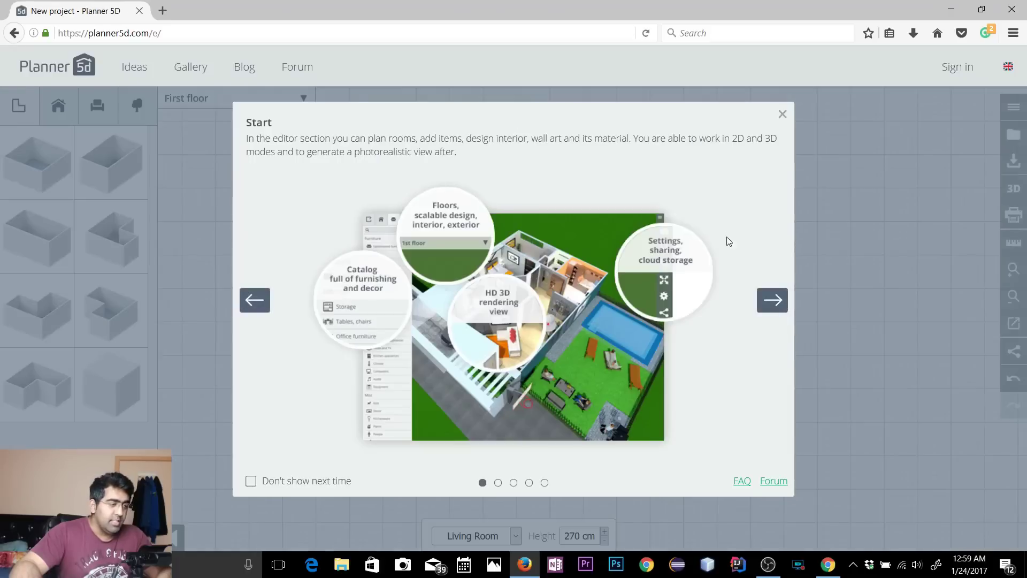
click(782, 114)
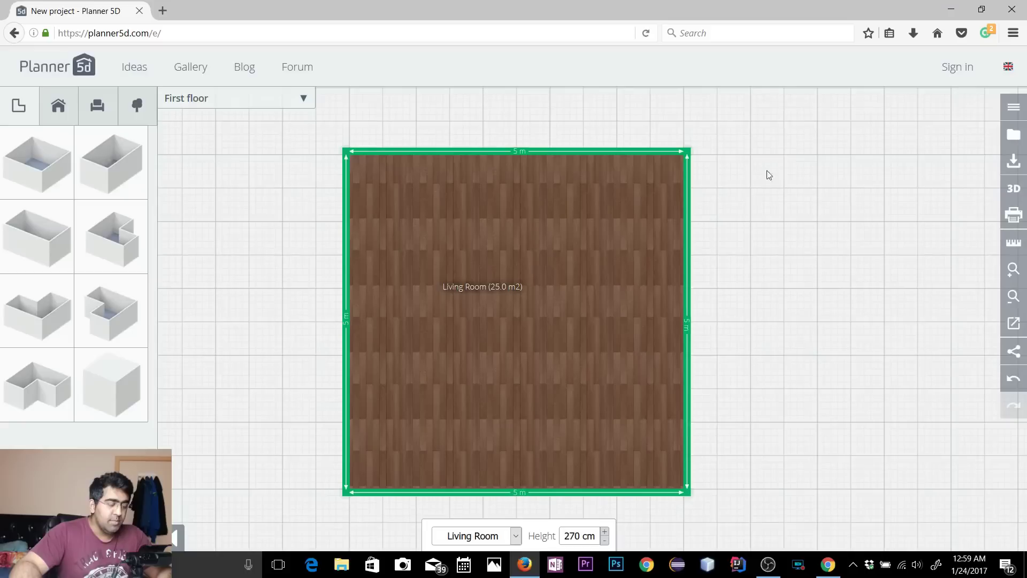
Step: Examine the default living room's floor plan at different zoom levels and view positions
scroll(806, 268, down, 3)
click(697, 291)
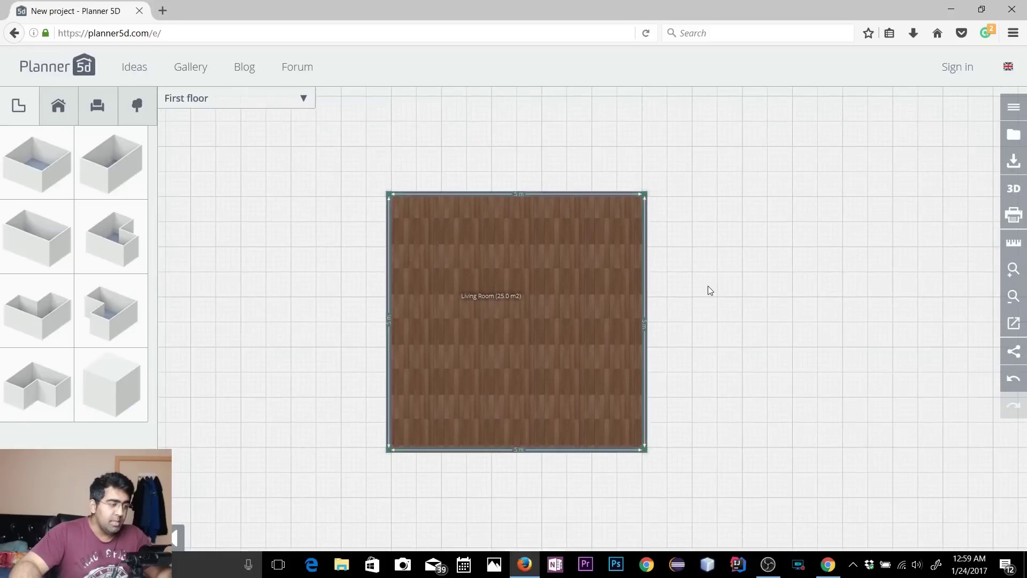
scroll(654, 354, up, 3)
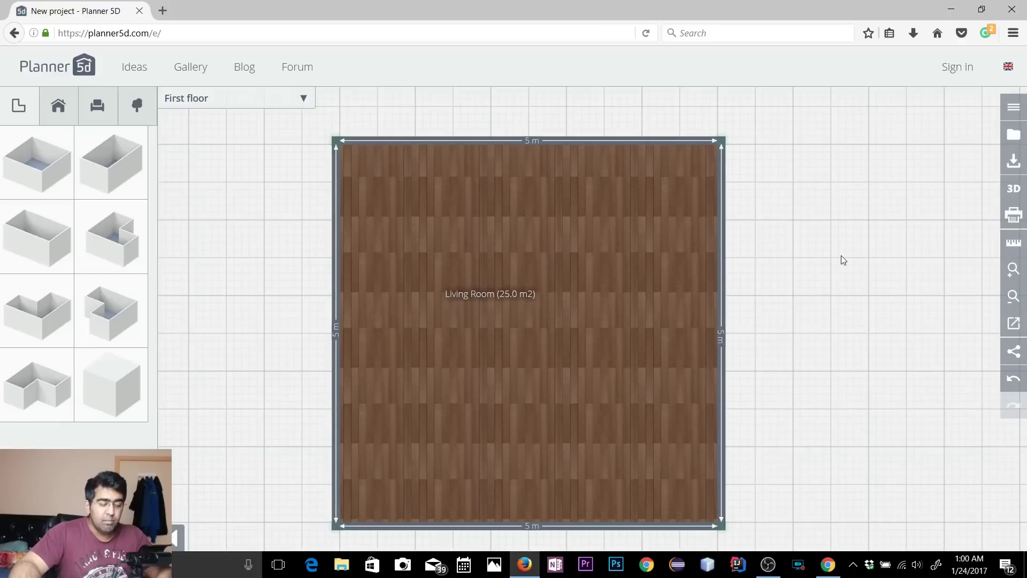
drag(843, 261, 794, 229)
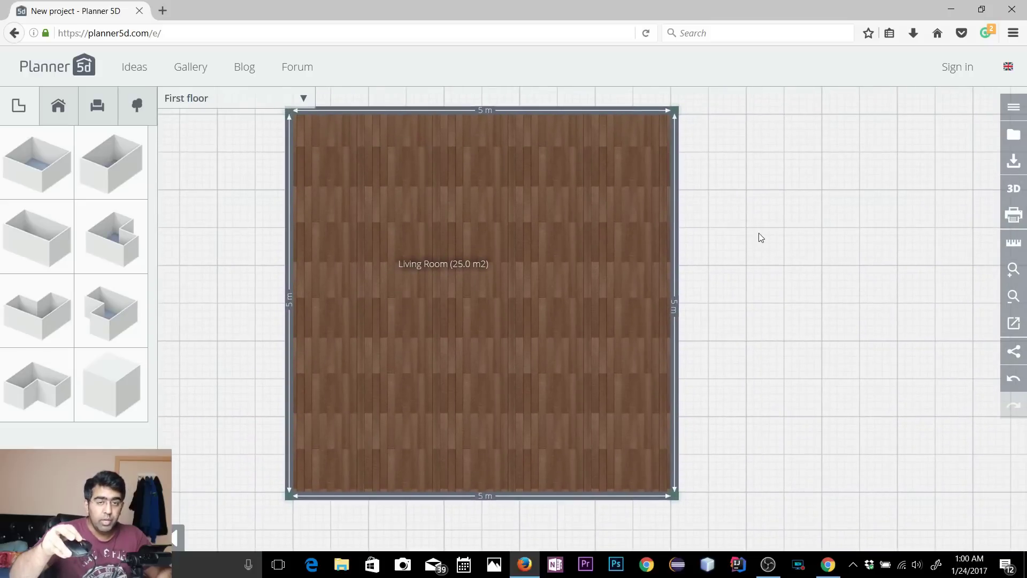
scroll(760, 237, down, 1)
scroll(759, 235, down, 4)
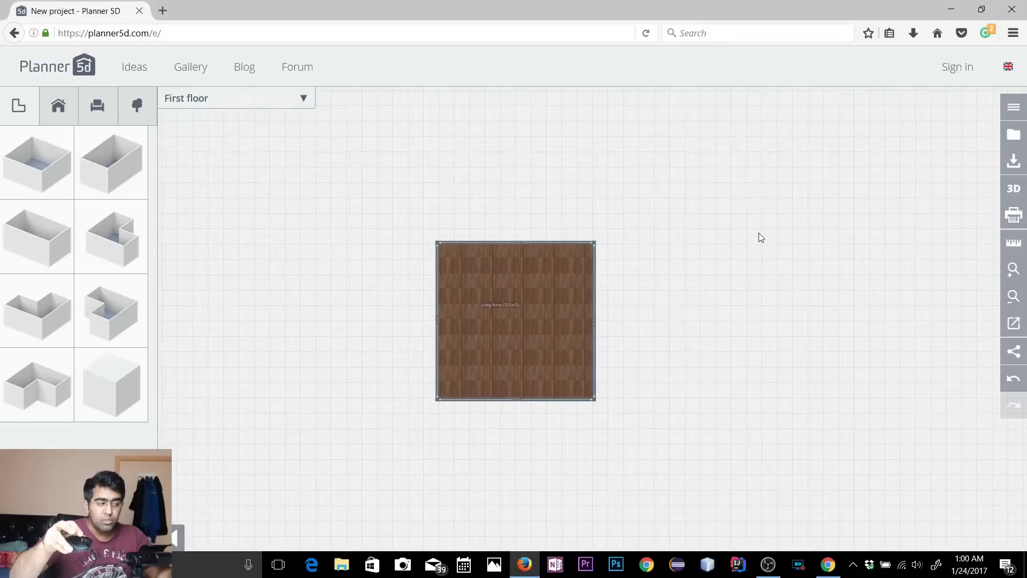
scroll(759, 233, up, 5)
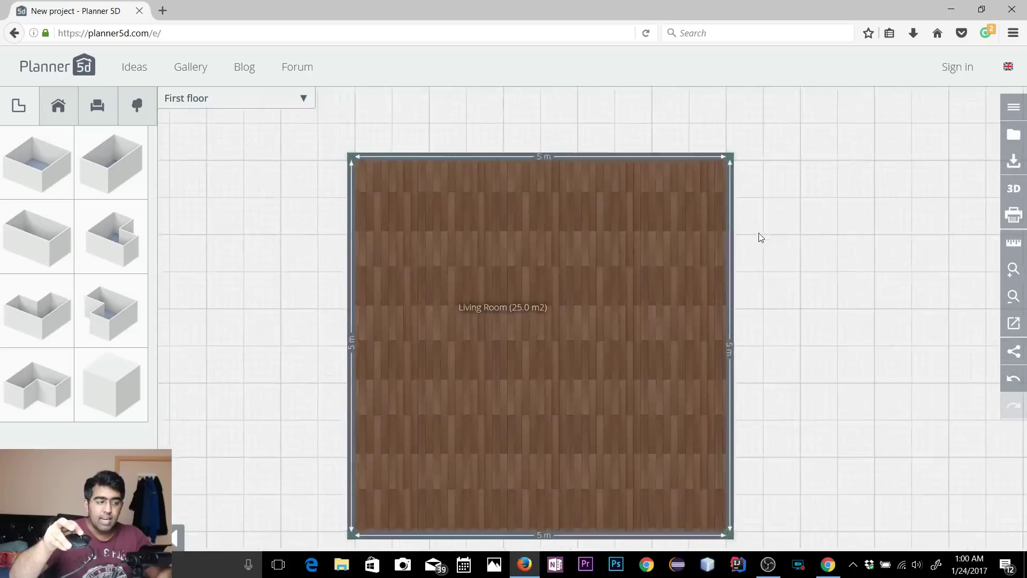
scroll(758, 232, down, 2)
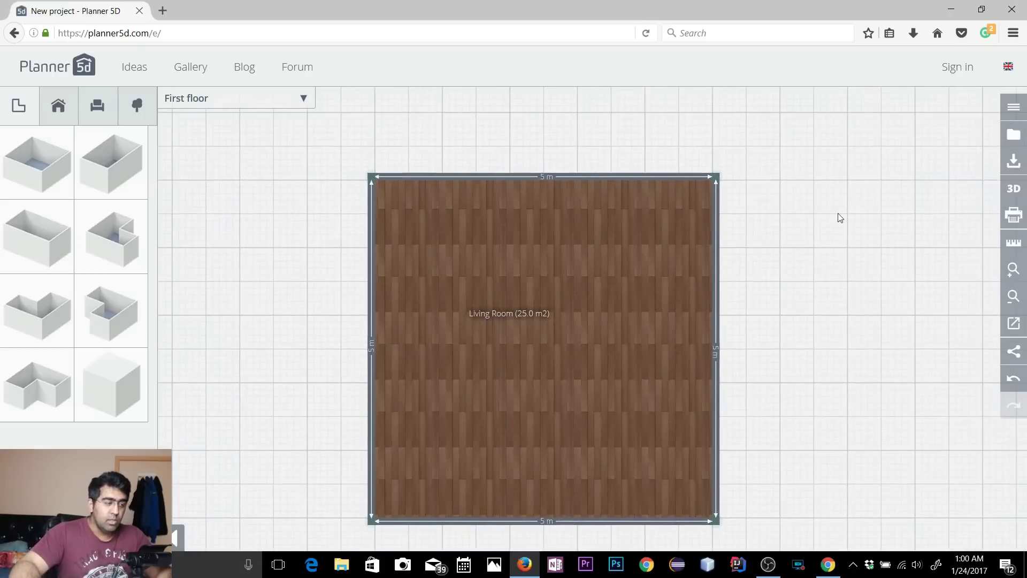
drag(804, 239, 752, 201)
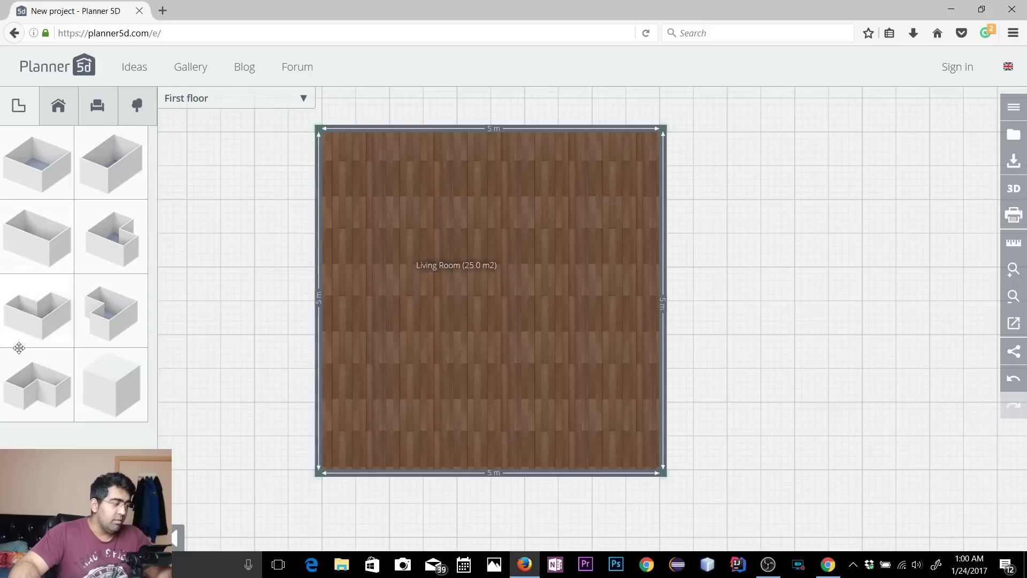
Step: Browse the construction, furniture and exterior catalogues, return to the room shapes, and show the names of the project commands
click(59, 117)
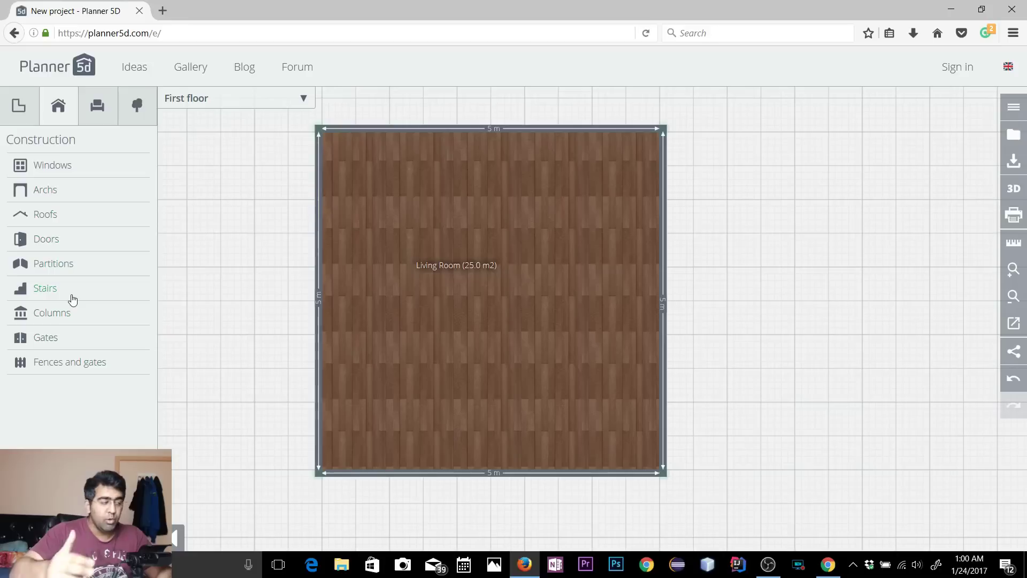
click(97, 105)
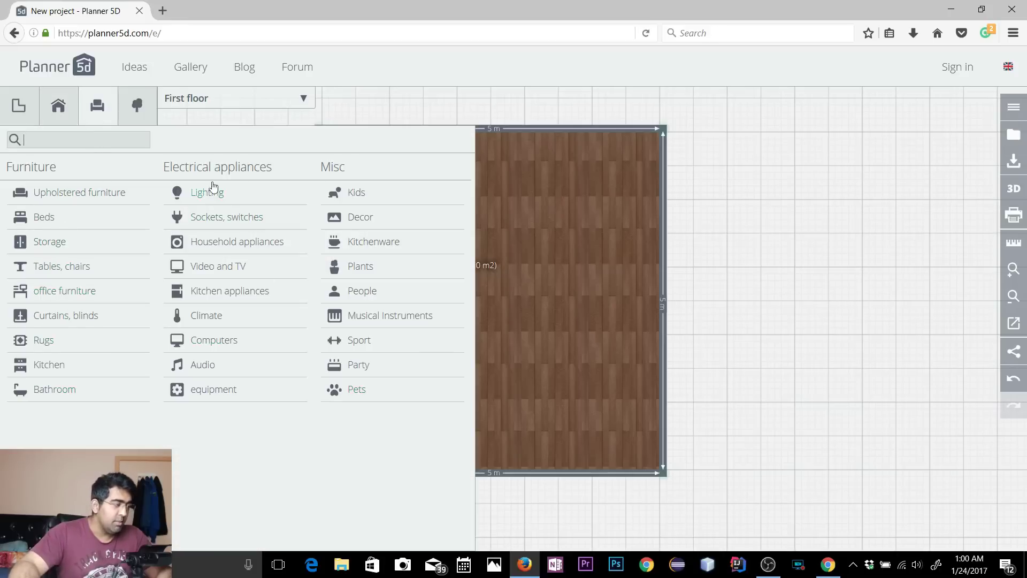
click(137, 105)
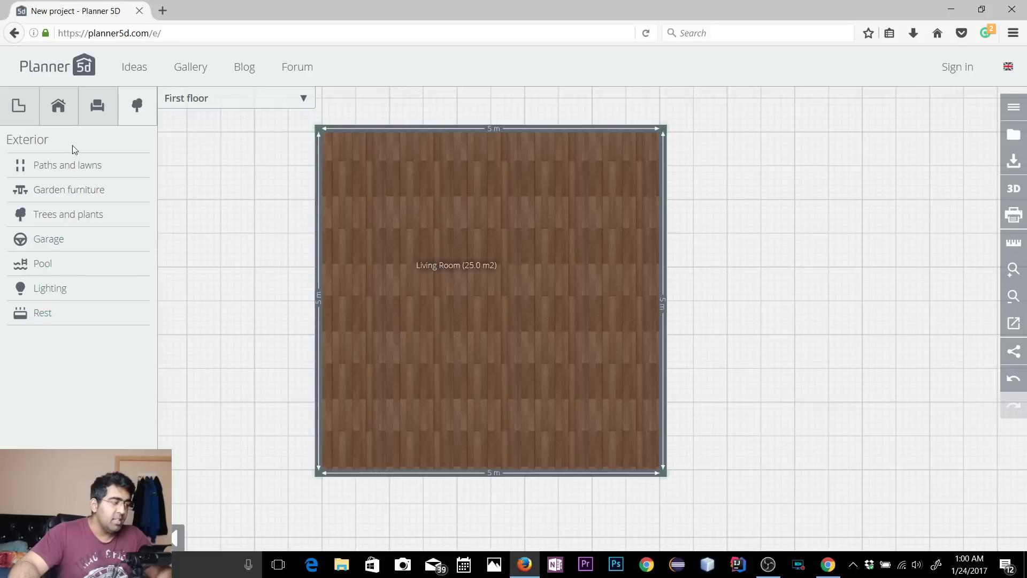
click(22, 109)
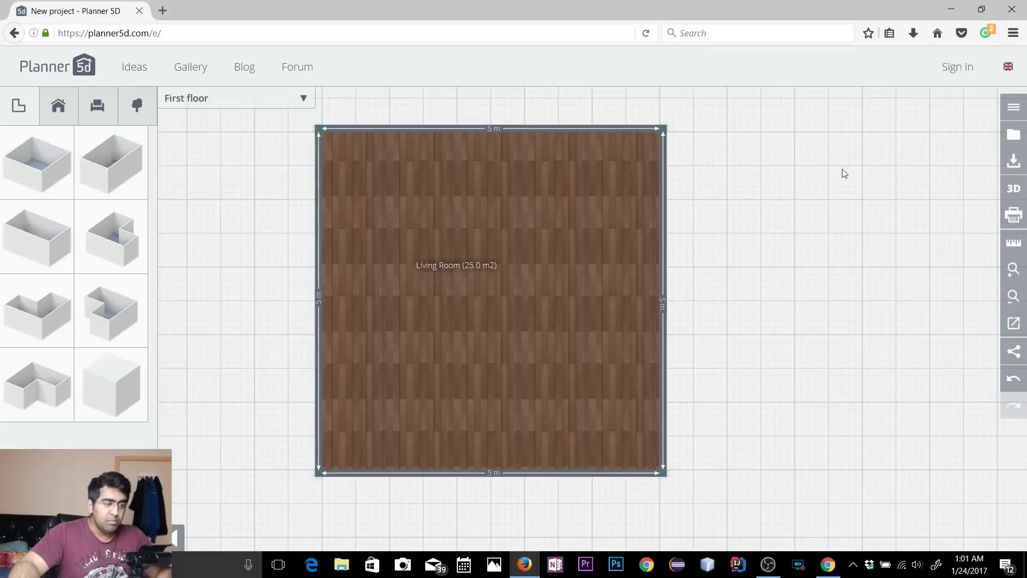
click(1014, 110)
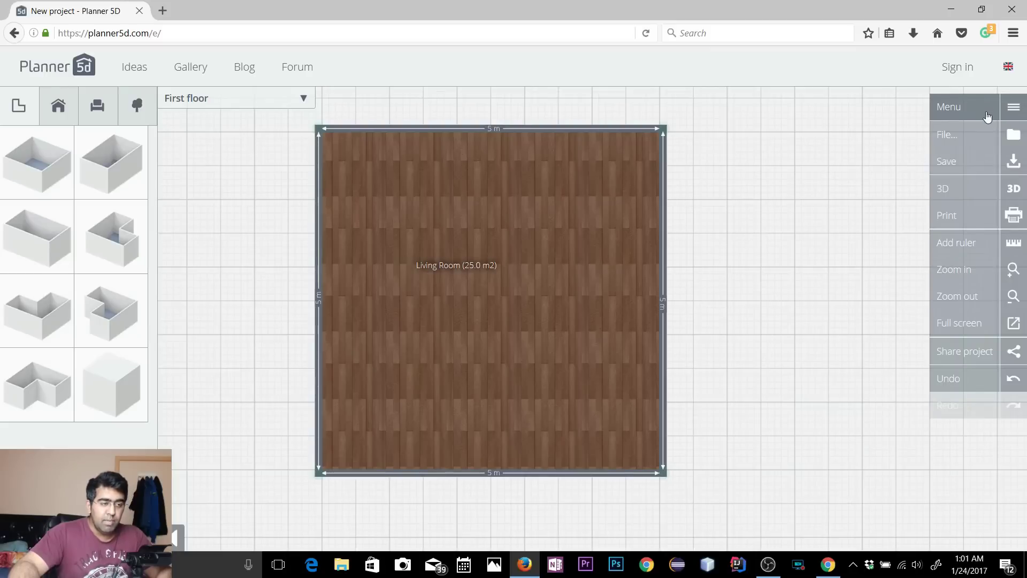
click(973, 136)
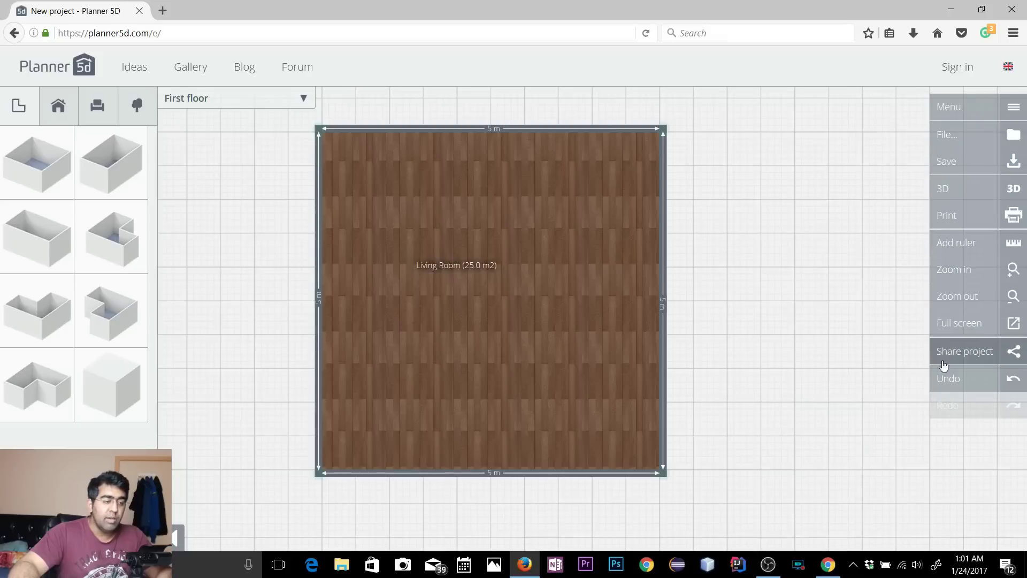
Step: Delete the default living room from the first-floor plan
drag(790, 240, 806, 268)
click(594, 272)
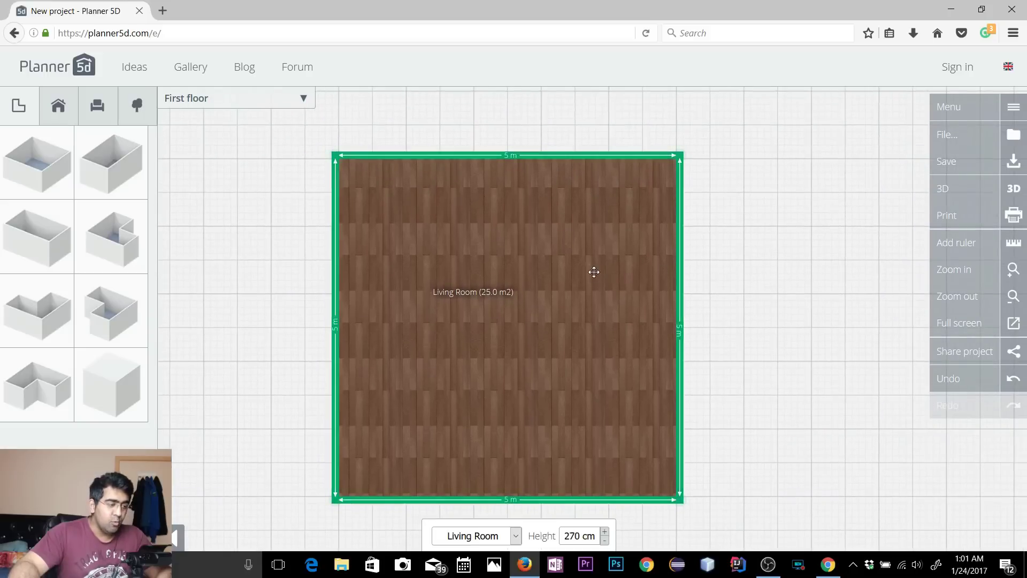
click(624, 225)
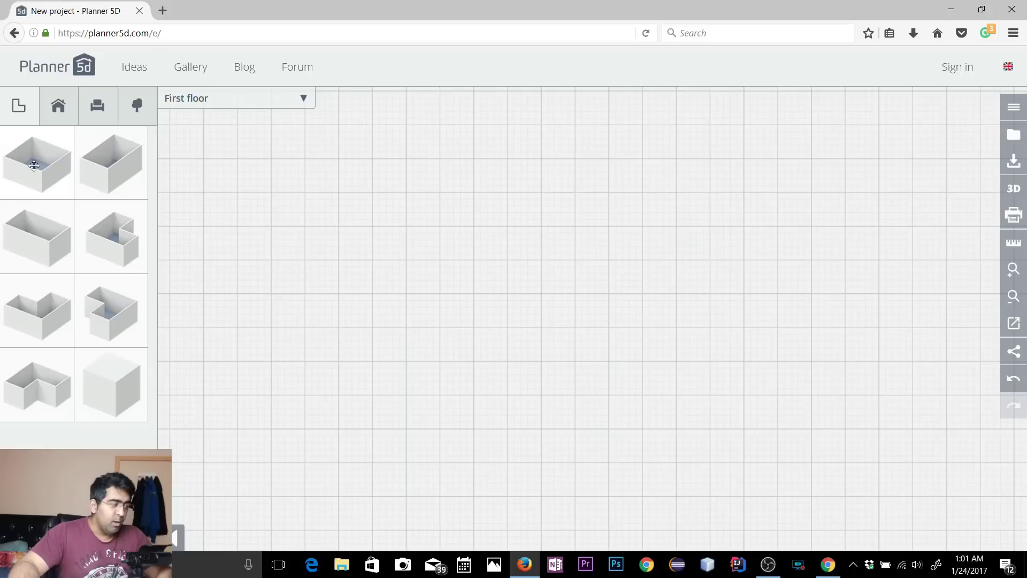
Step: Place a new square room from the room shapes on the empty first-floor plan
drag(65, 173, 406, 161)
scroll(645, 305, down, 1)
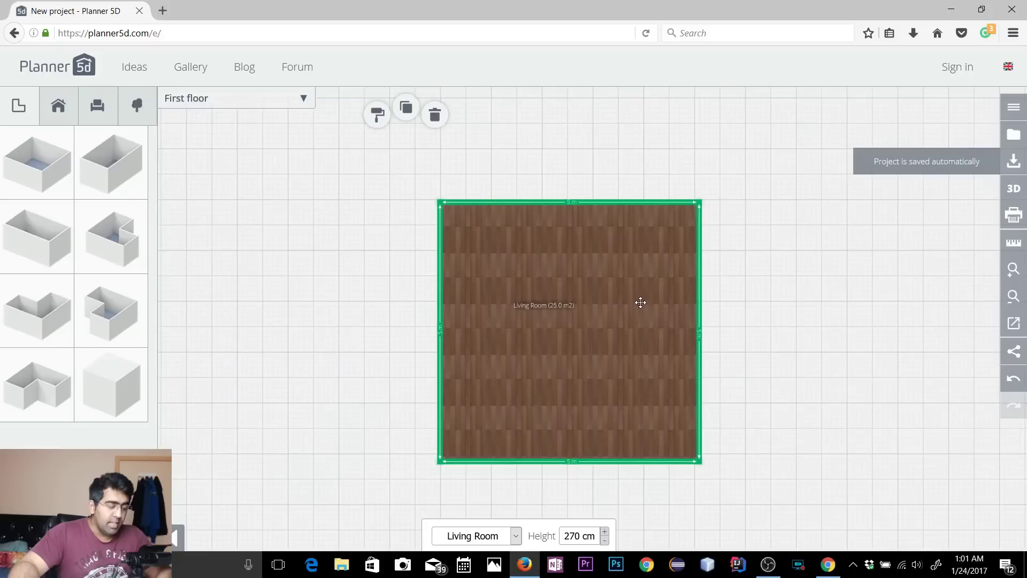
drag(754, 328, 727, 291)
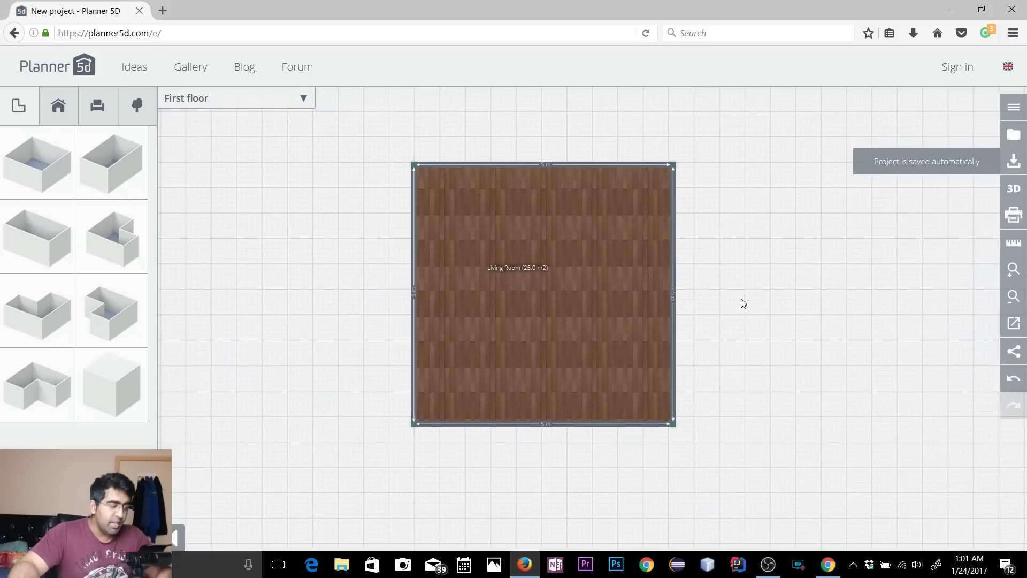
Step: View the living room's edit actions and its floor, roof and wall finish options, leaving the room deselected
click(599, 267)
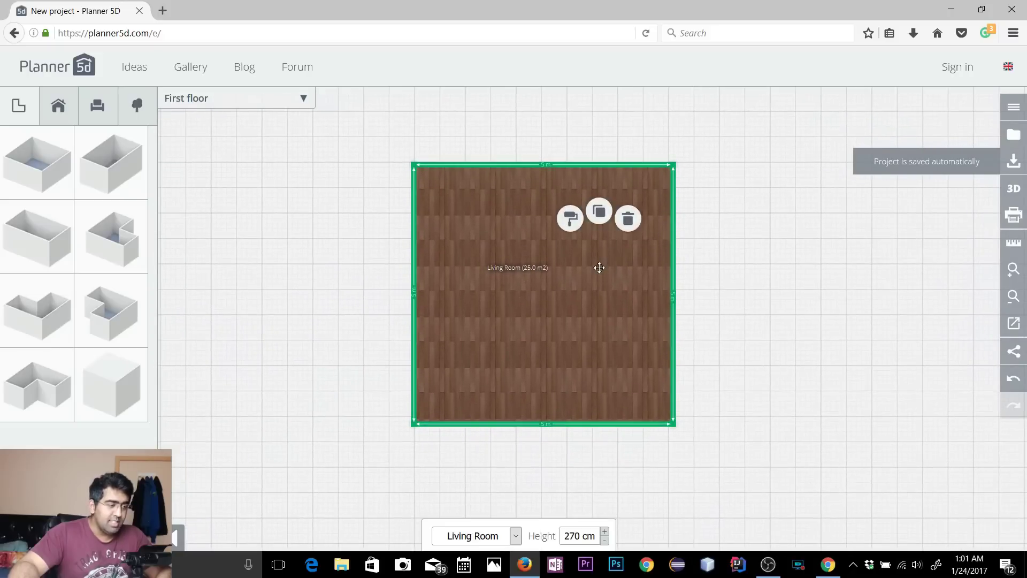
scroll(619, 298, up, 1)
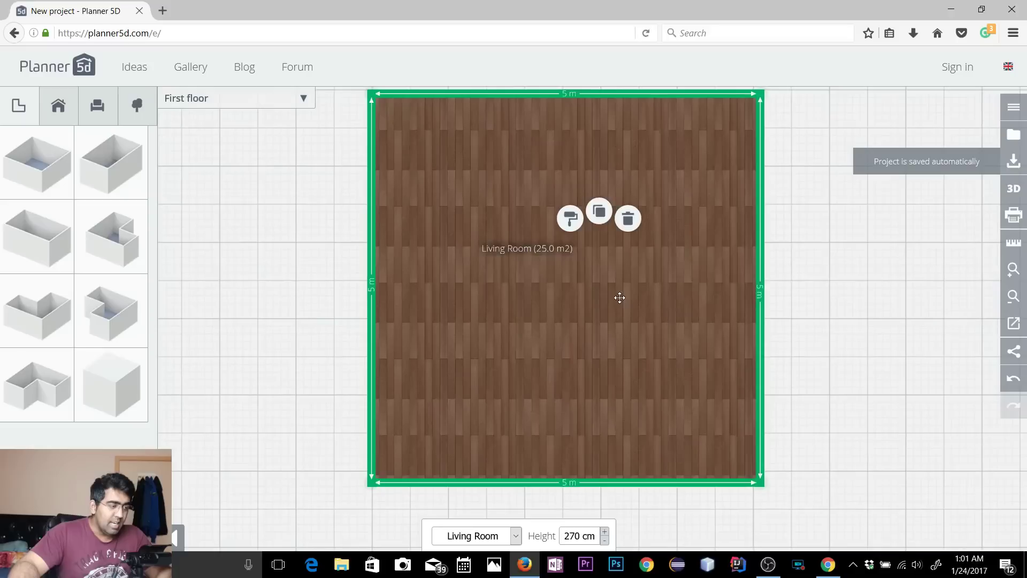
click(837, 217)
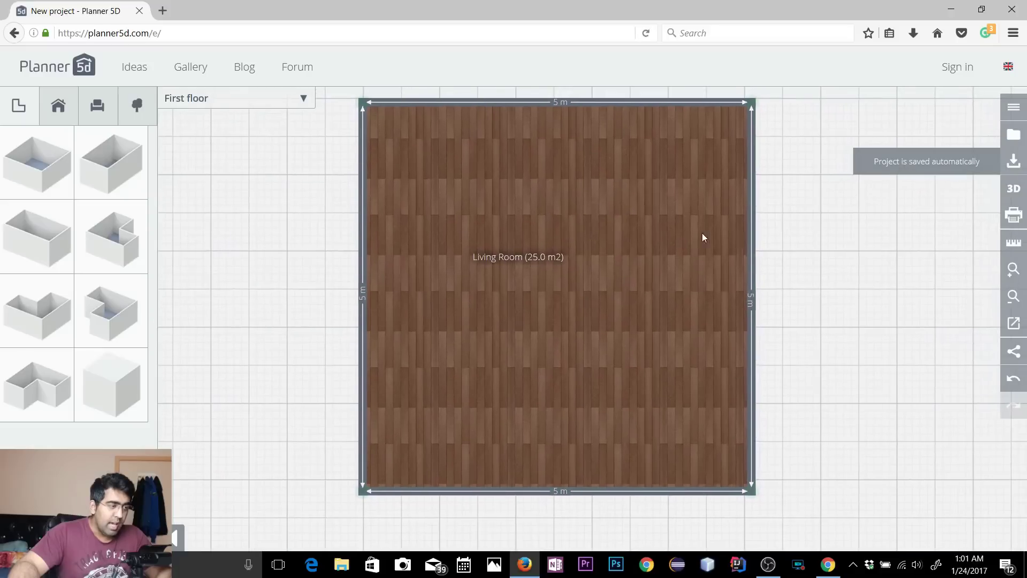
click(705, 230)
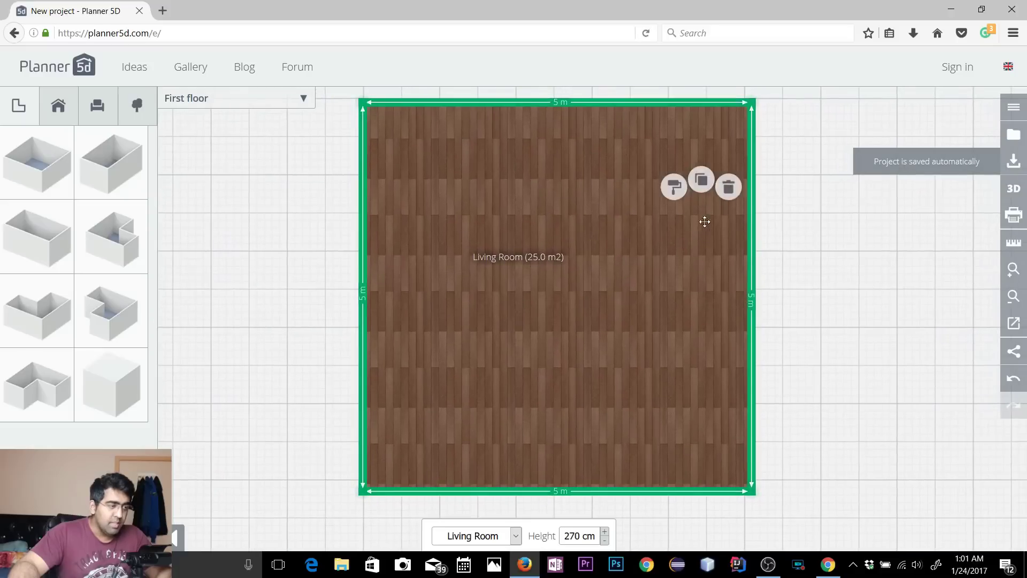
click(673, 185)
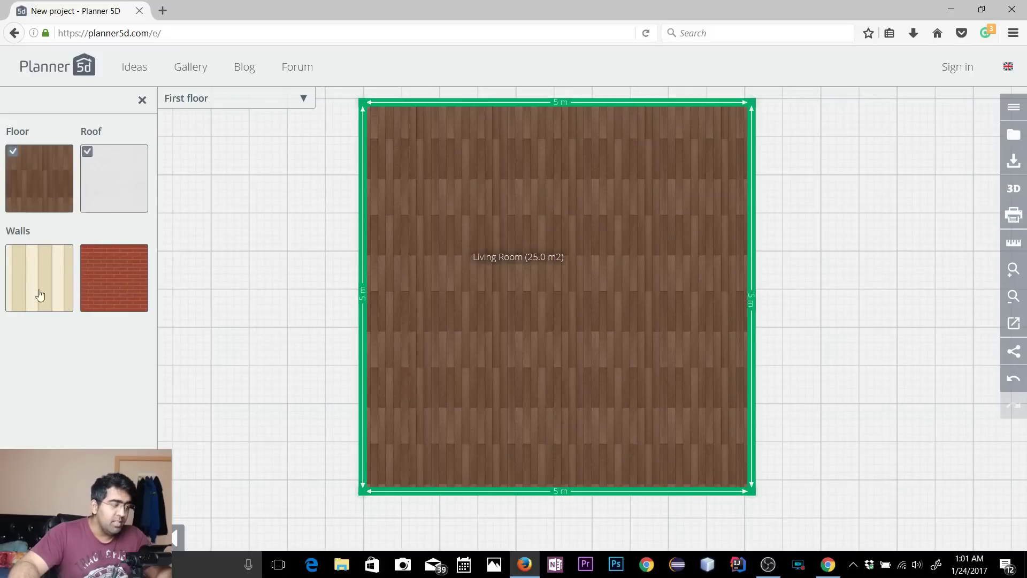
click(433, 204)
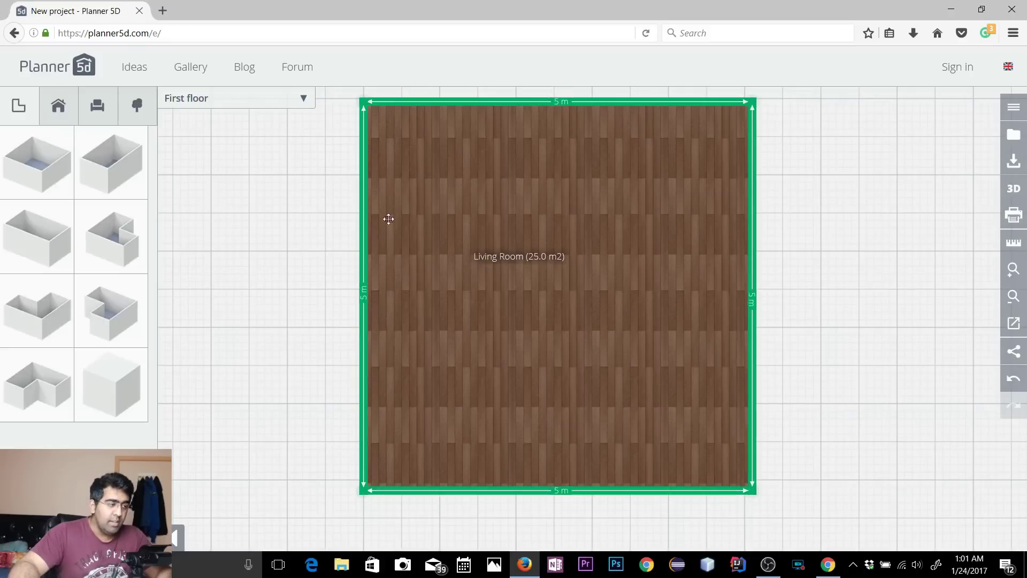
click(555, 212)
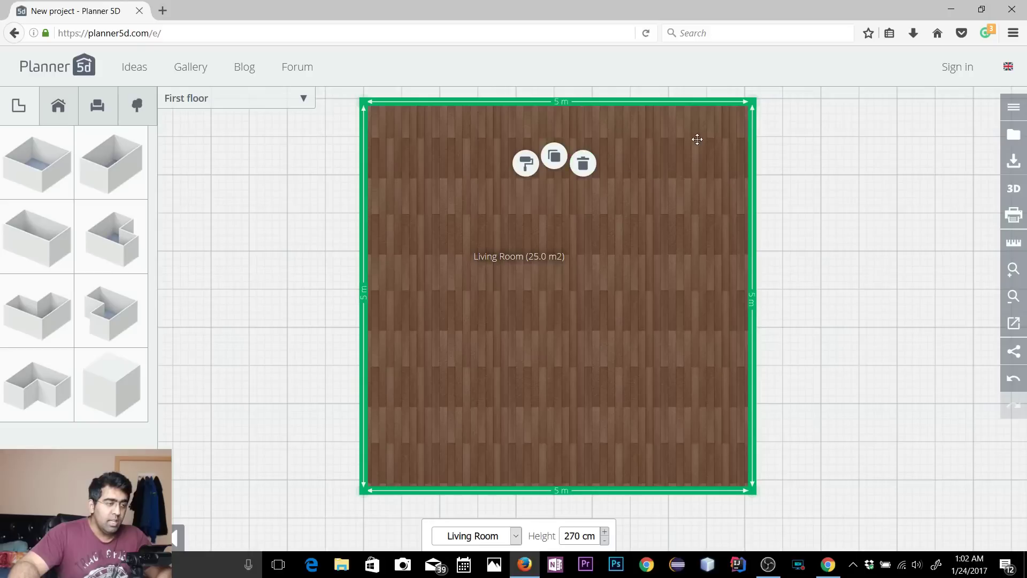
click(750, 142)
click(786, 160)
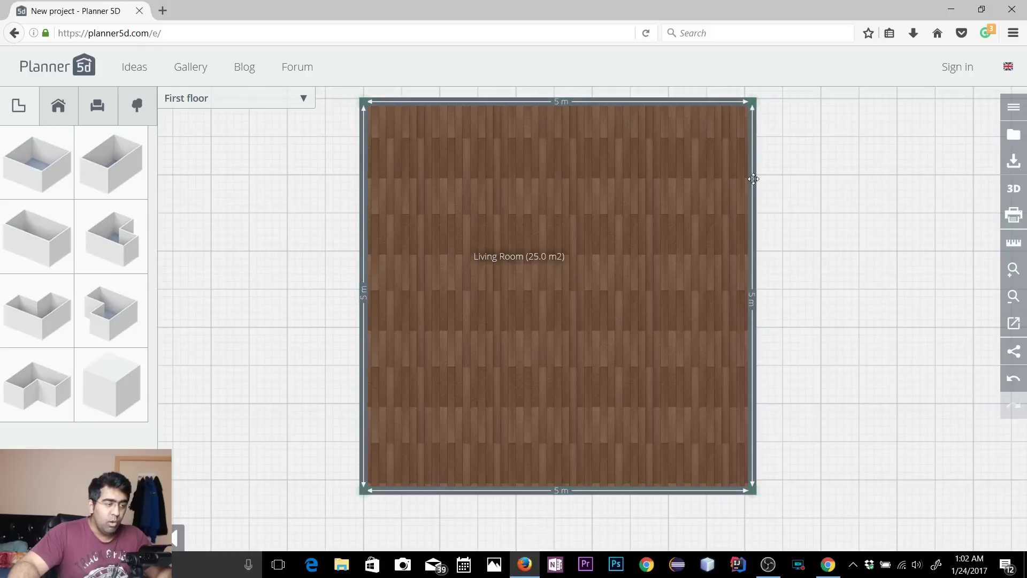
Step: Select the living room's right wall to view its length and edit options, and deselect it
click(754, 179)
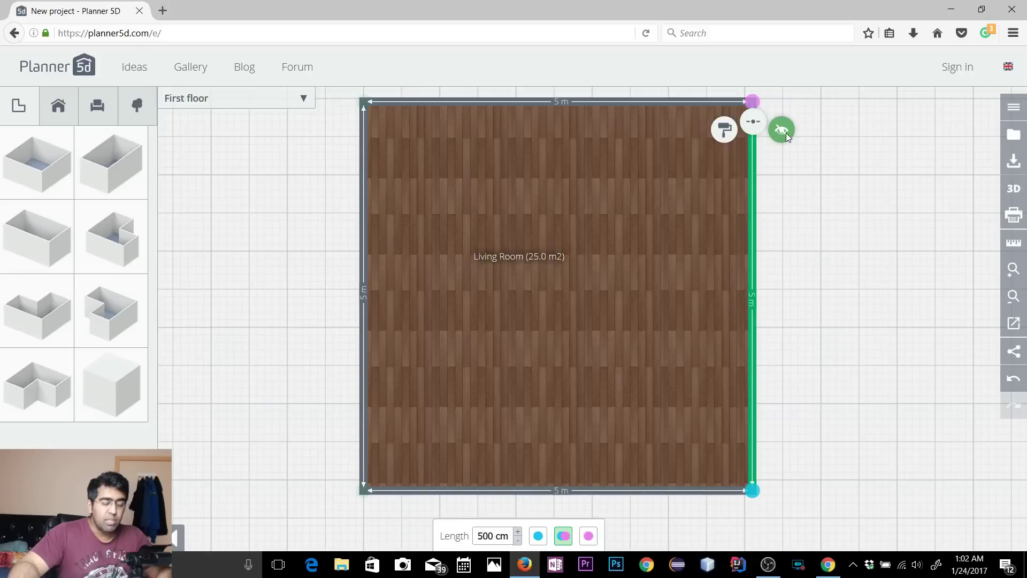
click(803, 172)
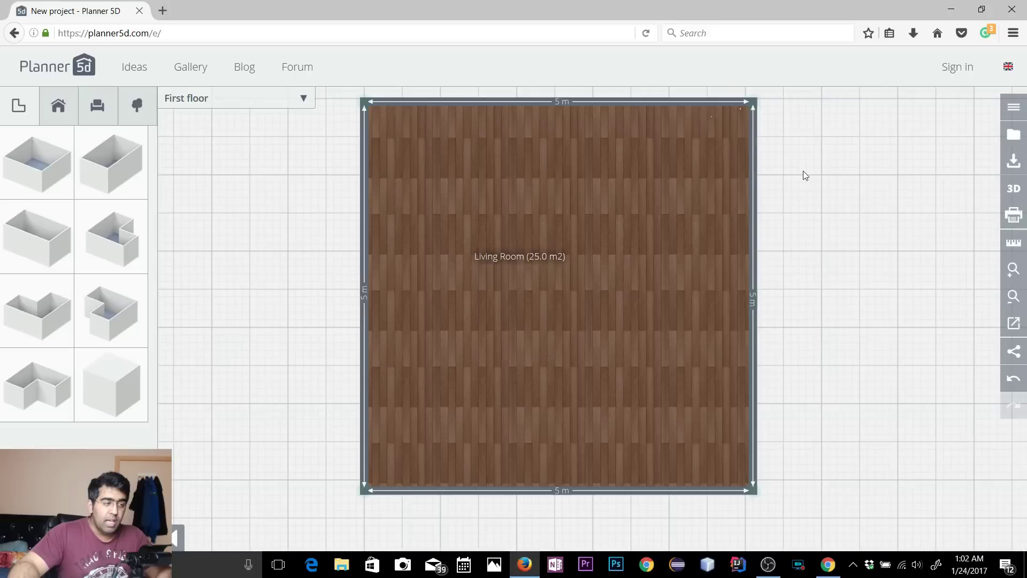
click(757, 141)
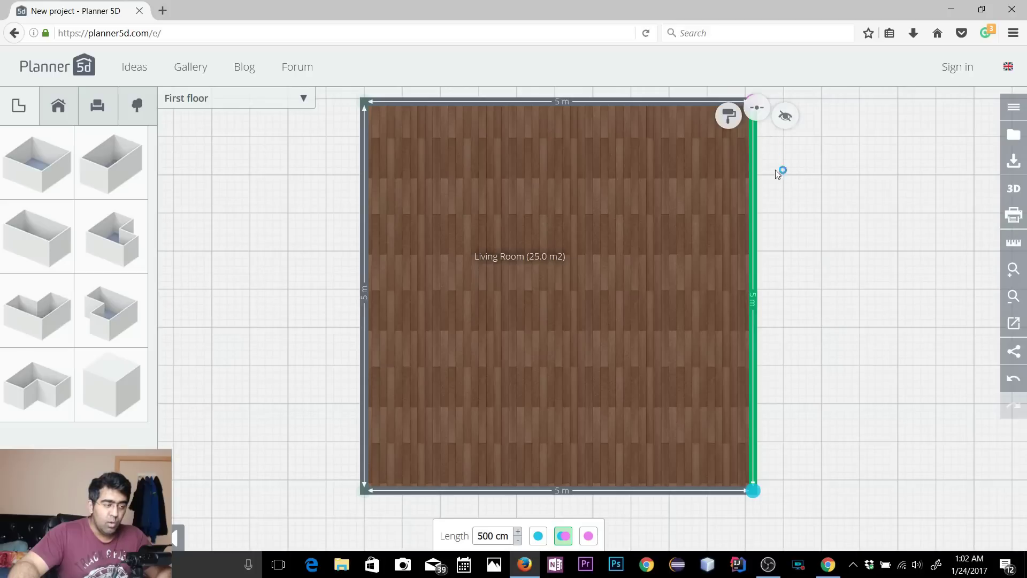
scroll(590, 298, down, 1)
drag(872, 273, 713, 273)
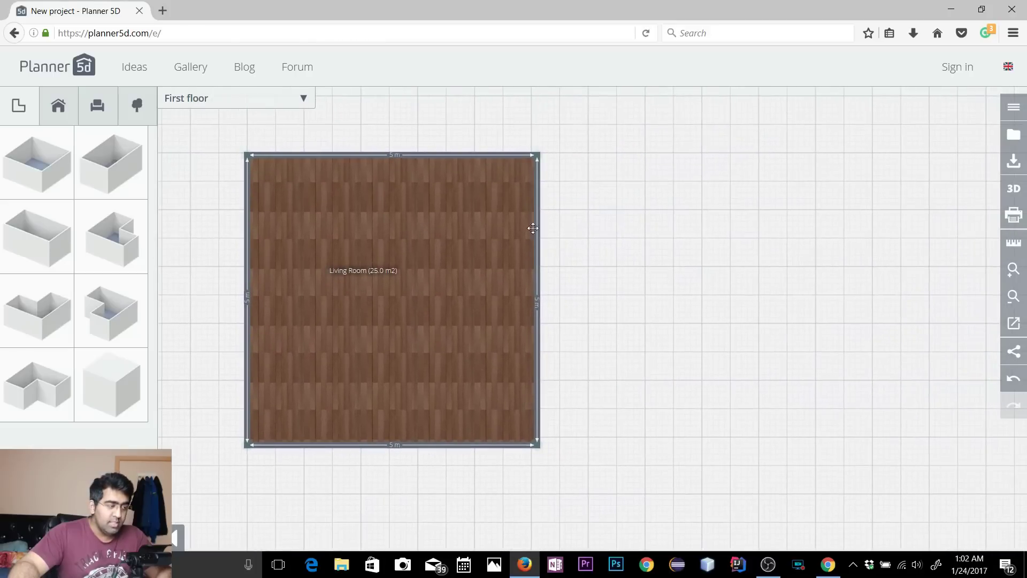
Step: Widen the living room to about 2389 cm by moving its two right-hand corners outward, dismissing the sign-up prompt
click(536, 228)
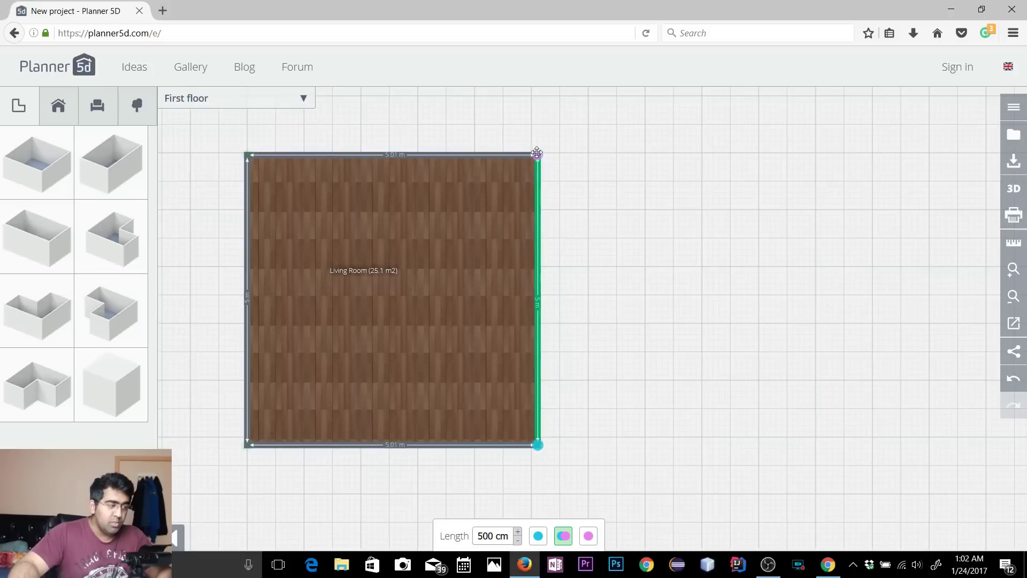
drag(538, 155, 936, 156)
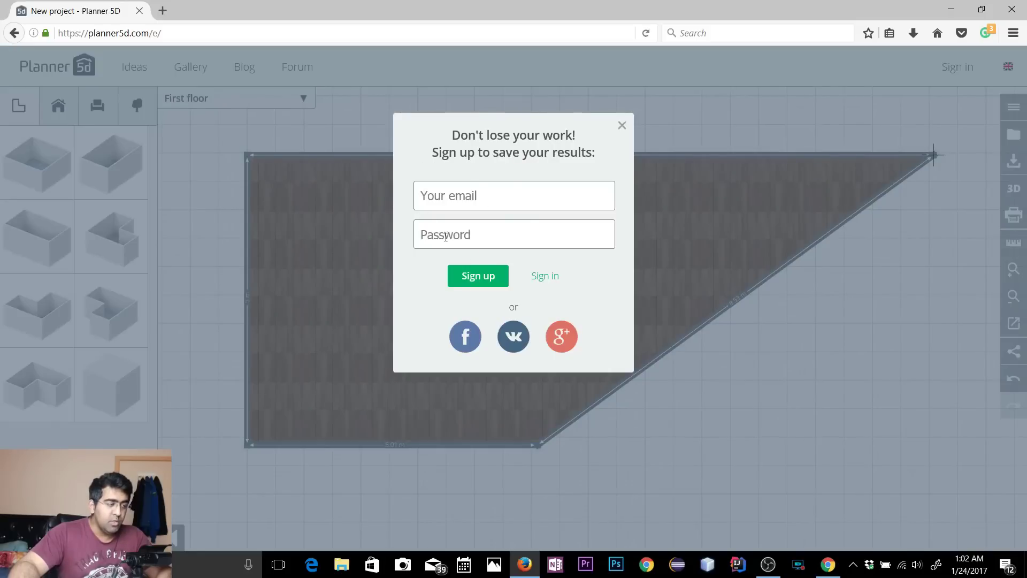
click(622, 126)
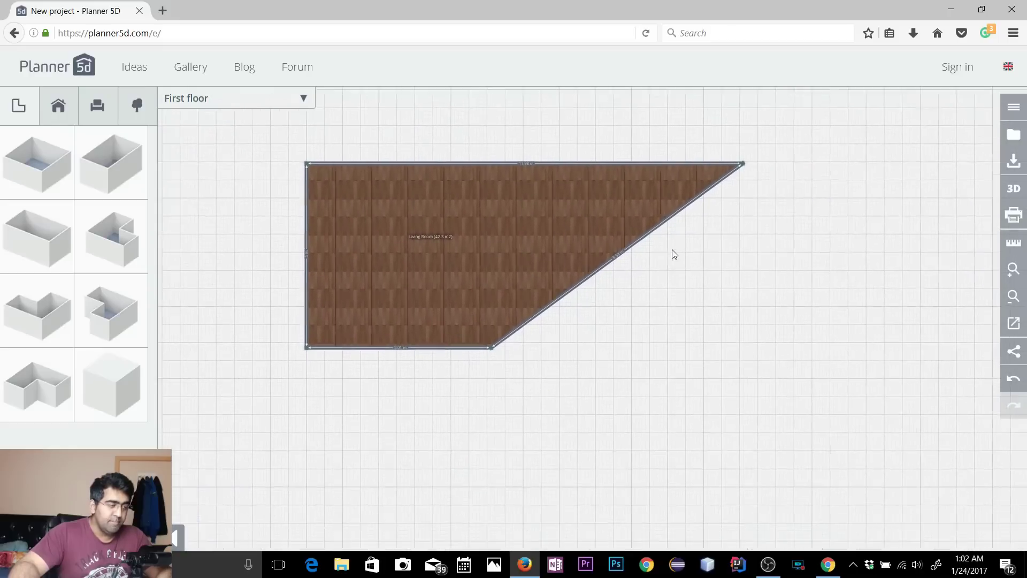
drag(659, 287, 643, 221)
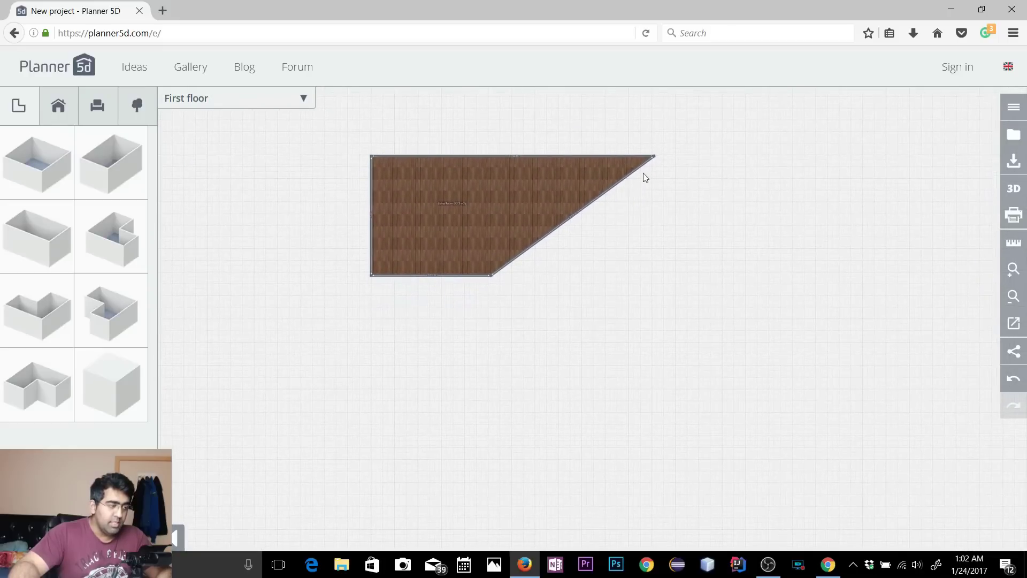
drag(653, 157, 930, 158)
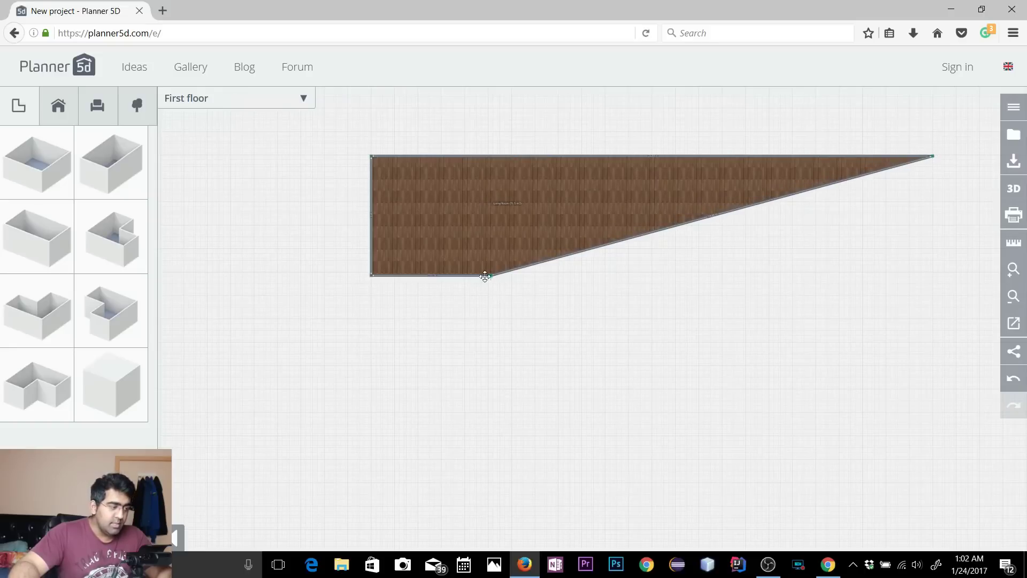
drag(490, 274, 933, 274)
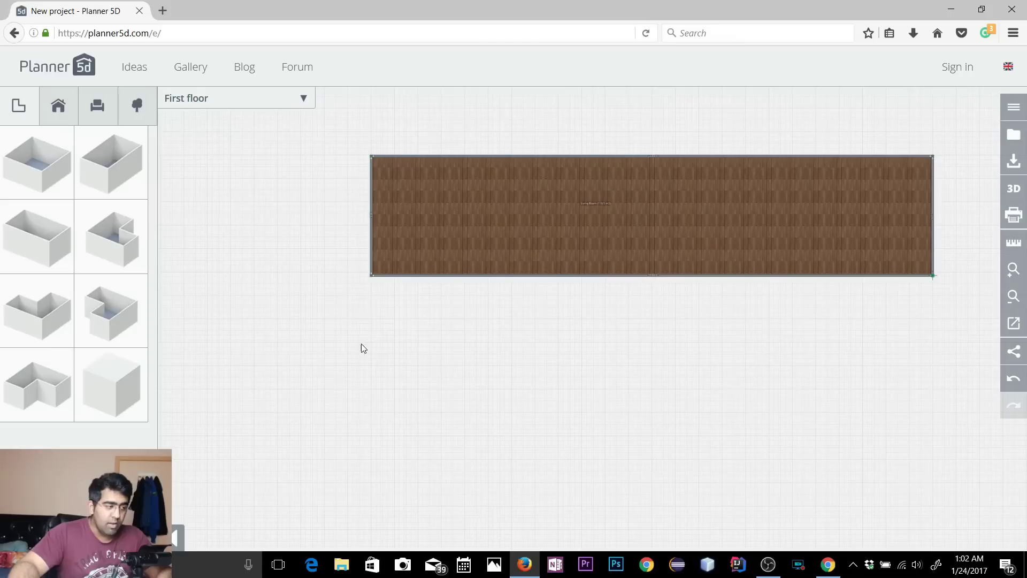
Step: Deepen the living room by moving its lower wall far downward until the floor outline is nearly square
click(384, 275)
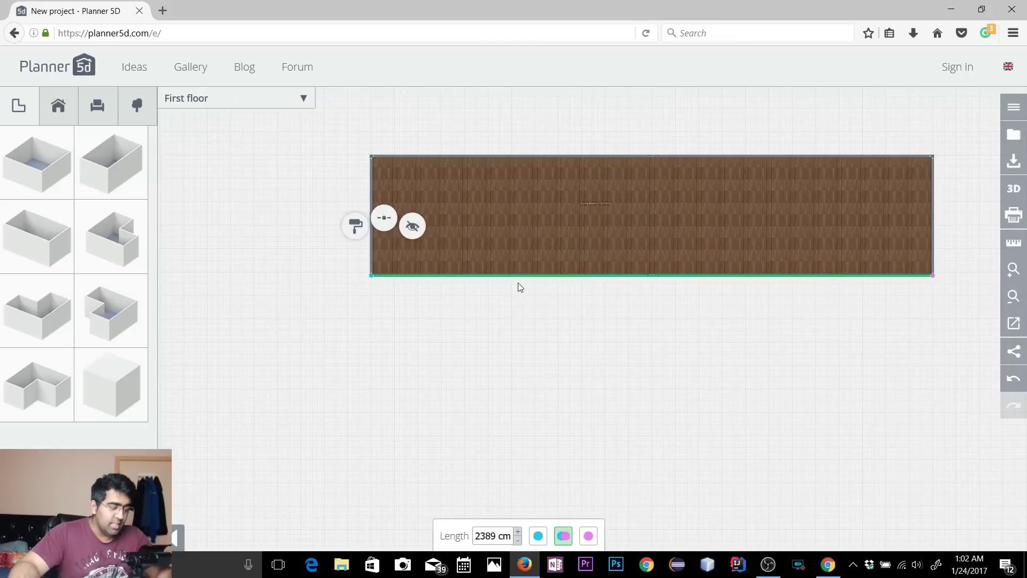
drag(534, 275, 531, 477)
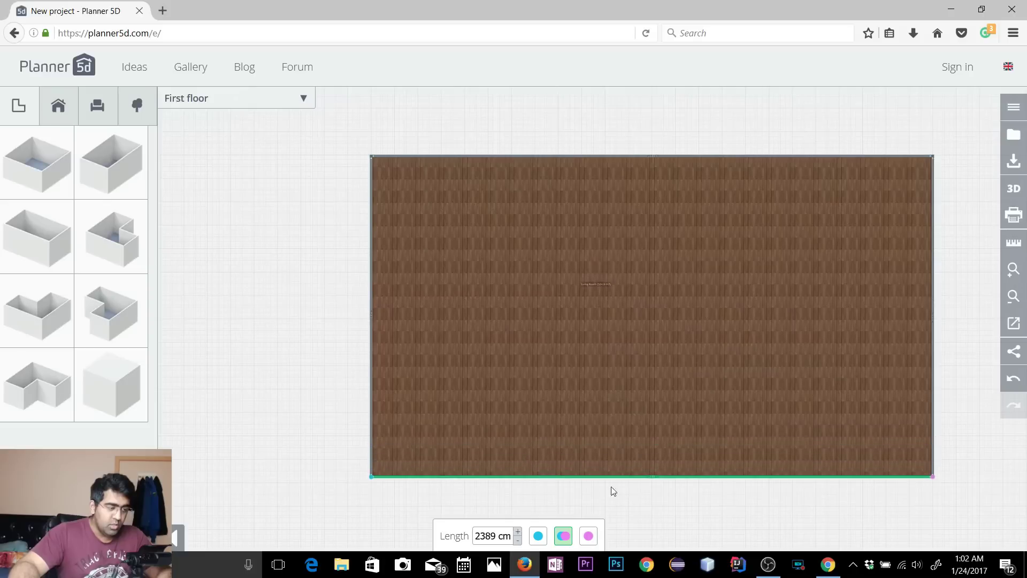
drag(558, 478, 553, 503)
scroll(530, 407, down, 3)
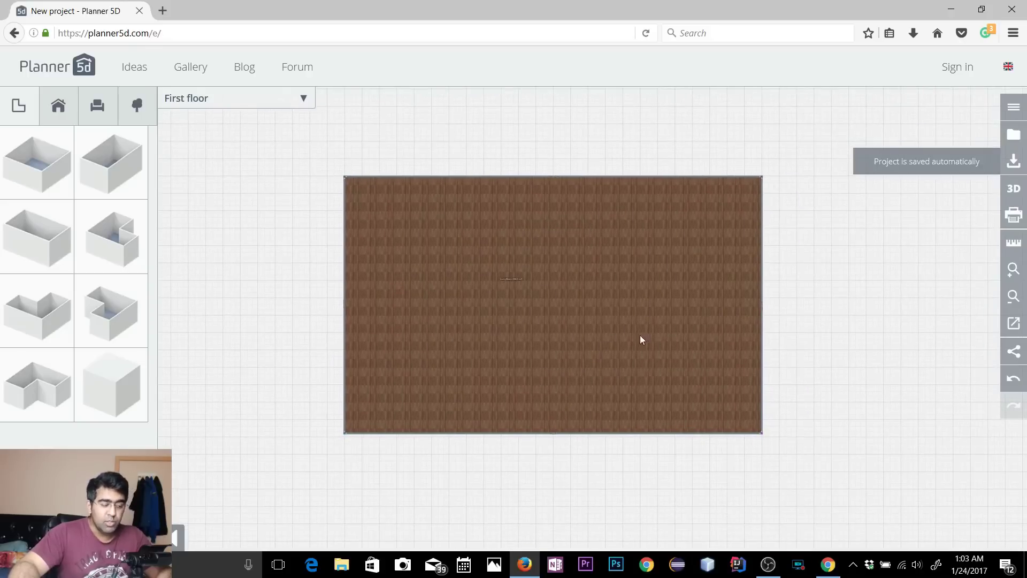
scroll(558, 414, up, 4)
scroll(557, 406, down, 3)
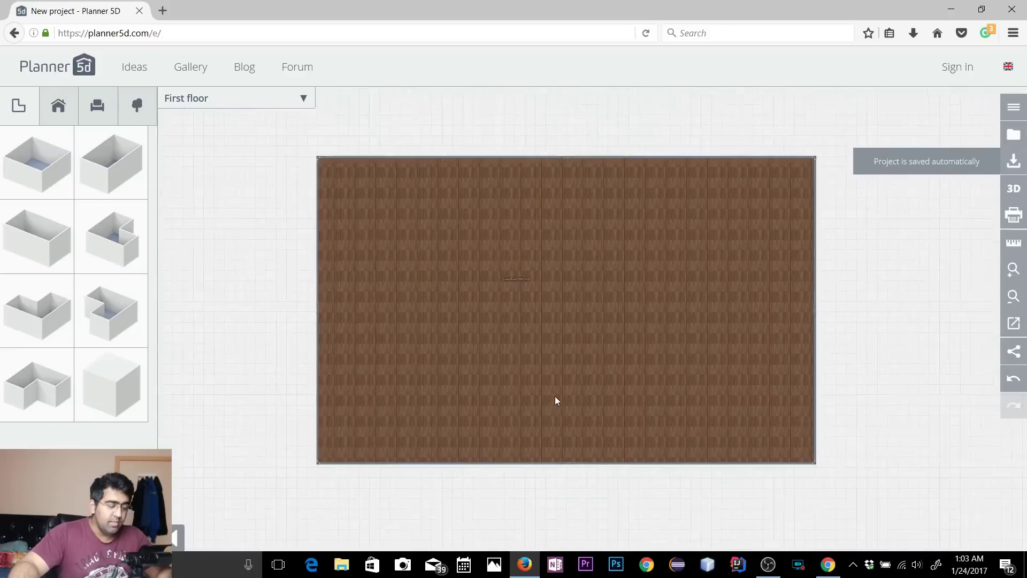
drag(570, 380, 503, 341)
click(522, 419)
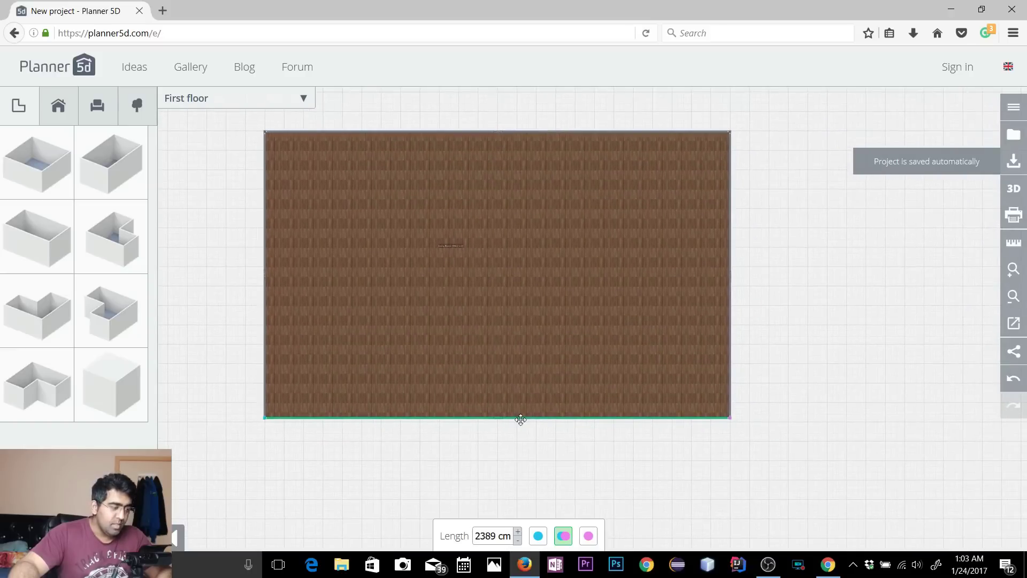
scroll(518, 422, down, 2)
drag(544, 397, 544, 485)
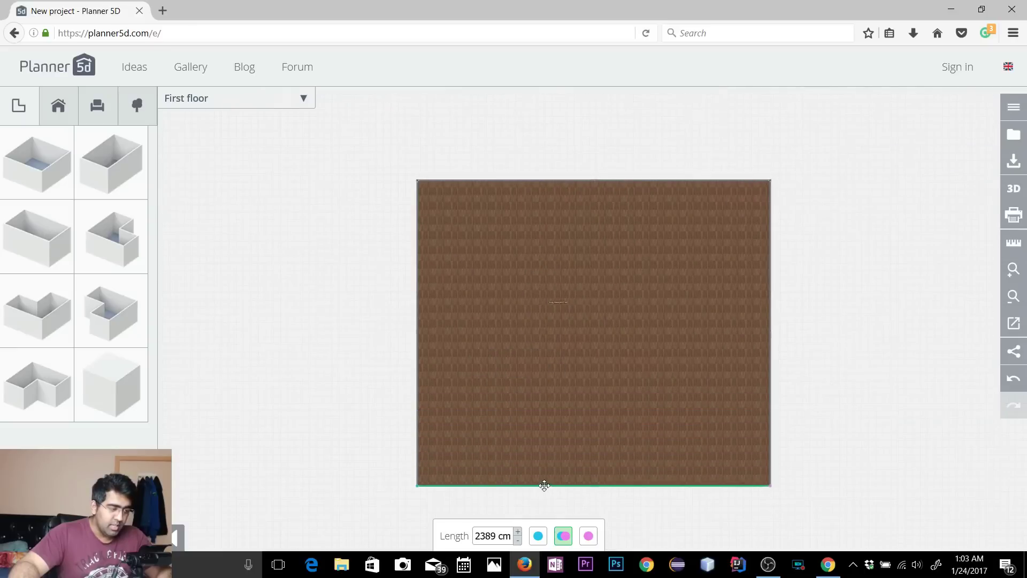
click(845, 323)
click(591, 358)
drag(825, 429, 824, 384)
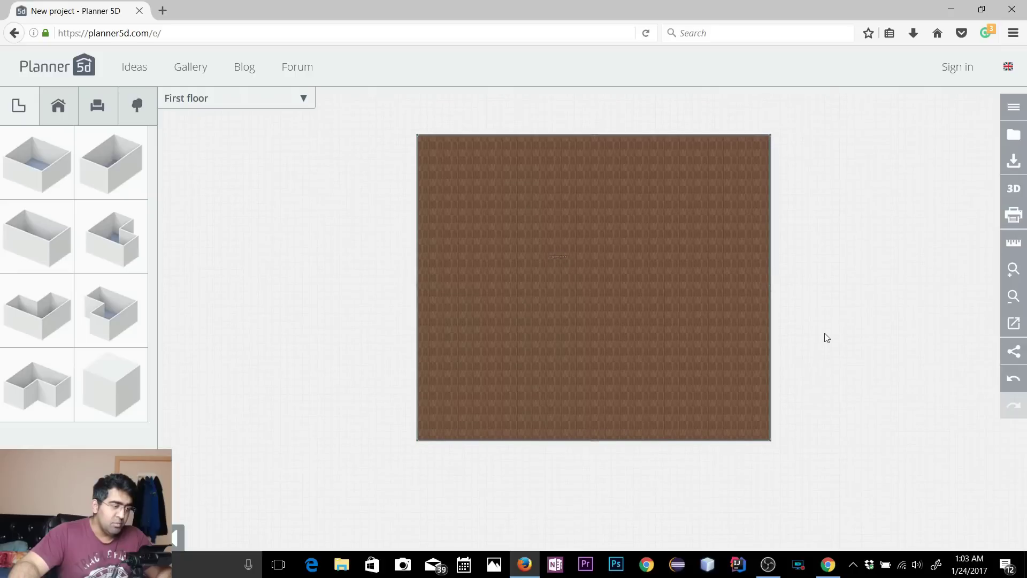
Step: Place a new square room inside the large living room, flush with its upper-left corner
scroll(824, 338, up, 3)
scroll(678, 353, down, 1)
drag(36, 172, 374, 128)
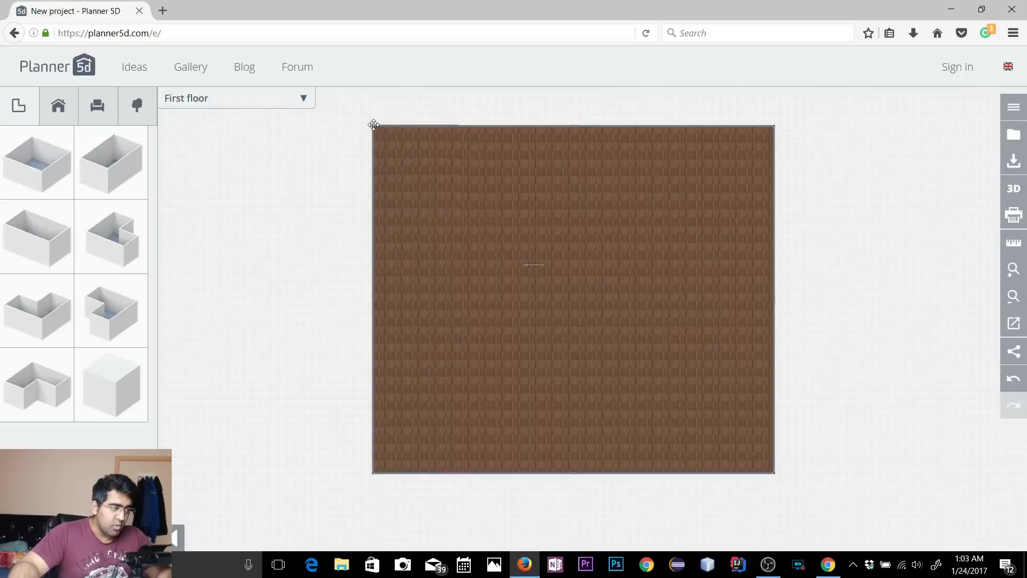
click(375, 129)
scroll(385, 140, up, 2)
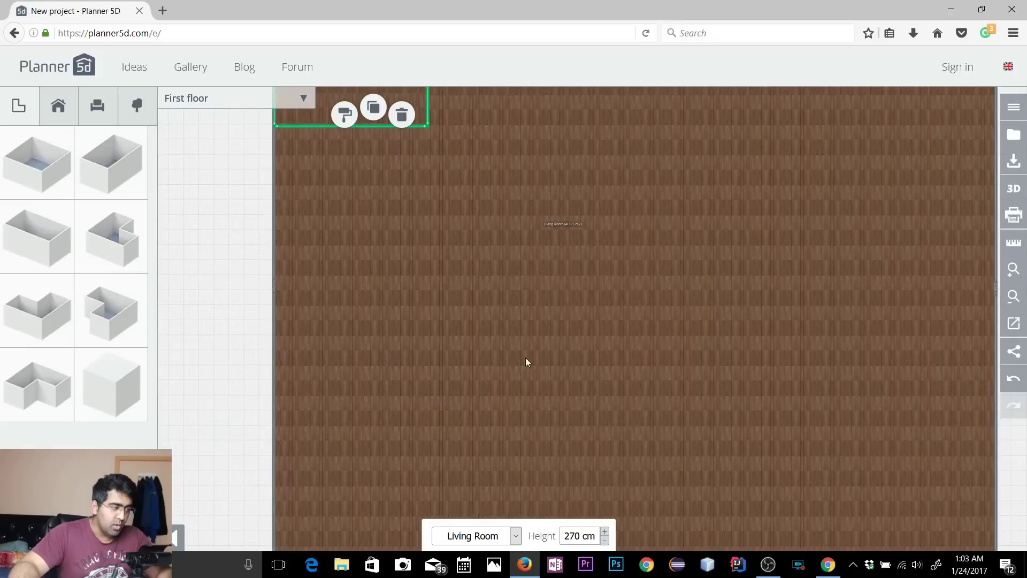
scroll(531, 367, down, 5)
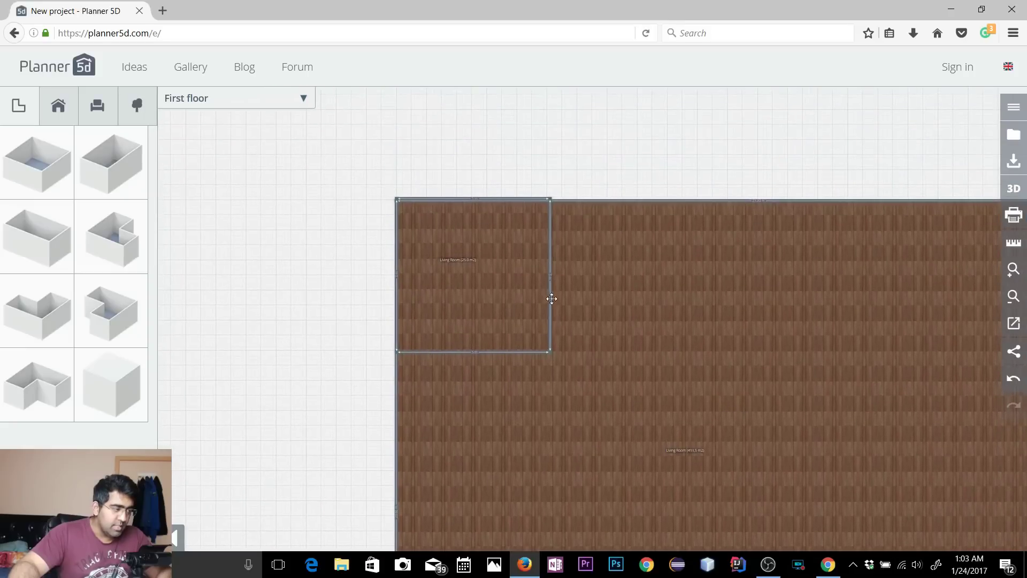
click(551, 299)
click(527, 321)
mouse_move(502, 303)
mouse_down()
mouse_move(516, 307)
mouse_move(505, 306)
mouse_up()
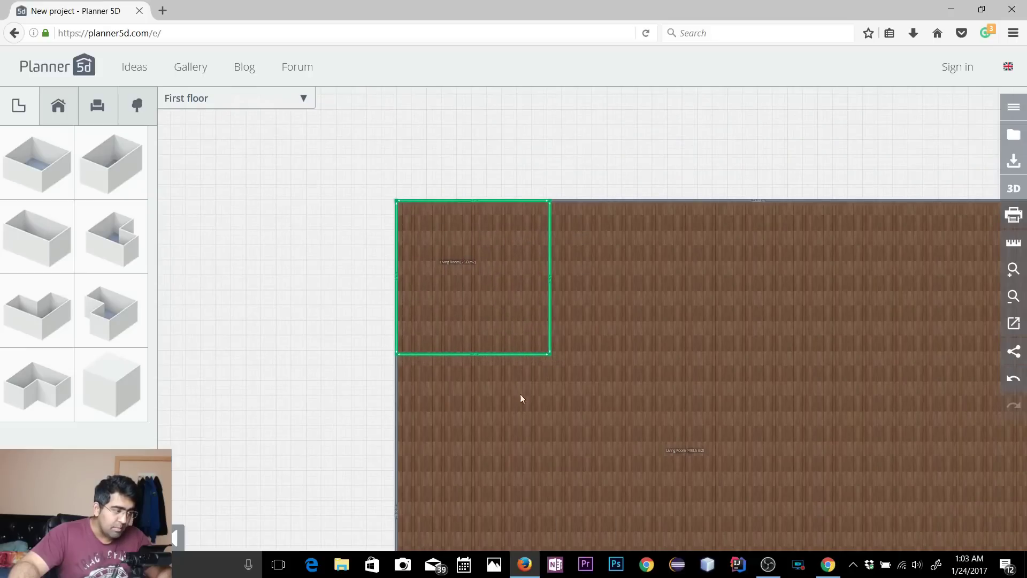
Step: Enlarge the upper-left corner room to about 664 cm deep by moving its lower wall down, and widen it by moving its right wall outward
scroll(289, 335, down, 5)
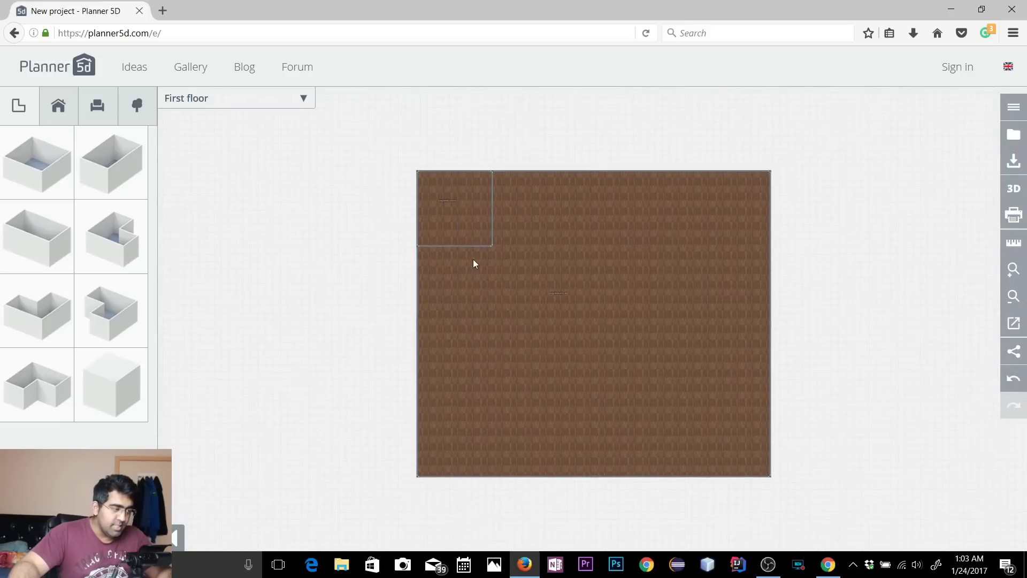
click(468, 245)
drag(467, 245, 463, 270)
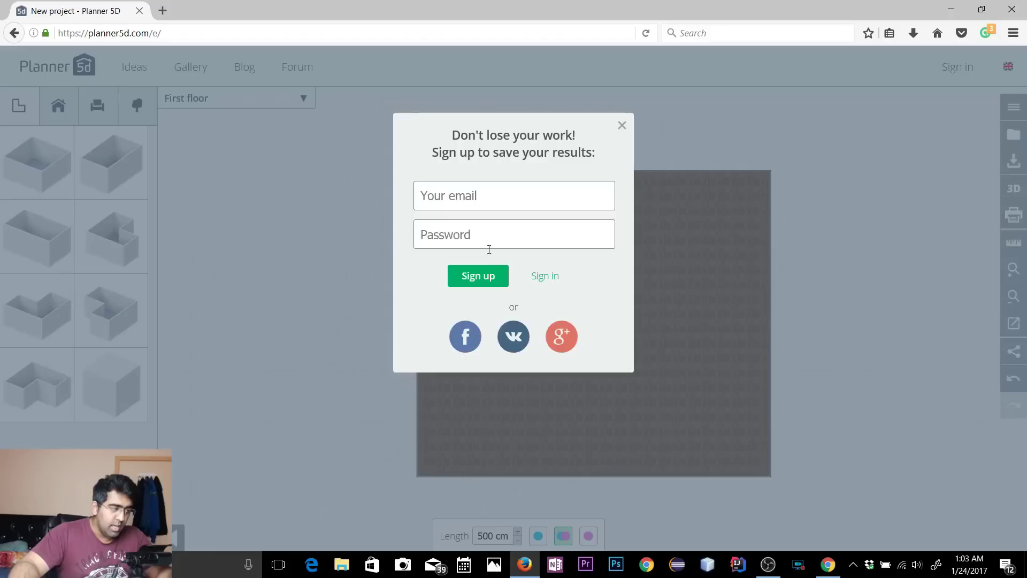
click(622, 126)
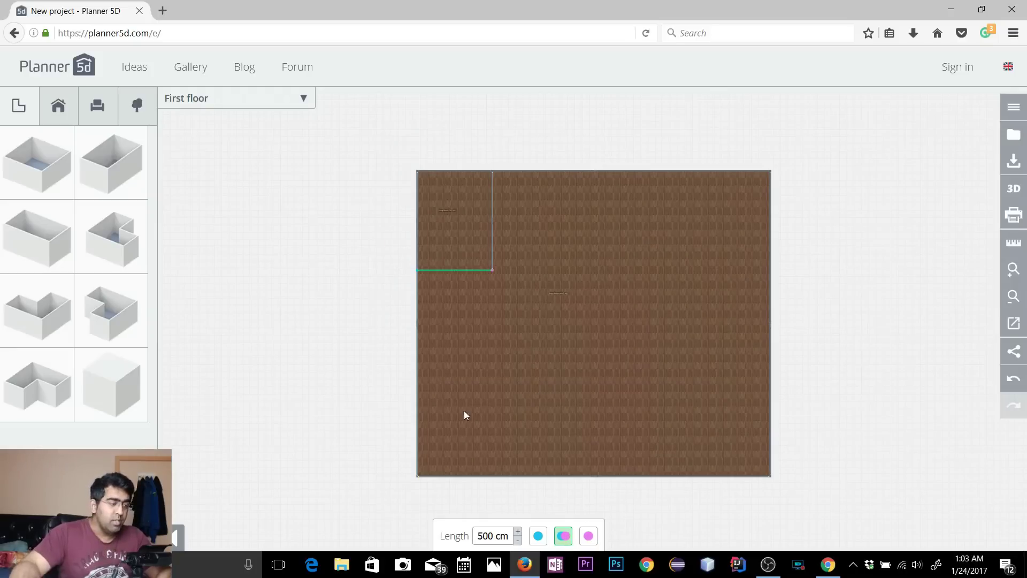
click(493, 246)
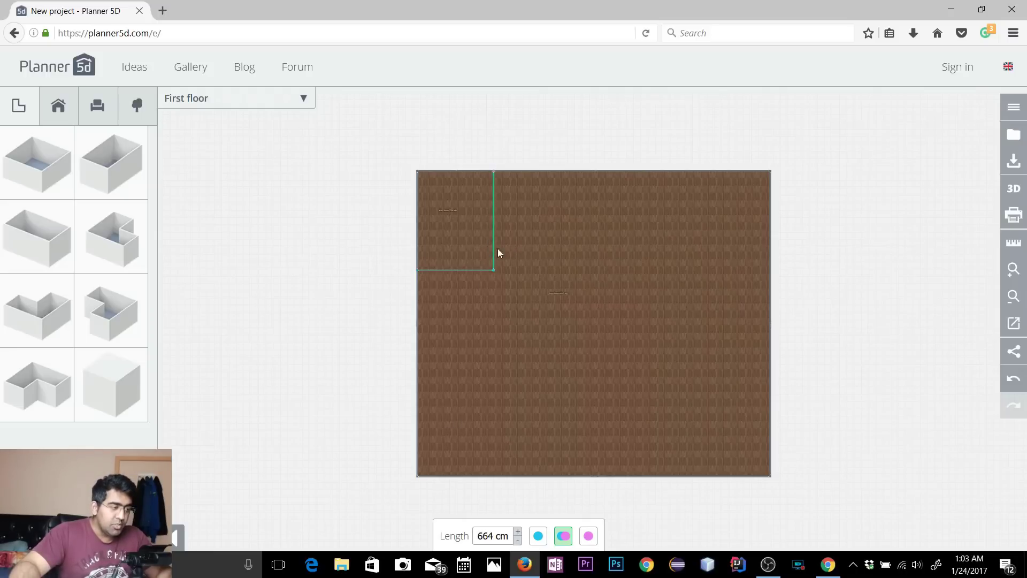
drag(494, 241, 515, 240)
click(577, 348)
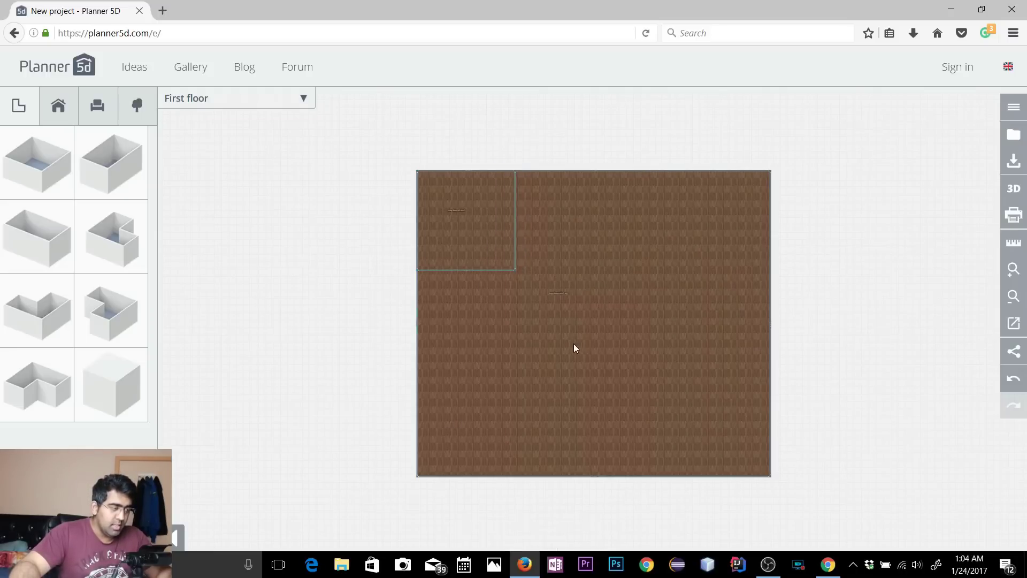
click(395, 293)
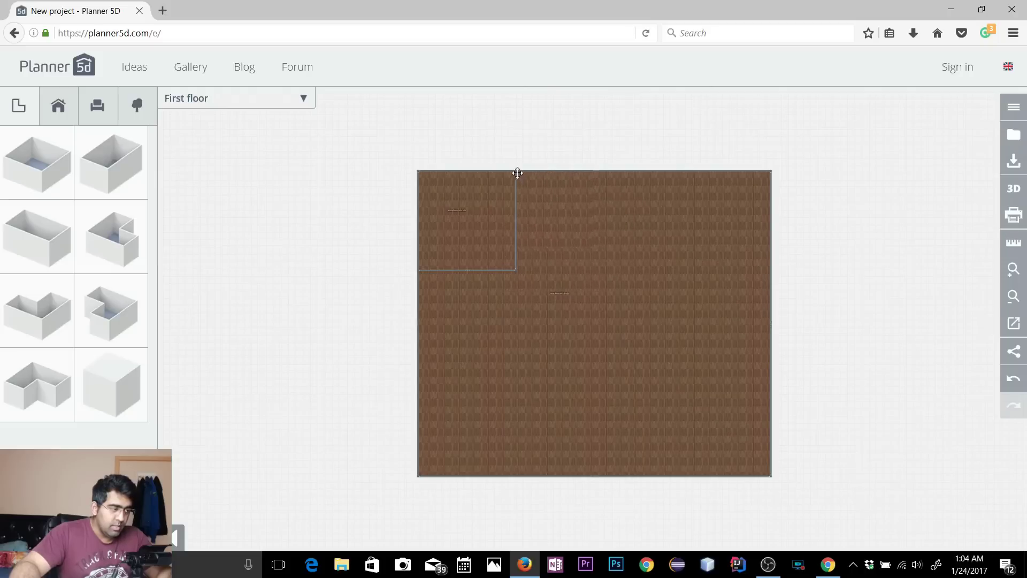
Step: Place a second square room beside the corner room along the upper wall of the large living room
drag(517, 173, 517, 173)
scroll(575, 209, up, 5)
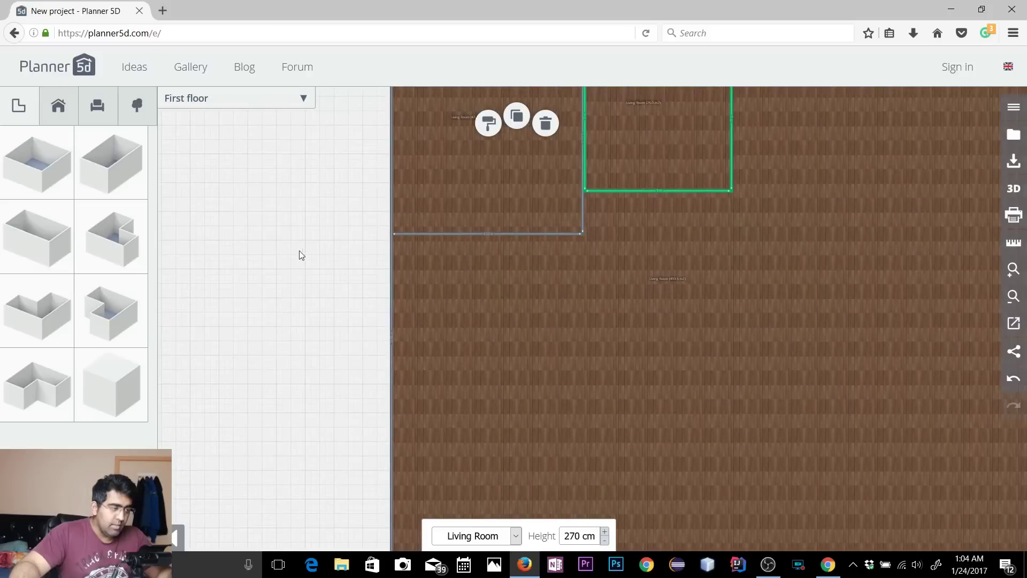
scroll(515, 155, up, 5)
drag(720, 214, 558, 459)
scroll(527, 348, up, 3)
scroll(505, 350, up, 2)
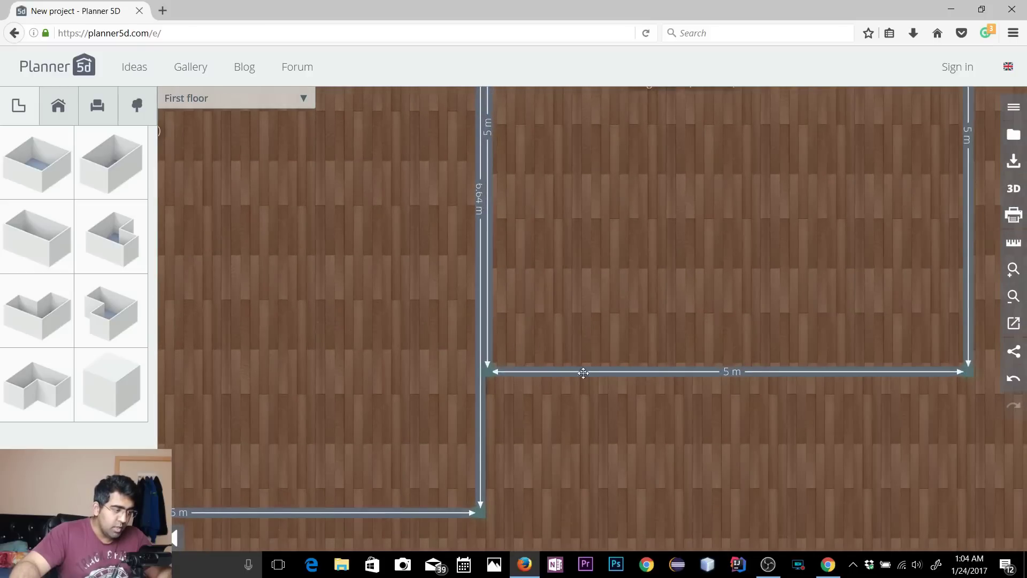
Step: Align the new 5 m room flush with the outer upper wall and the right wall of the corner room
click(600, 342)
drag(545, 306, 552, 420)
scroll(539, 291, down, 3)
scroll(553, 420, down, 1)
drag(441, 241, 431, 410)
click(585, 444)
drag(583, 425, 576, 202)
click(396, 323)
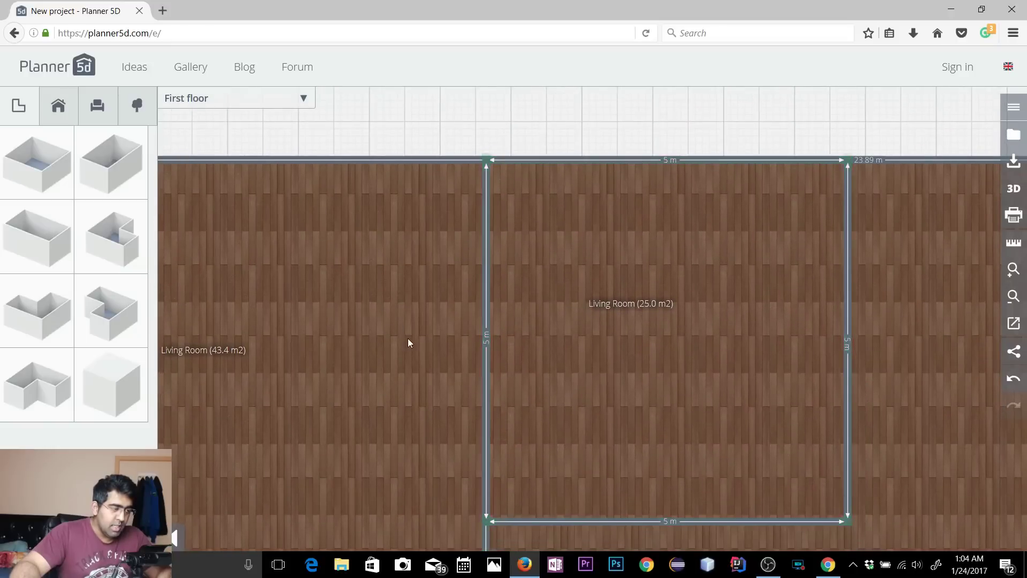
Step: Extend the upper-left corner room further down by moving its lower wall
scroll(412, 340, down, 5)
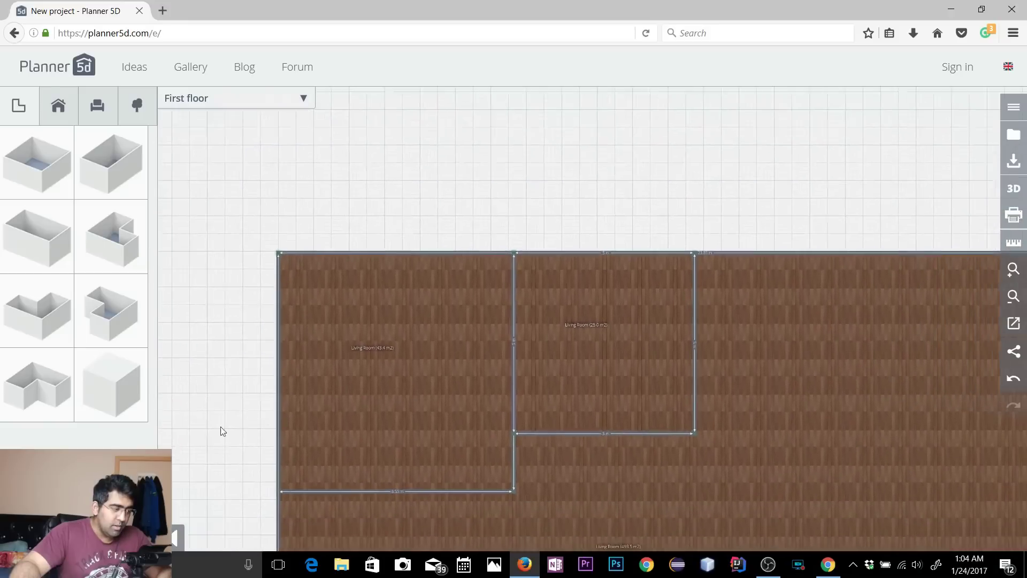
drag(227, 428, 232, 252)
click(476, 289)
drag(476, 290, 470, 349)
click(272, 371)
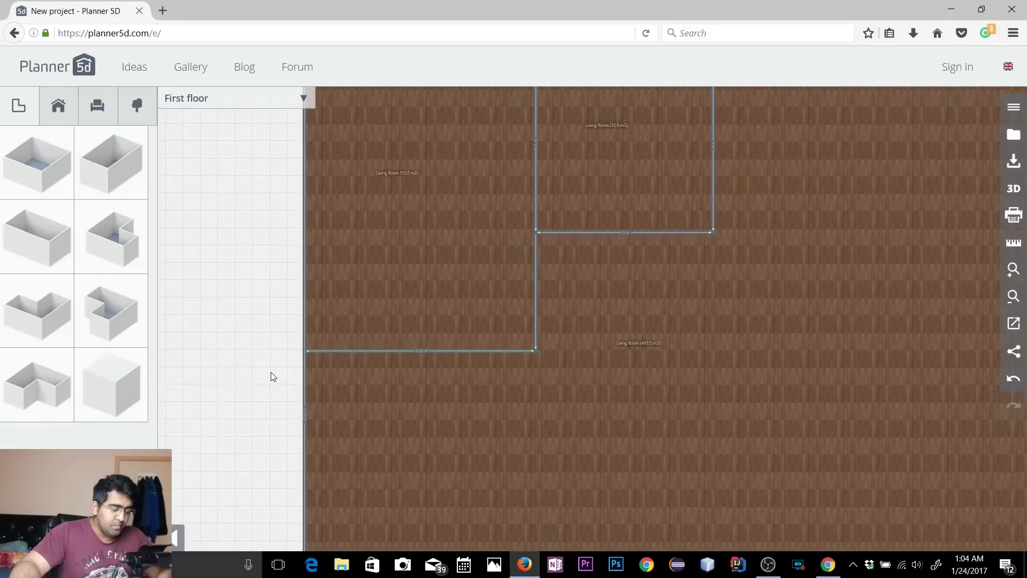
scroll(270, 371, down, 2)
scroll(242, 318, down, 1)
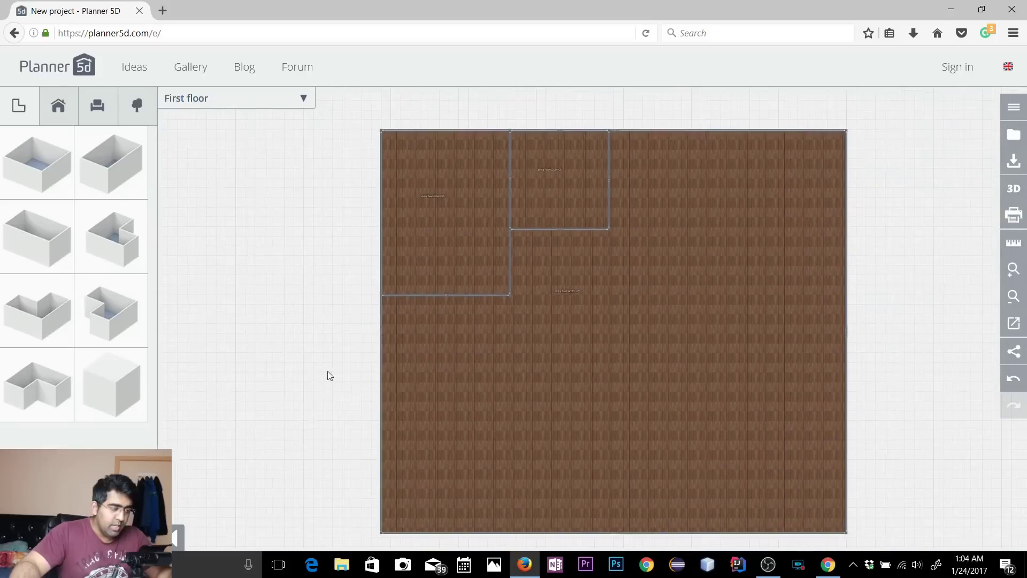
Step: Place a new square room in the lower-right corner of the large living room, flush with its right and lower walls
drag(529, 451, 504, 397)
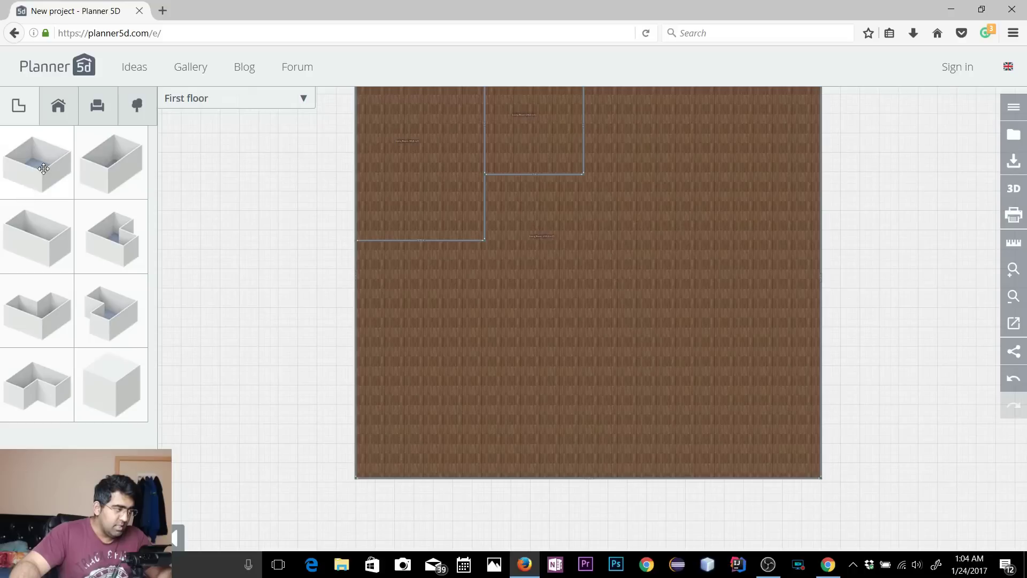
drag(42, 171, 716, 379)
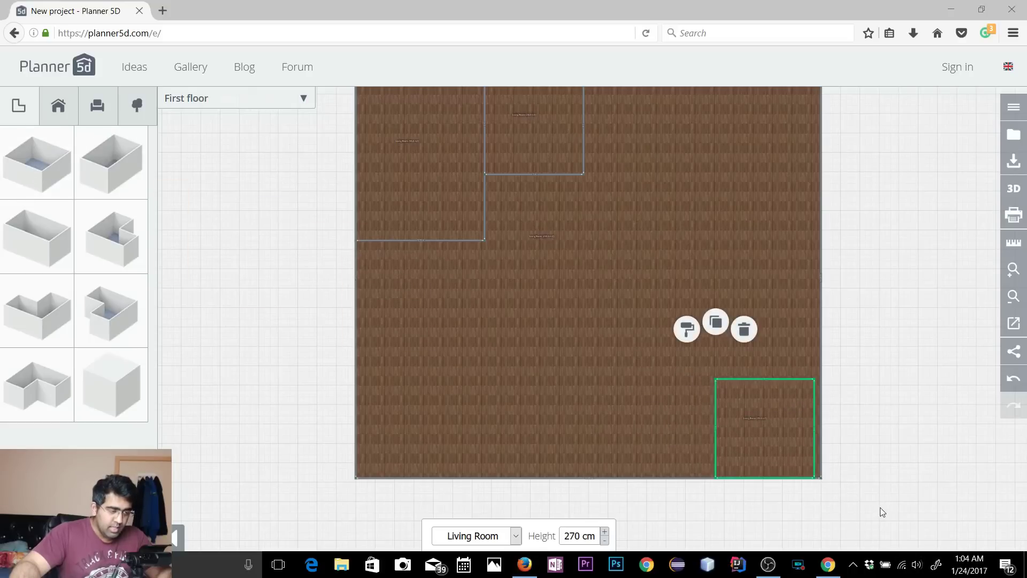
scroll(882, 507, up, 3)
drag(849, 470, 605, 255)
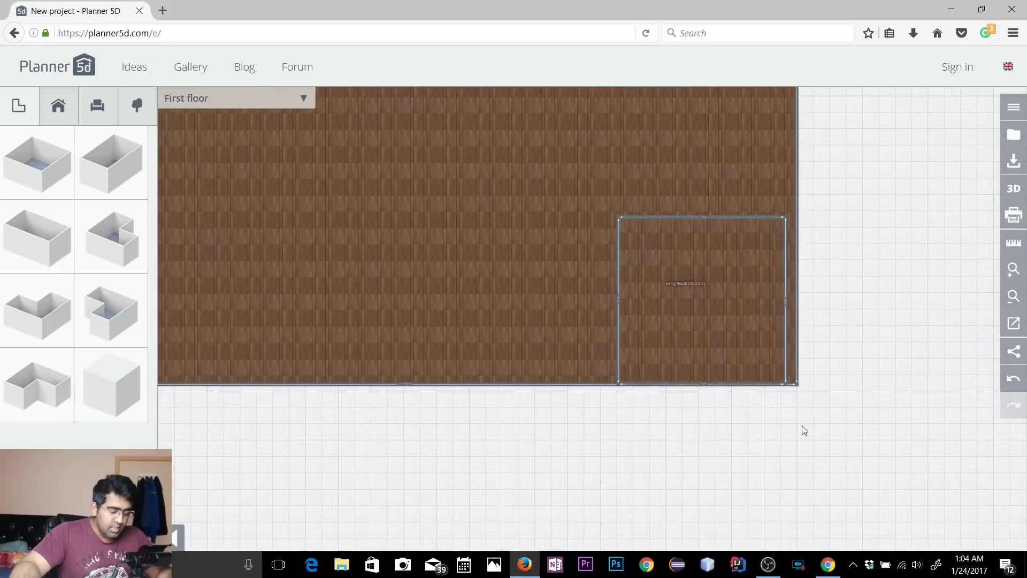
scroll(802, 428, up, 2)
click(841, 301)
drag(758, 307, 768, 289)
click(760, 306)
click(758, 483)
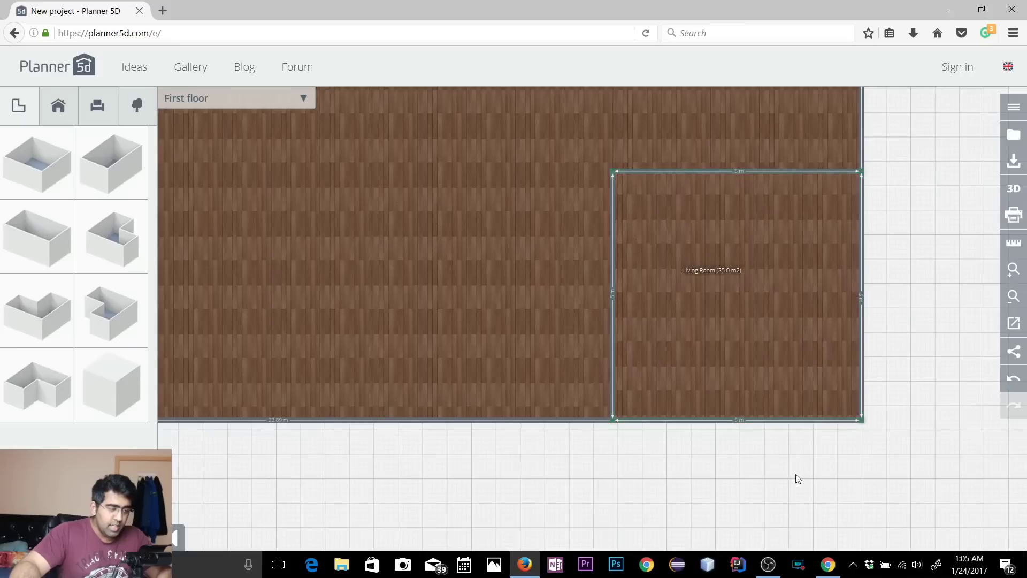
scroll(704, 337, down, 6)
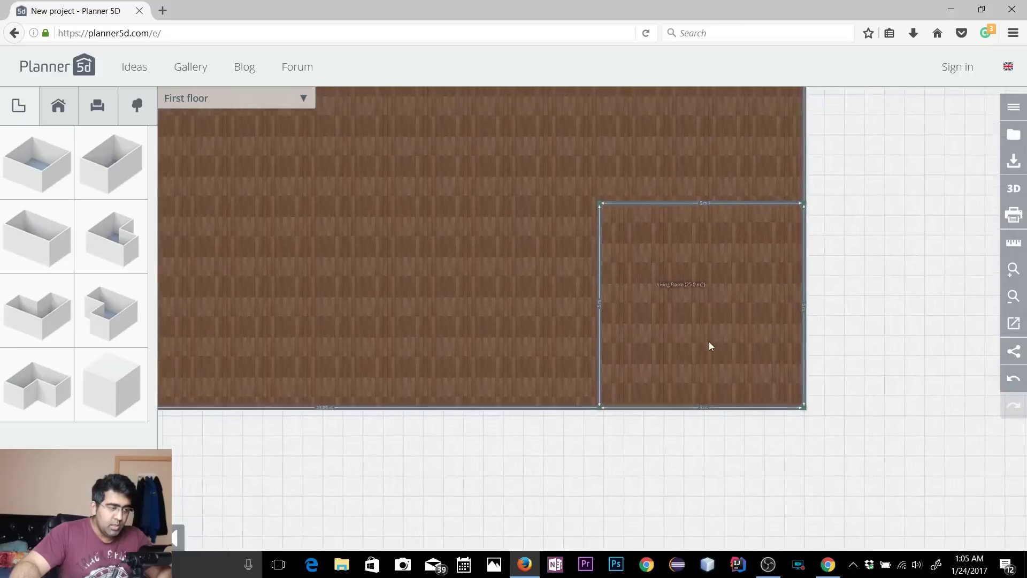
drag(748, 250, 936, 454)
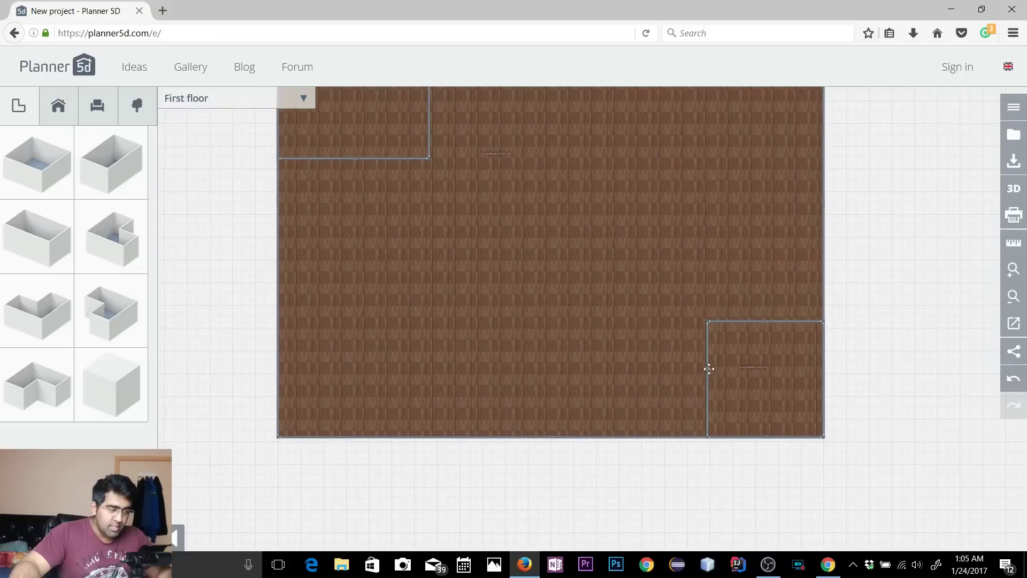
Step: Enlarge the lower-right corner room to about 591 by 747 cm by moving its upper wall up and its left wall outward
click(739, 321)
drag(740, 321, 739, 284)
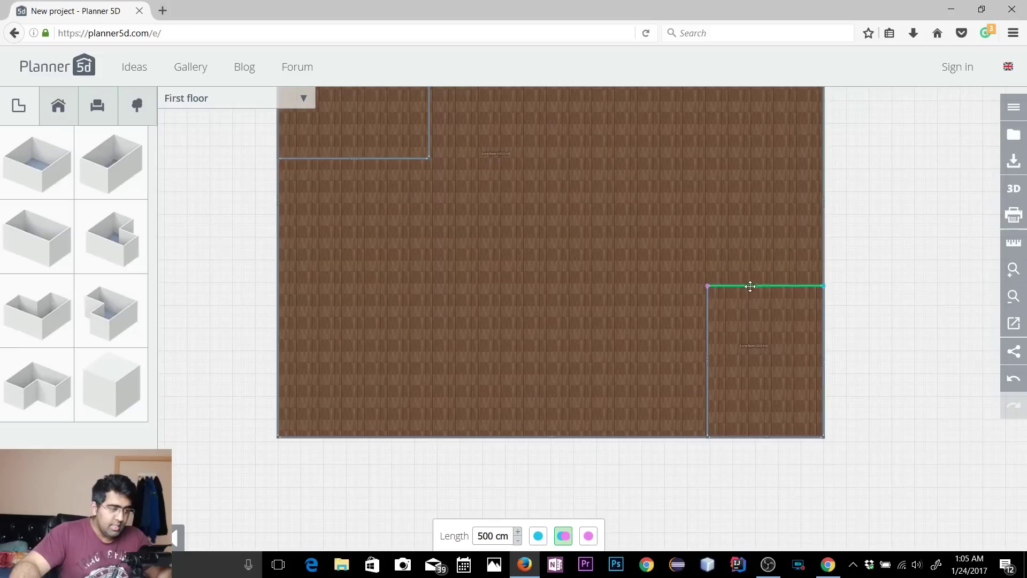
drag(749, 287, 750, 291)
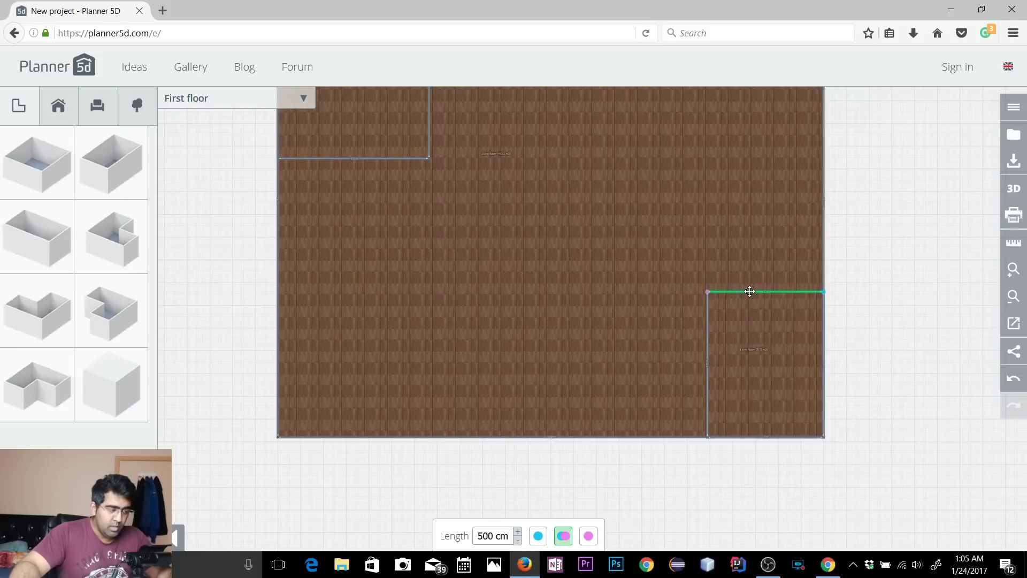
drag(726, 290, 728, 264)
click(705, 317)
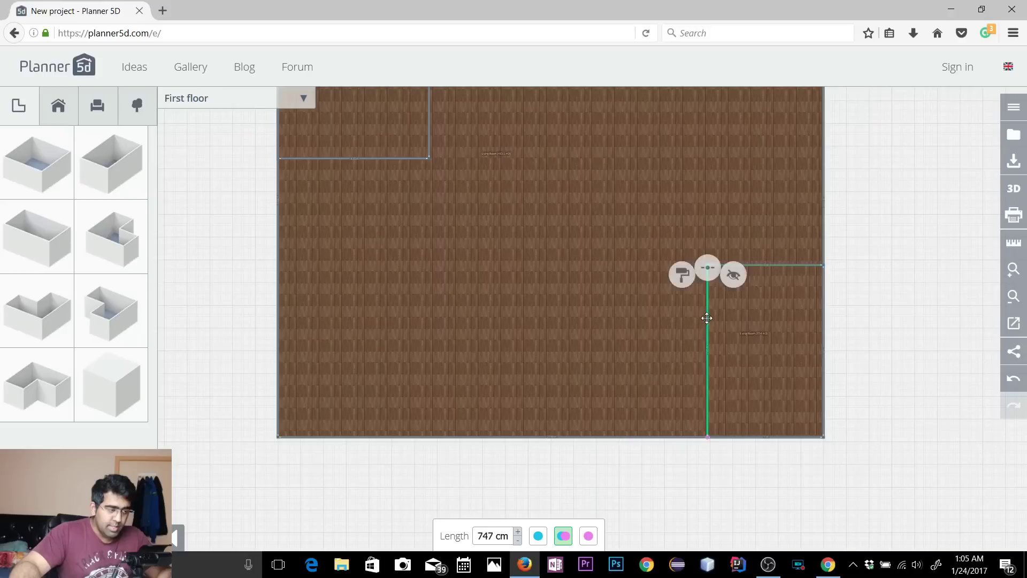
drag(706, 318, 685, 318)
click(726, 467)
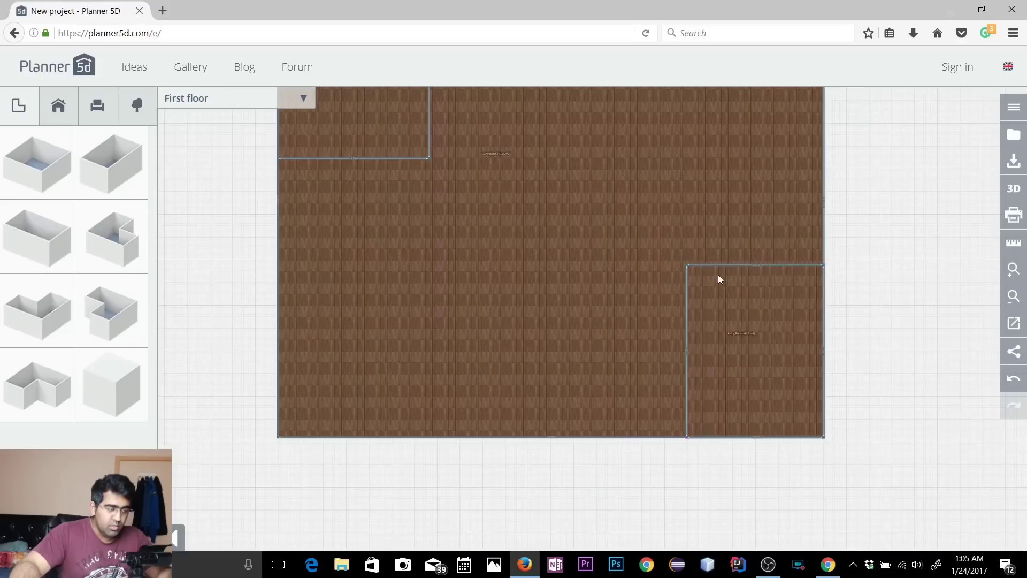
Step: Hide the lower wall of the lower-right corner room, keeping it on the outer wall line
scroll(819, 513, up, 3)
drag(814, 509, 610, 378)
scroll(667, 388, up, 3)
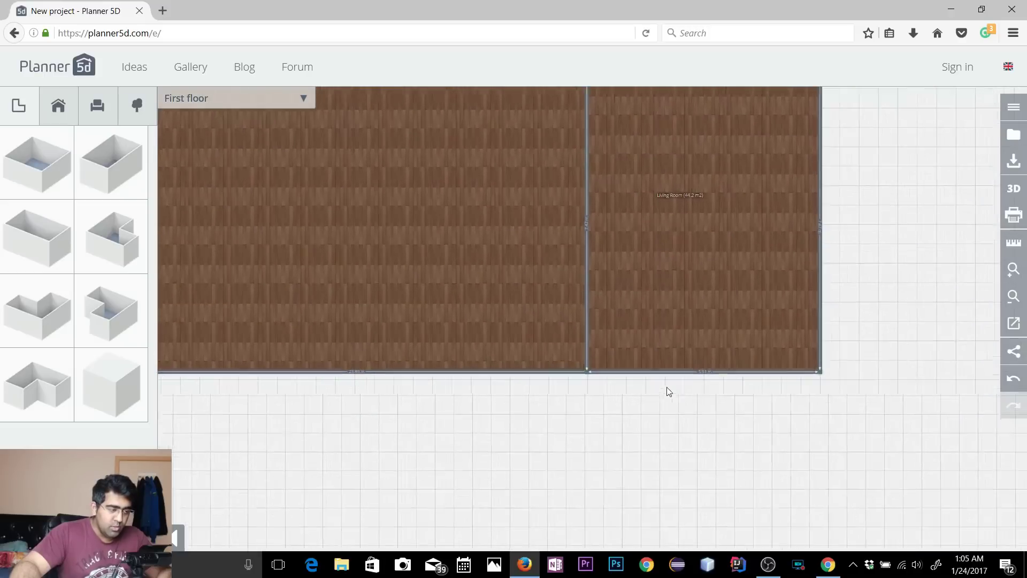
click(670, 397)
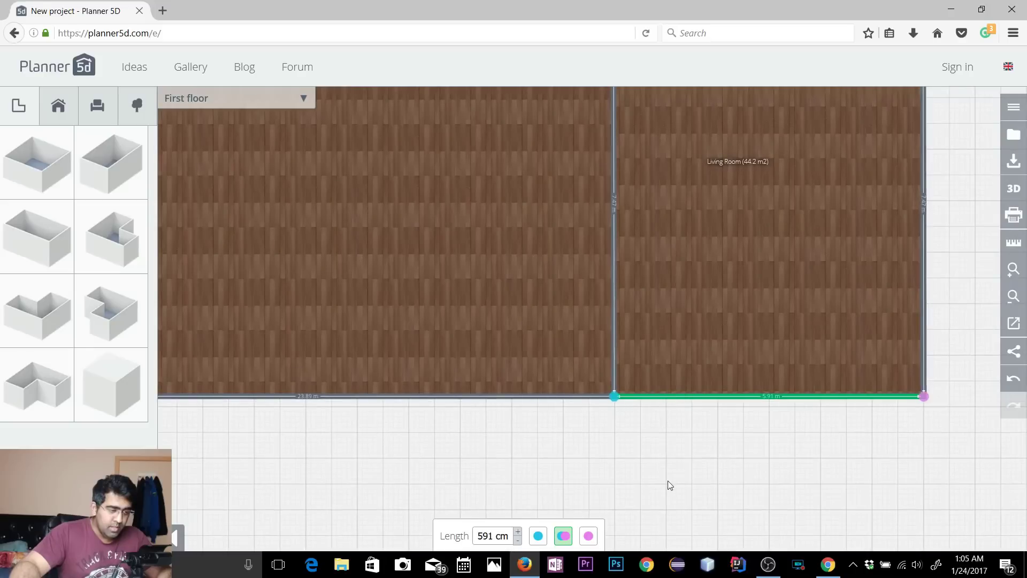
drag(701, 400, 707, 399)
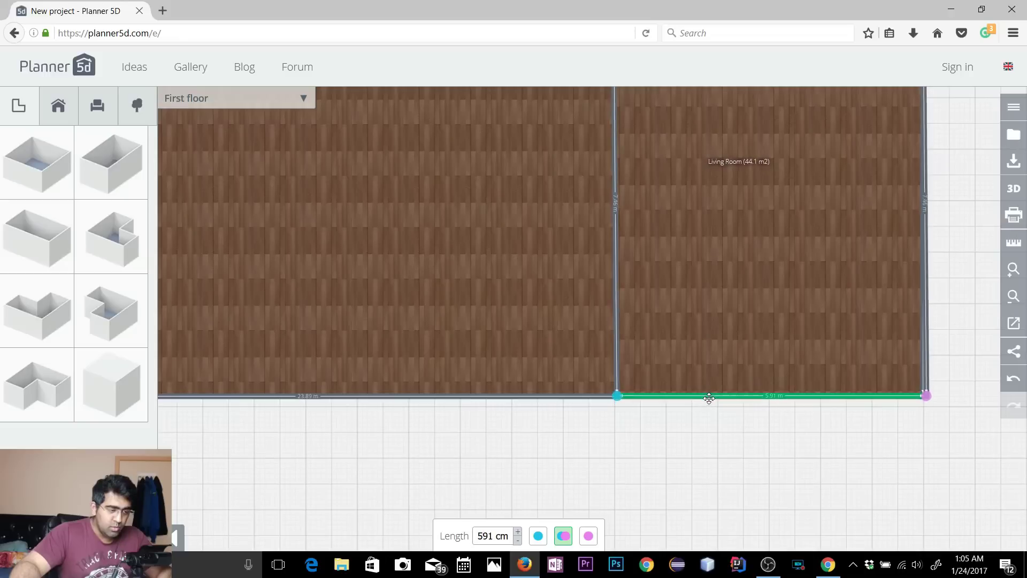
drag(708, 398, 706, 398)
click(706, 398)
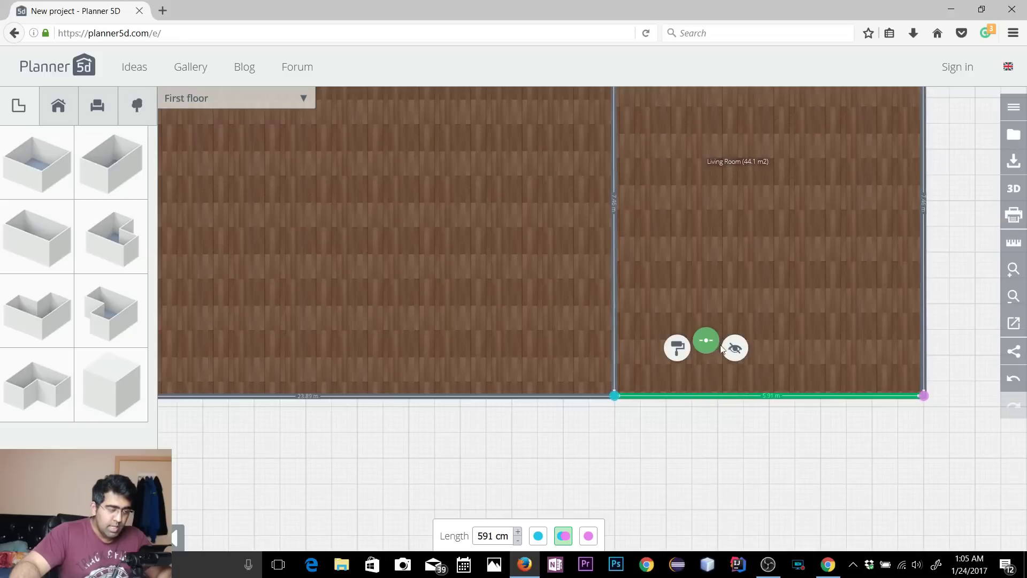
click(736, 349)
click(817, 477)
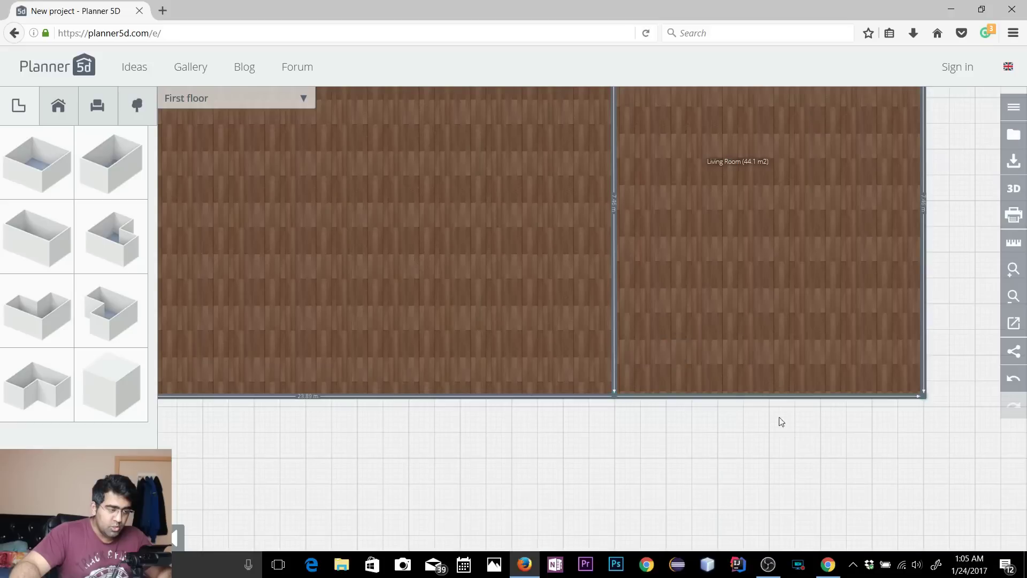
click(738, 397)
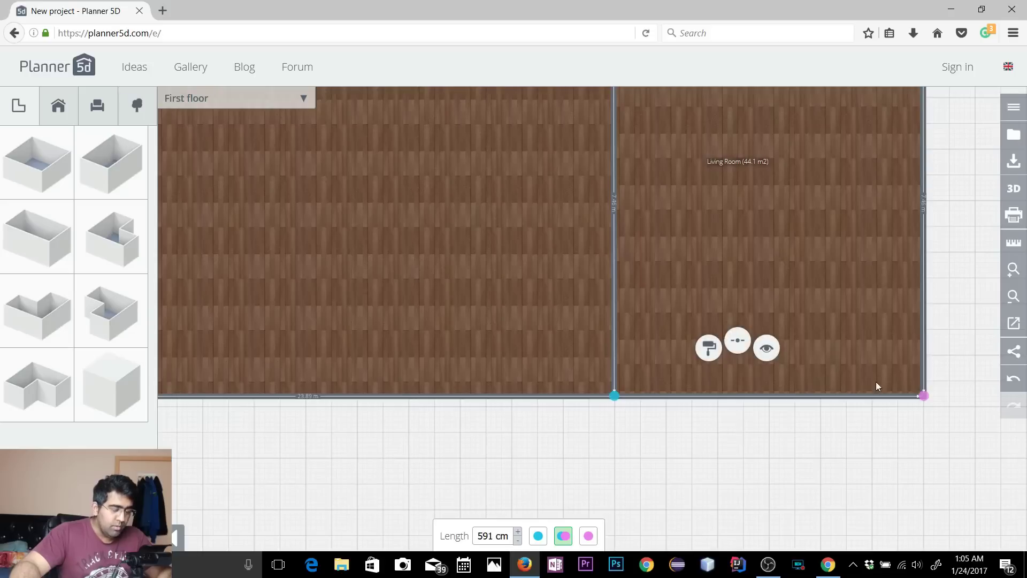
Step: Split the large living room's lower outer wall and move the split point to the corner room's lower-left corner
scroll(696, 451, down, 2)
scroll(714, 443, down, 3)
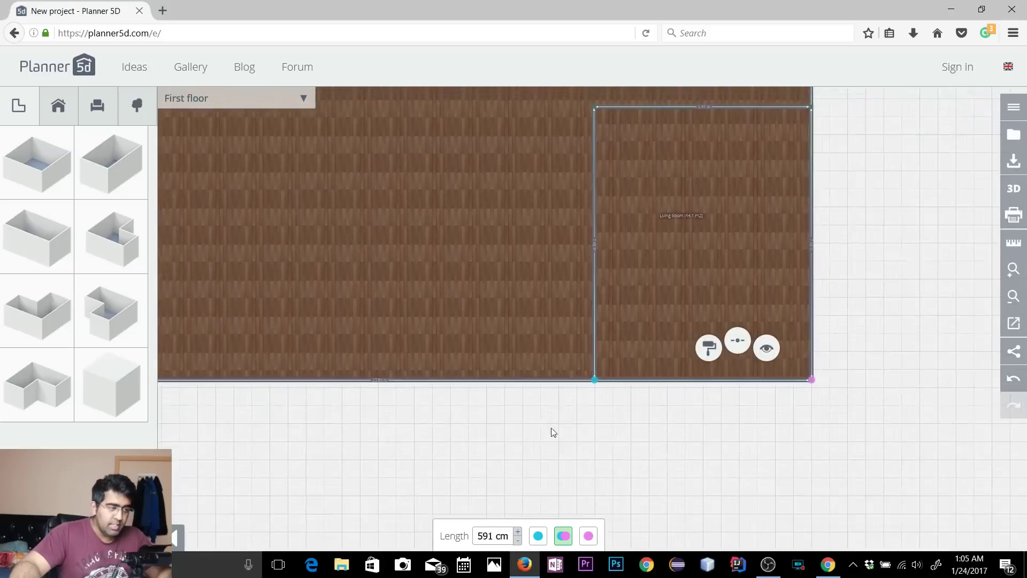
drag(494, 501, 509, 512)
click(521, 345)
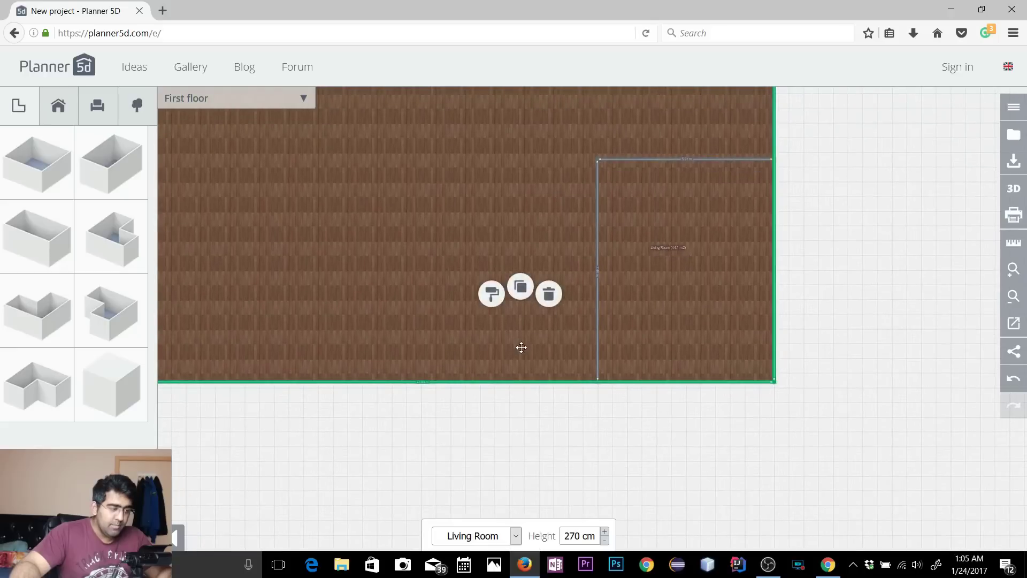
click(576, 381)
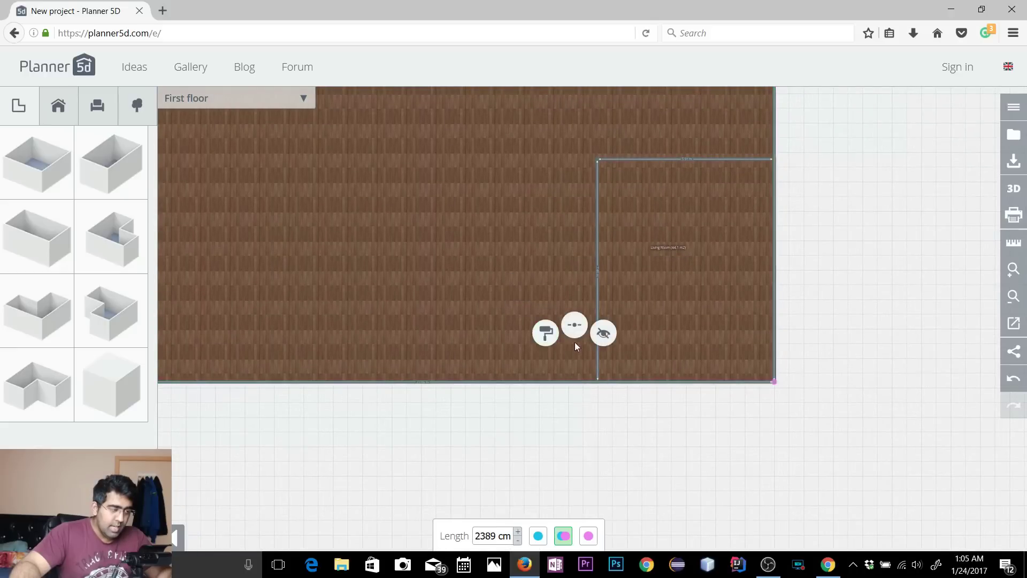
click(576, 333)
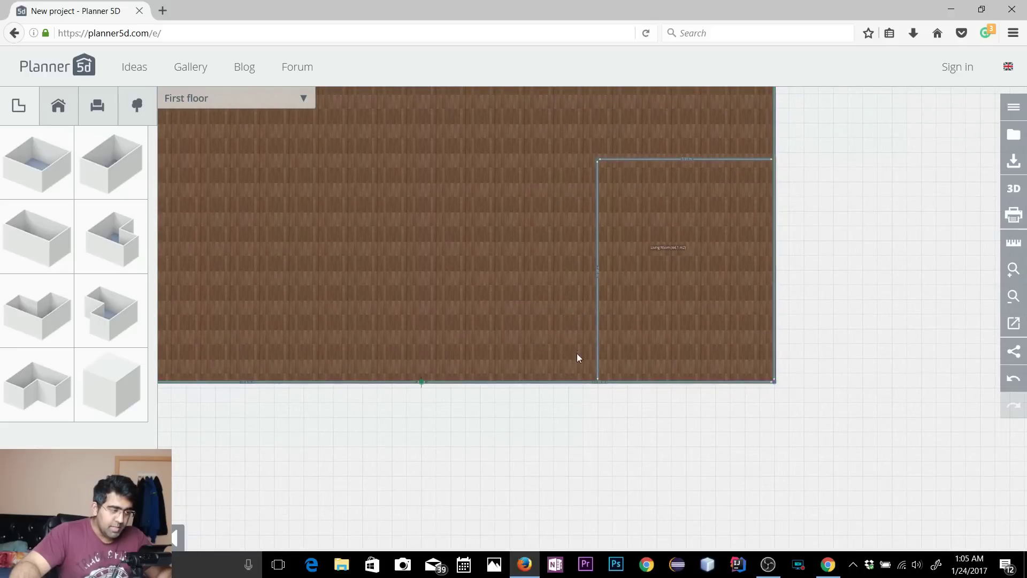
scroll(611, 389, up, 2)
scroll(611, 388, up, 1)
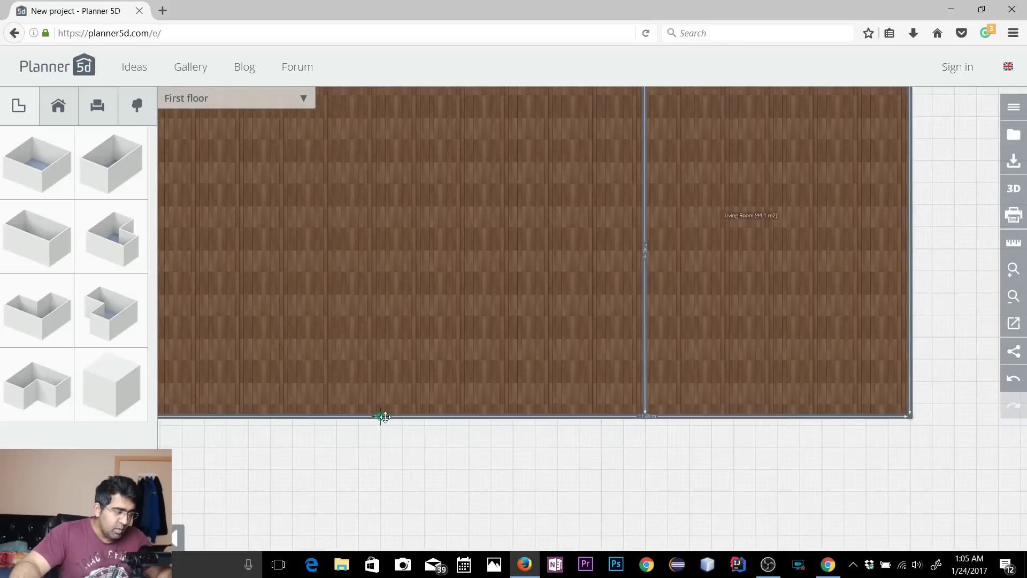
drag(380, 416, 647, 419)
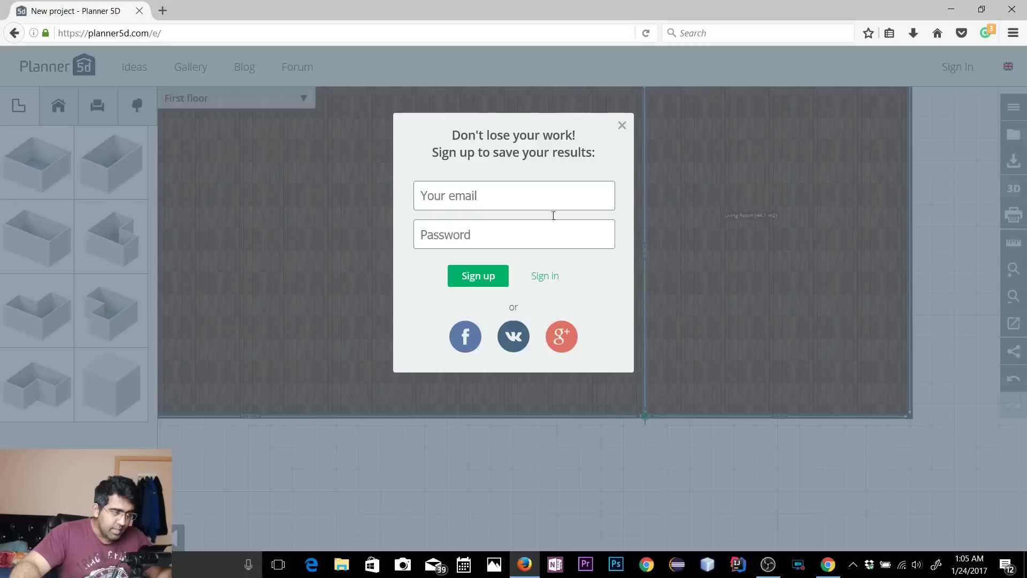
click(622, 126)
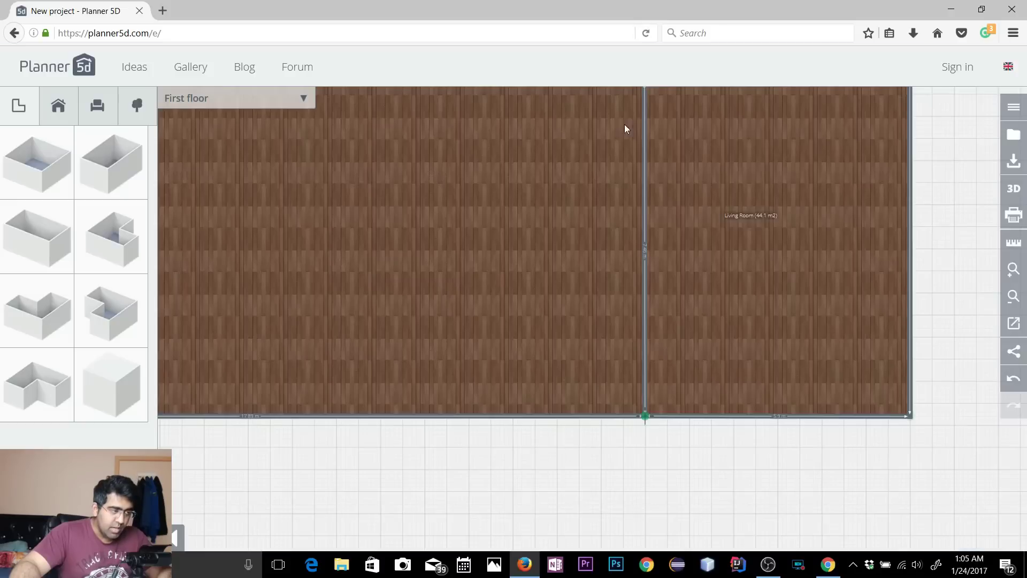
Step: Hide the 590 cm outer wall segment along the lower edge of the corner room
click(812, 415)
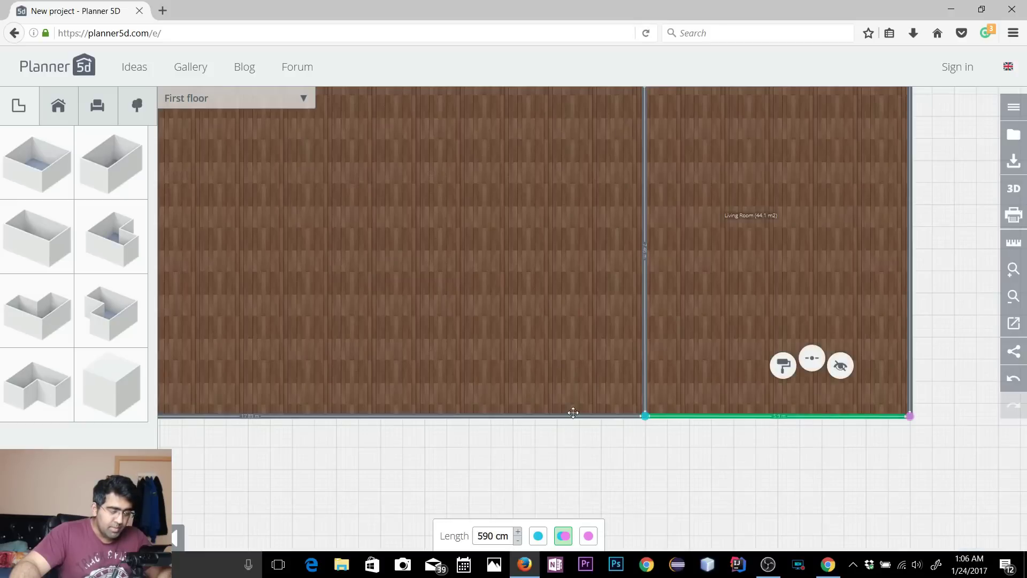
click(810, 448)
scroll(724, 470, down, 5)
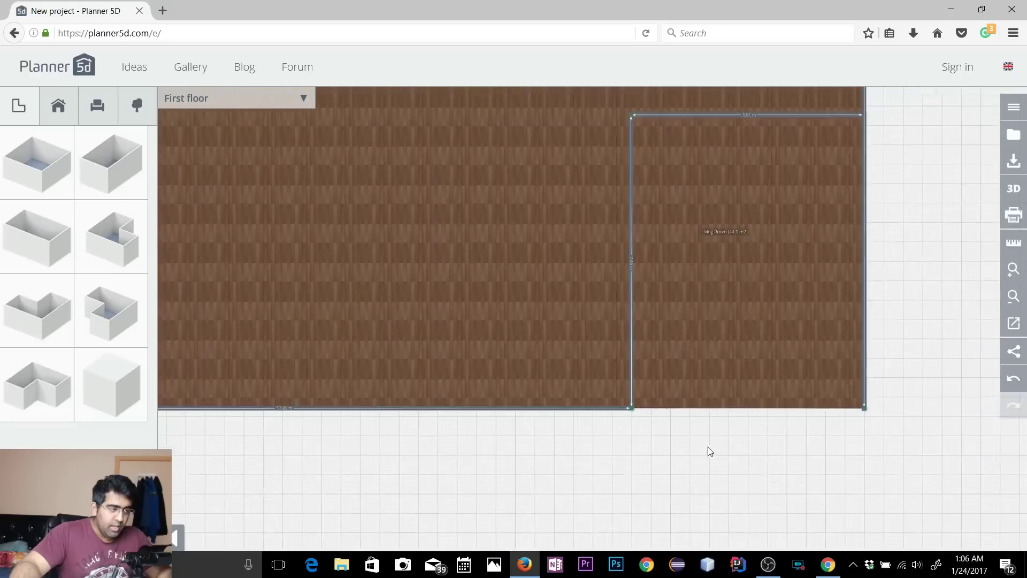
scroll(723, 503, down, 3)
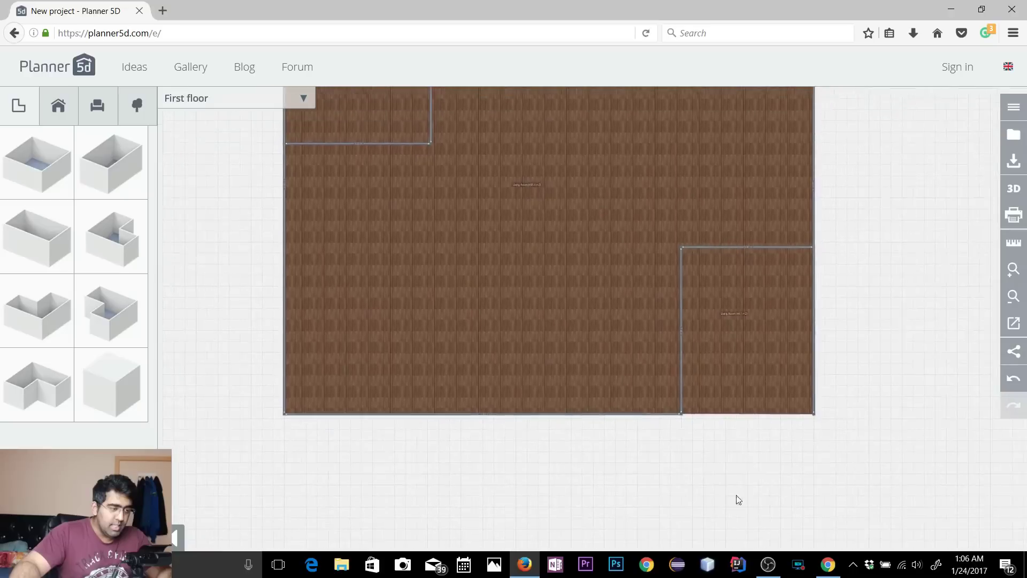
Step: Inspect the room layout and the lower-right room's open side in 3D, and return to the 2D plan
drag(661, 479, 684, 511)
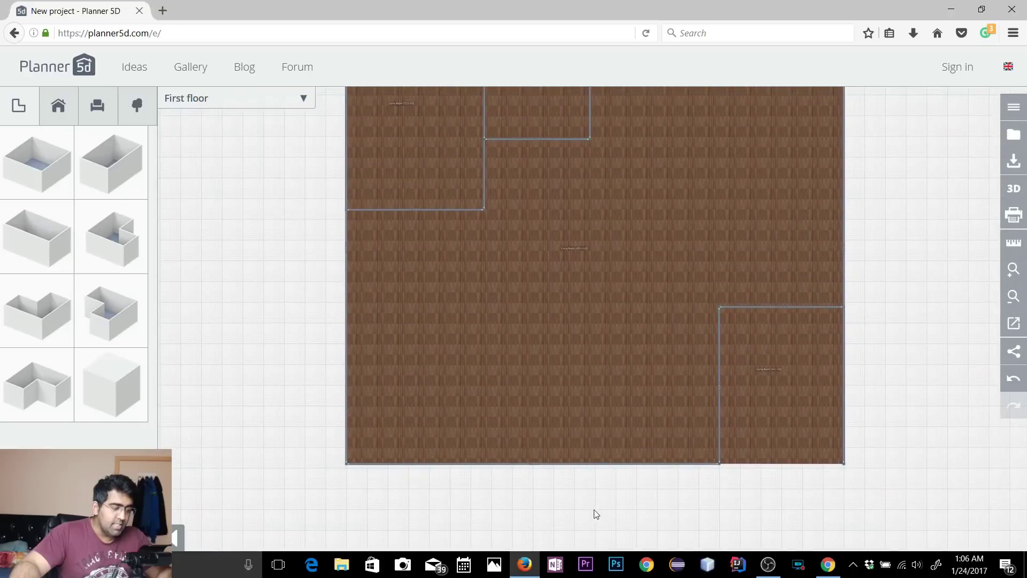
drag(552, 336, 528, 403)
scroll(526, 403, down, 1)
scroll(527, 403, down, 2)
drag(597, 371, 612, 383)
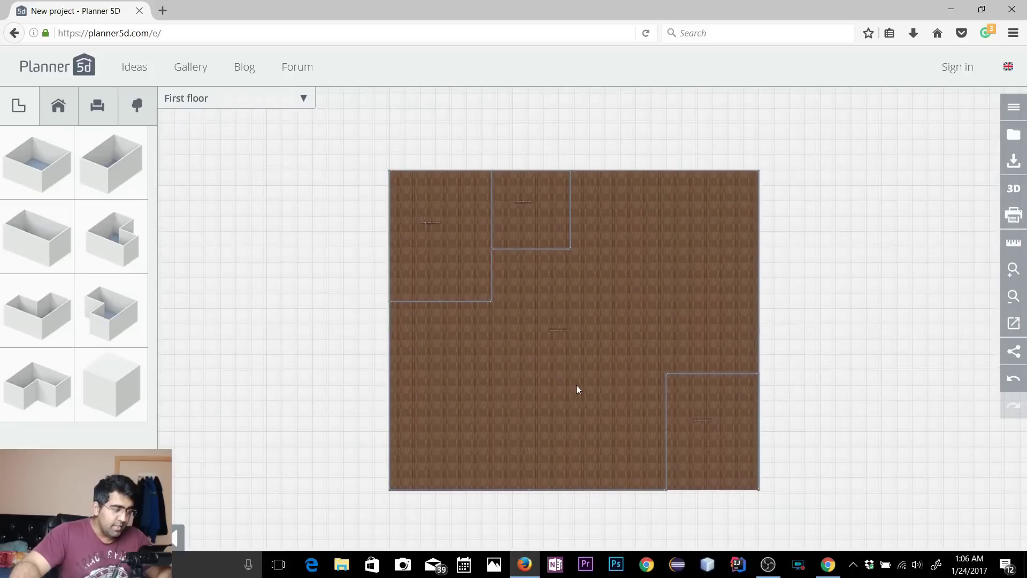
click(1011, 190)
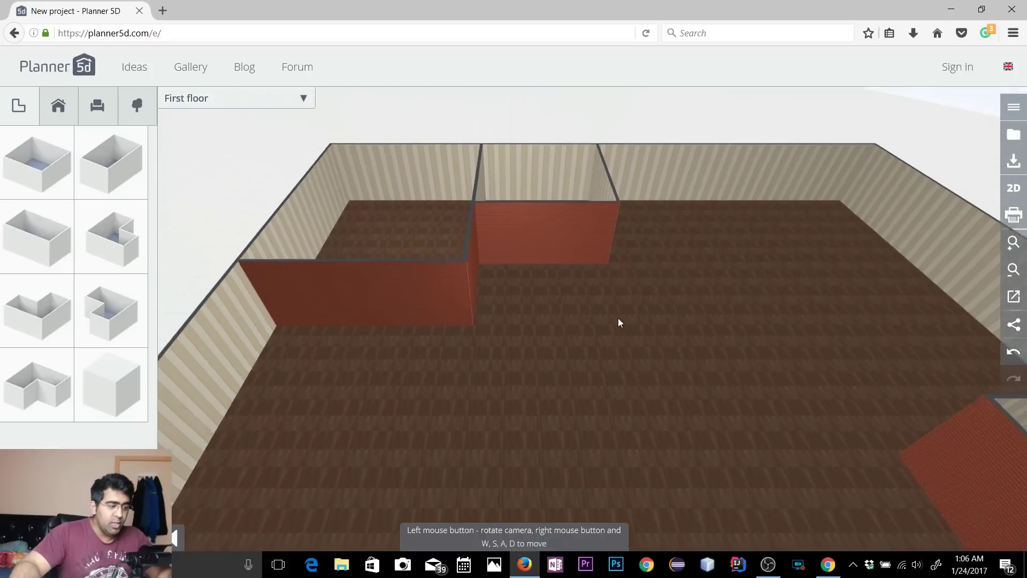
drag(802, 389, 666, 321)
scroll(658, 342, down, 8)
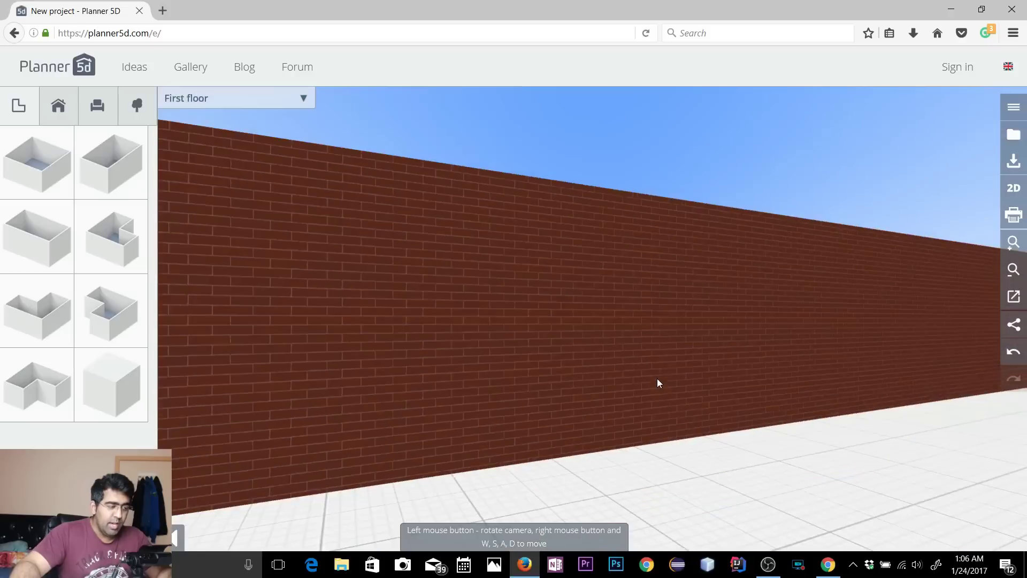
drag(657, 378, 599, 393)
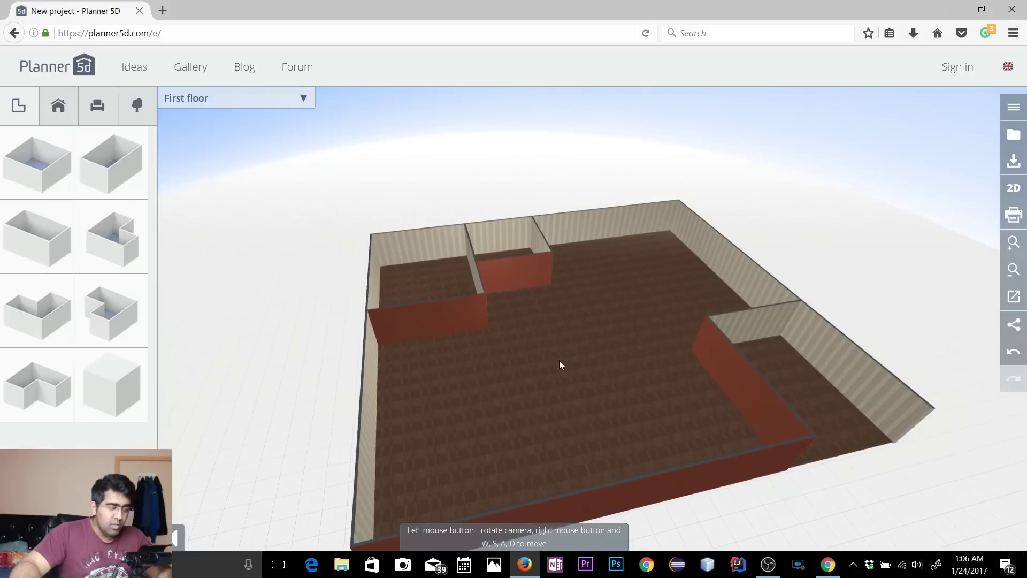
drag(478, 252, 554, 434)
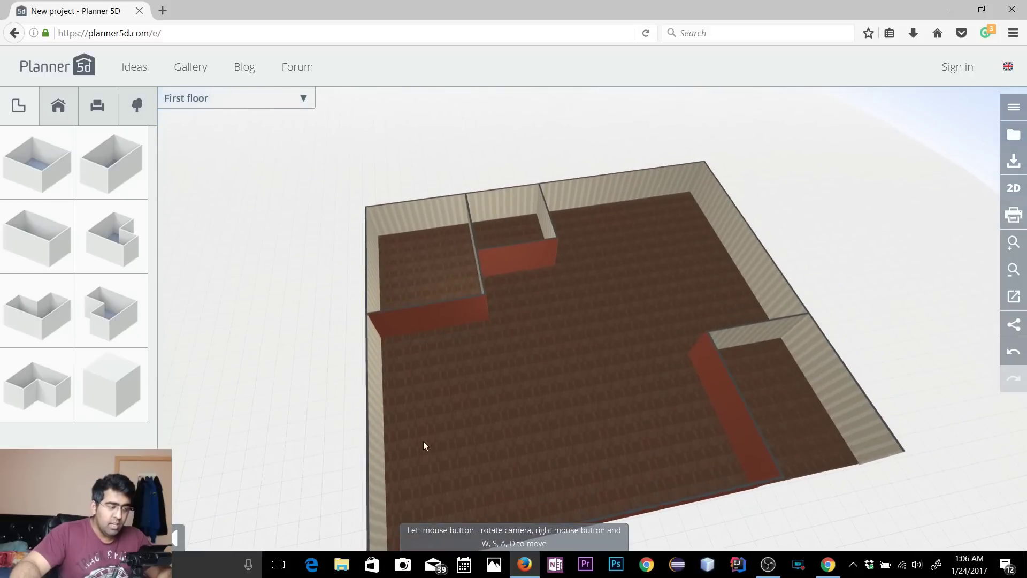
drag(626, 419, 455, 405)
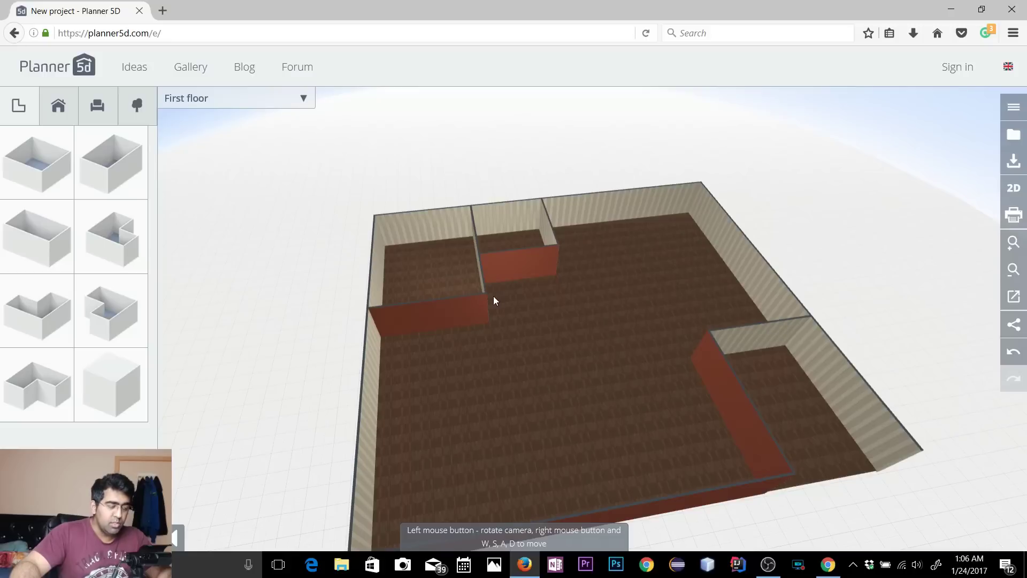
drag(635, 396, 576, 428)
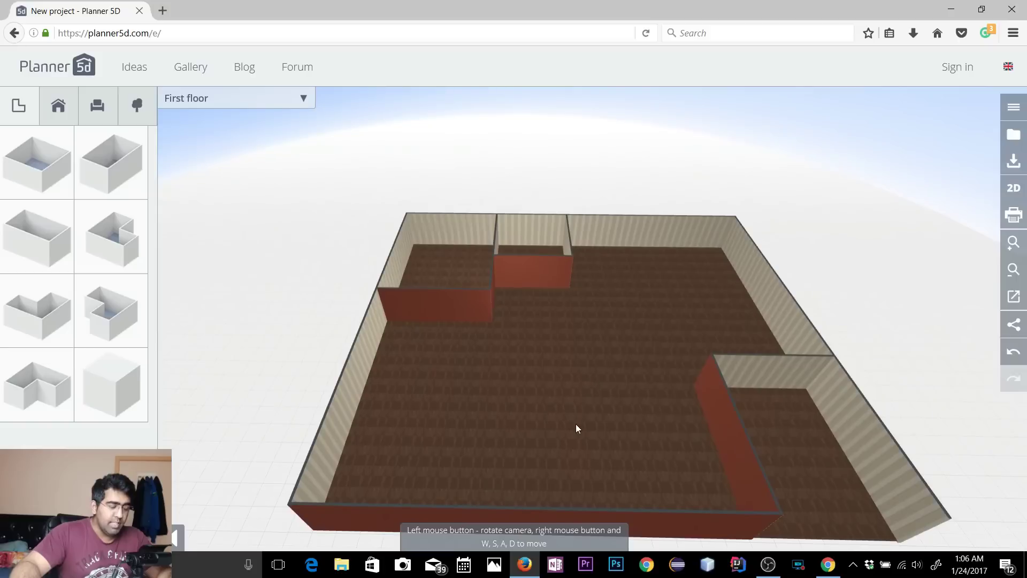
click(1014, 189)
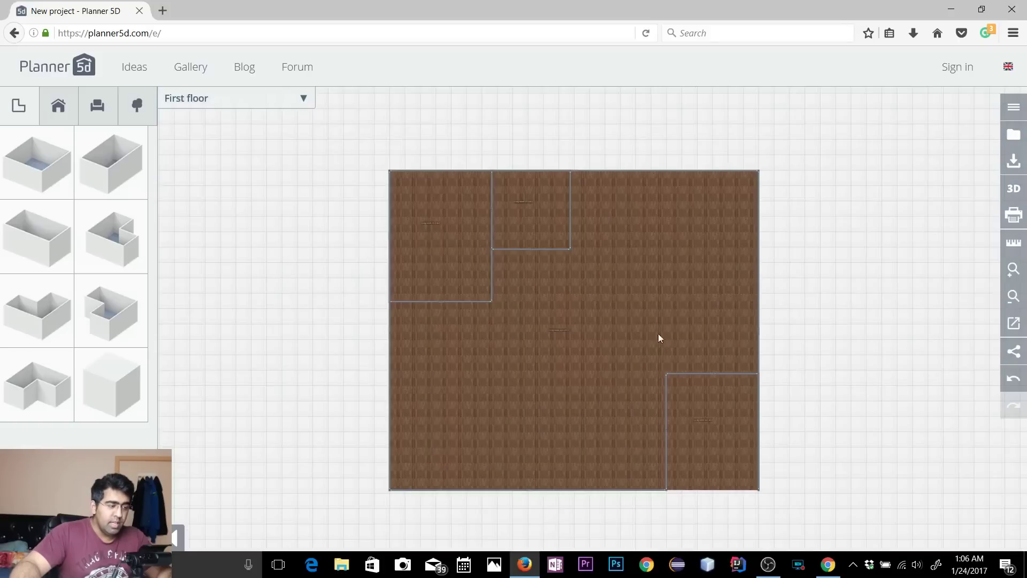
Step: Place an L-shaped room in the lower-left corner of the large living room and lengthen its horizontal arm to the right
scroll(824, 382, up, 4)
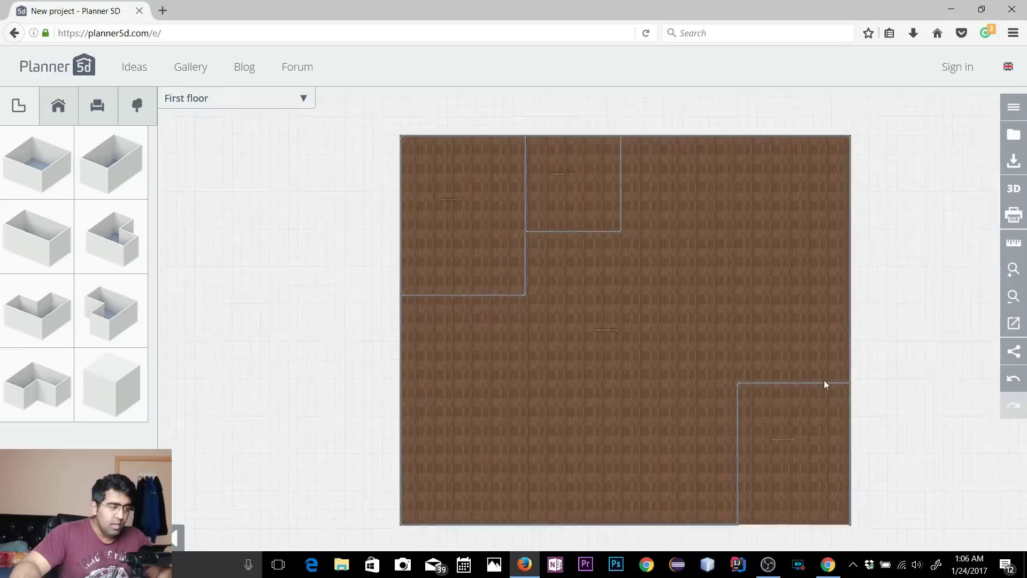
scroll(669, 347, down, 2)
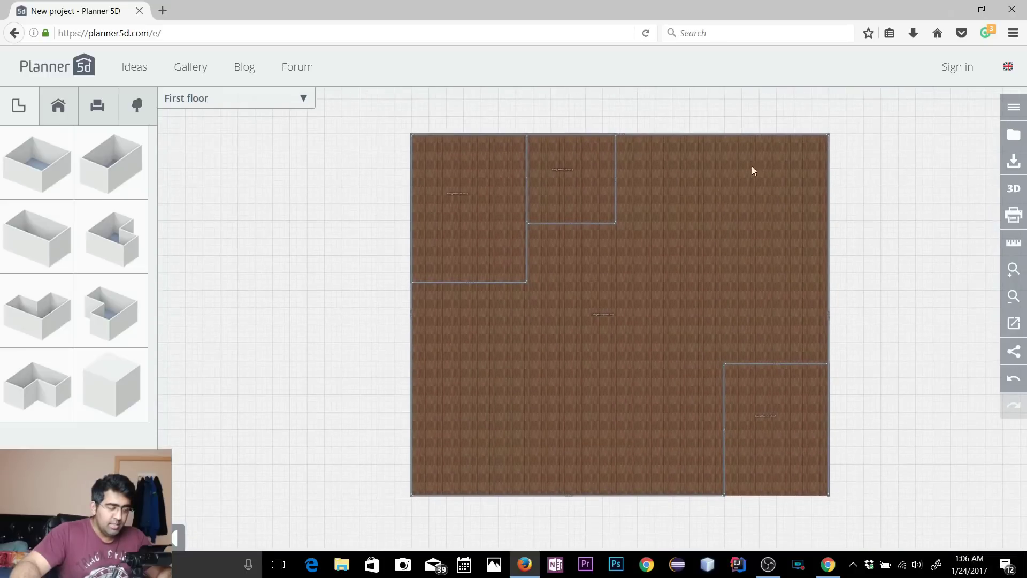
drag(853, 221, 820, 246)
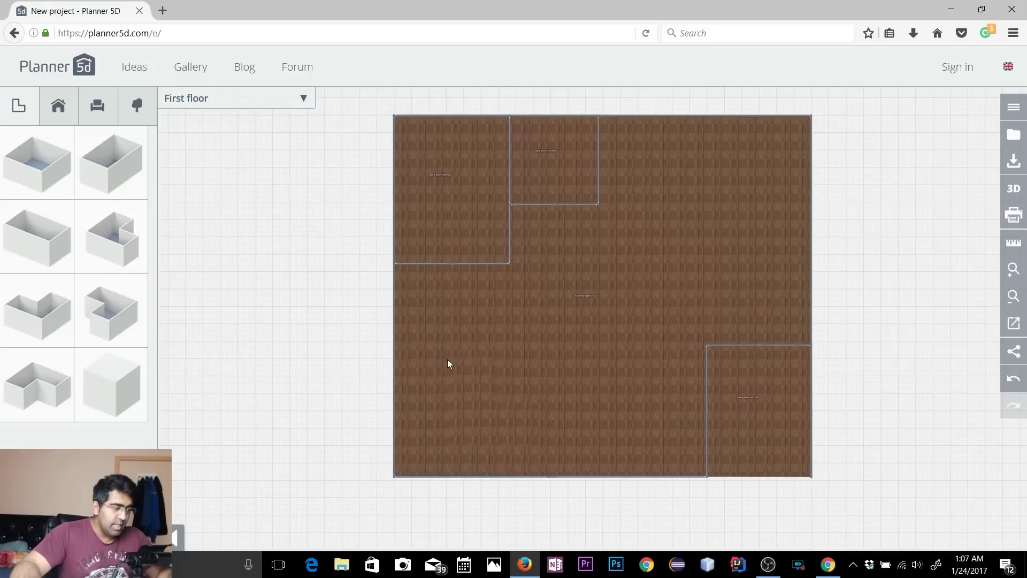
drag(400, 387, 403, 388)
drag(419, 484, 452, 419)
scroll(476, 412, up, 3)
scroll(478, 417, up, 2)
click(537, 430)
drag(534, 430, 663, 422)
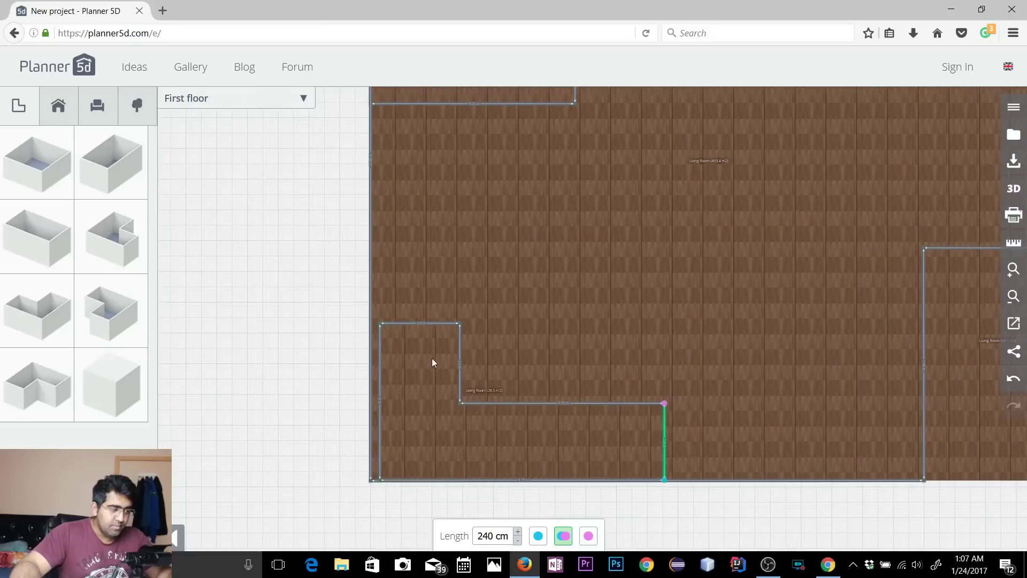
Step: Extend the L-shaped room's vertical arm upward to about 752 cm and align its left wall with the outer wall
click(406, 324)
drag(406, 323, 389, 245)
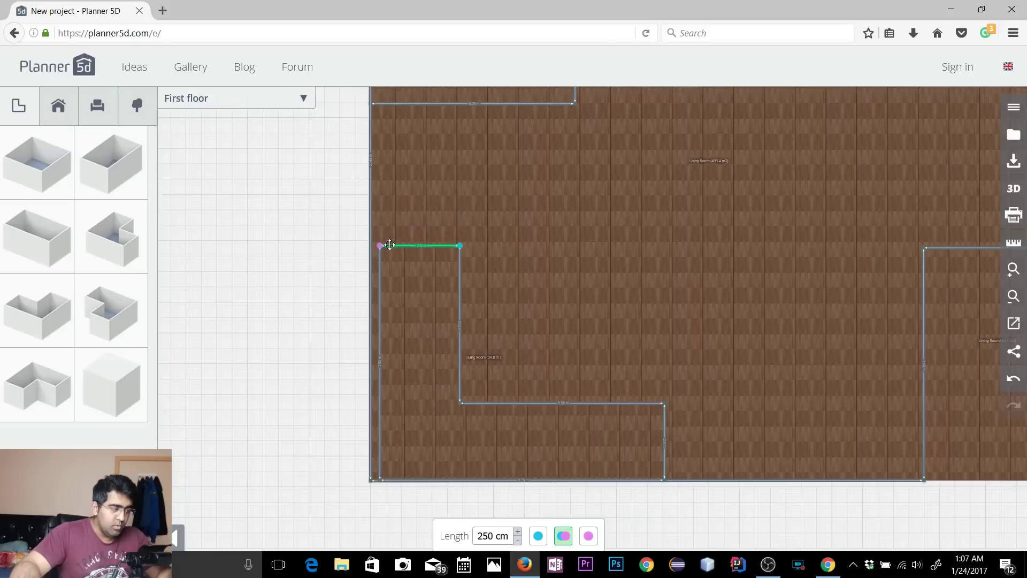
drag(379, 311, 369, 310)
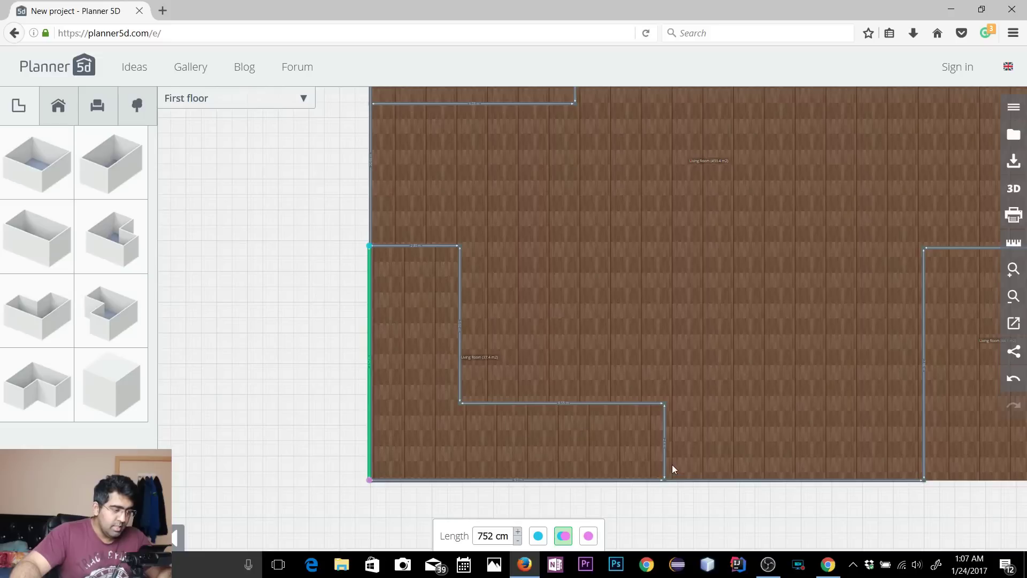
Step: Reshape the L-shaped room by raising its inner horizontal wall and top wall and moving its right-hand walls outward, with the outermost wall about 536 cm long
click(576, 427)
drag(498, 402, 521, 299)
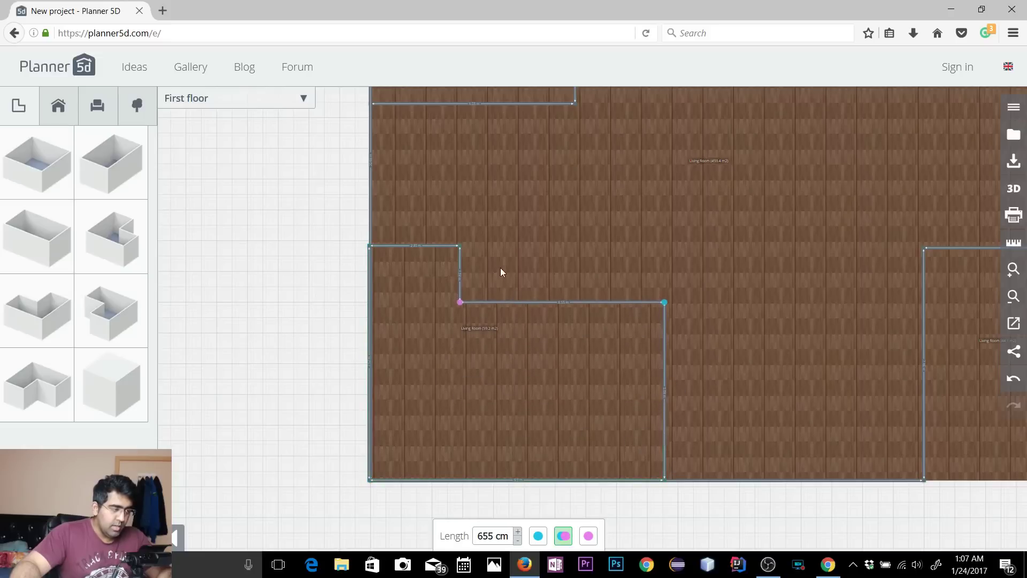
drag(460, 274, 532, 311)
drag(464, 244, 462, 177)
drag(506, 256, 588, 254)
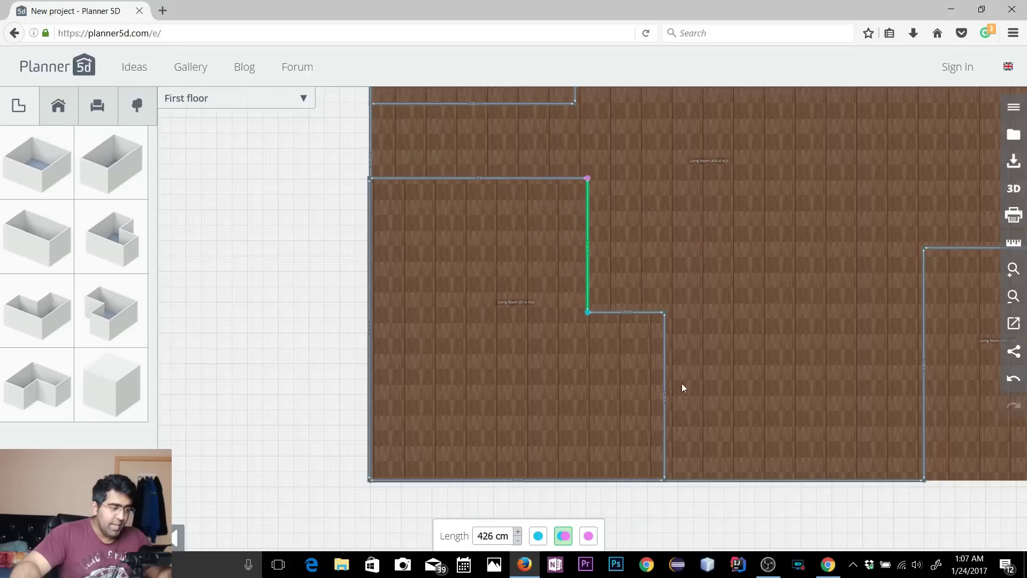
mouse_move(665, 383)
mouse_down()
mouse_move(702, 383)
mouse_move(674, 385)
mouse_up()
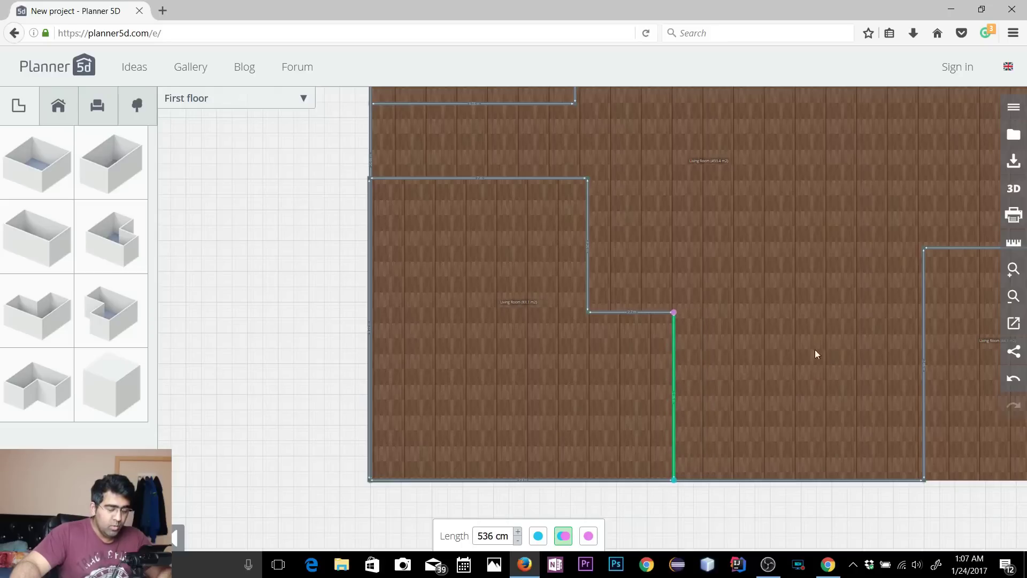
Step: Split the large living room's 1789 cm lower outer wall between the L-shaped room and the lower-right corner room
drag(750, 369, 560, 209)
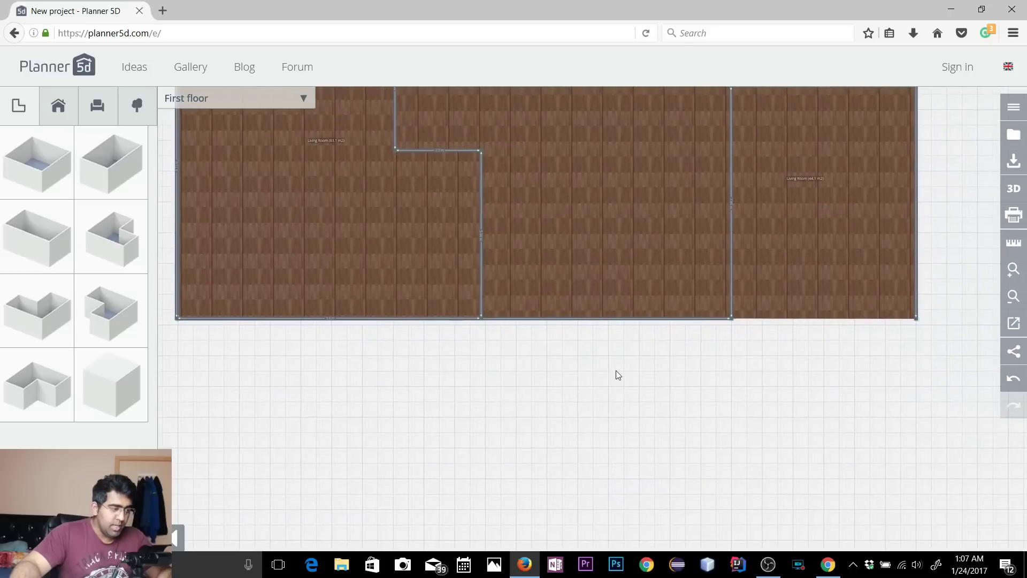
click(619, 323)
scroll(619, 371, up, 3)
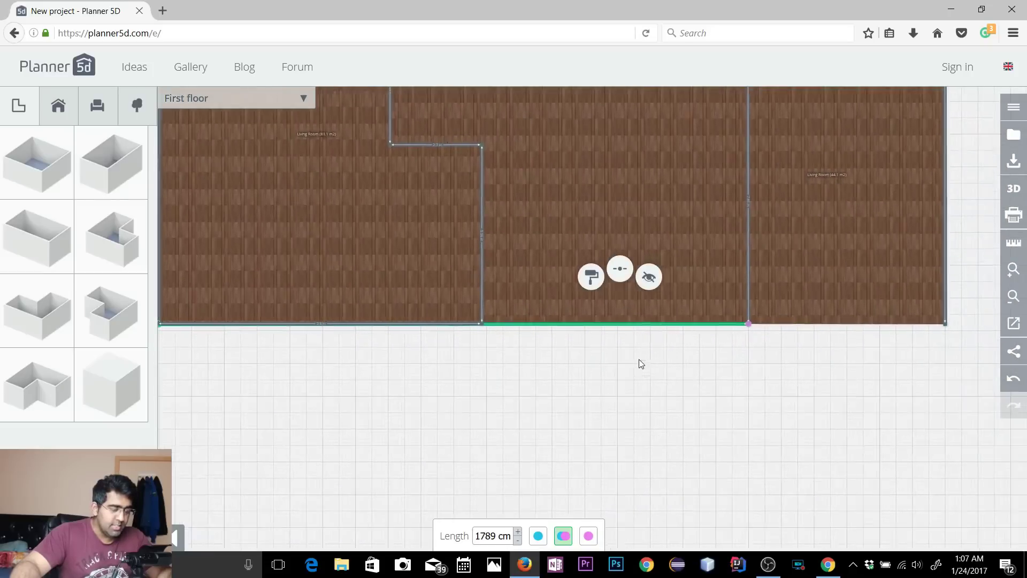
scroll(604, 369, up, 1)
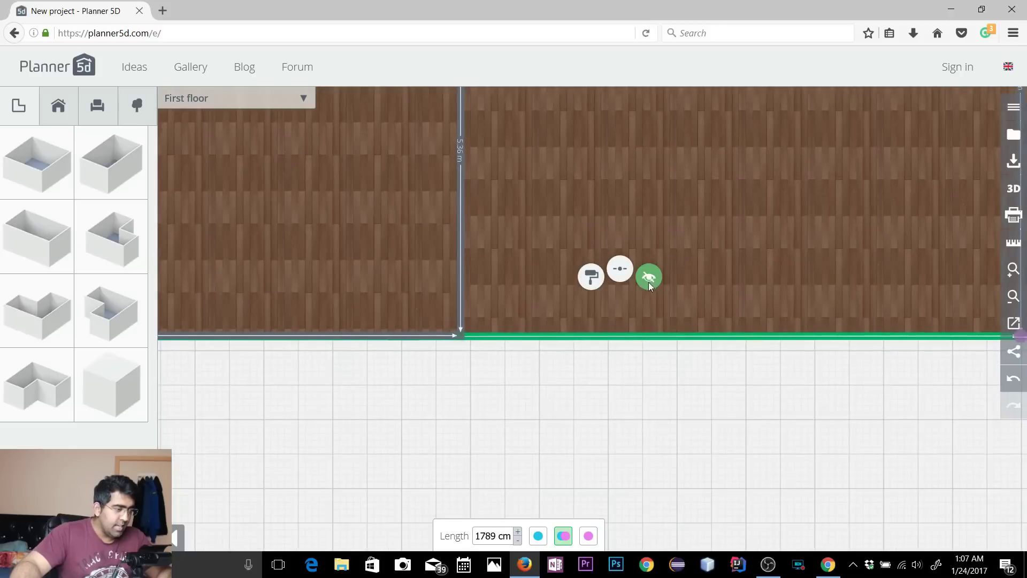
click(620, 274)
Step: Hide the L-shaped room's 980 cm bottom wall that overlaps the outer wall
click(400, 345)
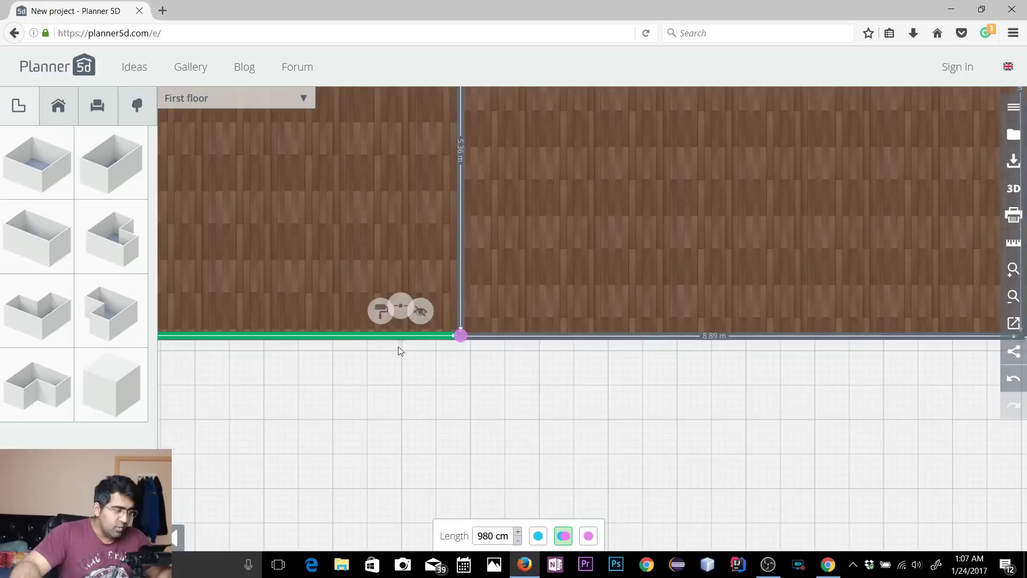
click(415, 363)
click(425, 337)
click(454, 293)
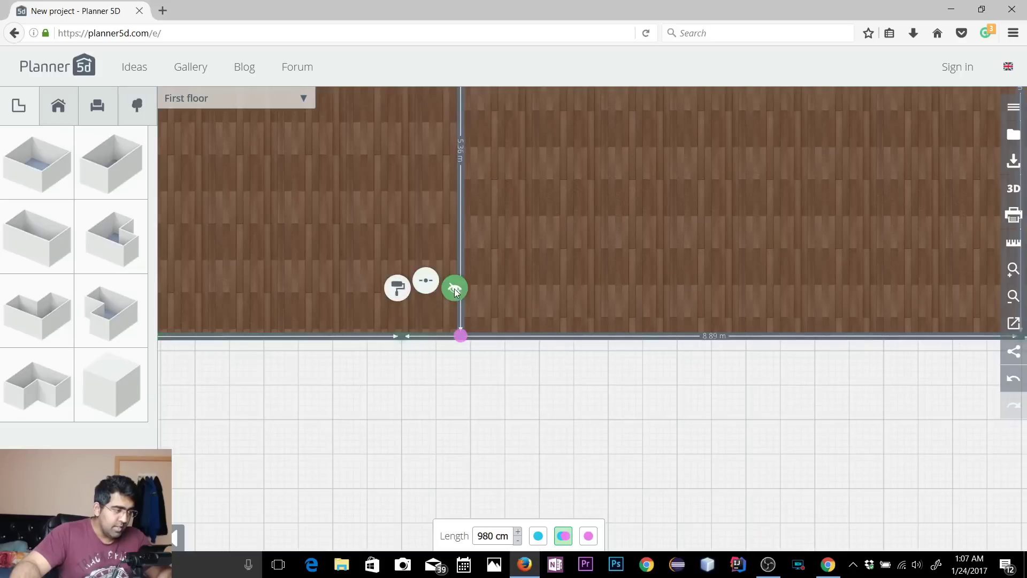
Step: Try to shift the outer wall's split point toward the L-shaped room's lower-right corner
click(397, 372)
click(403, 338)
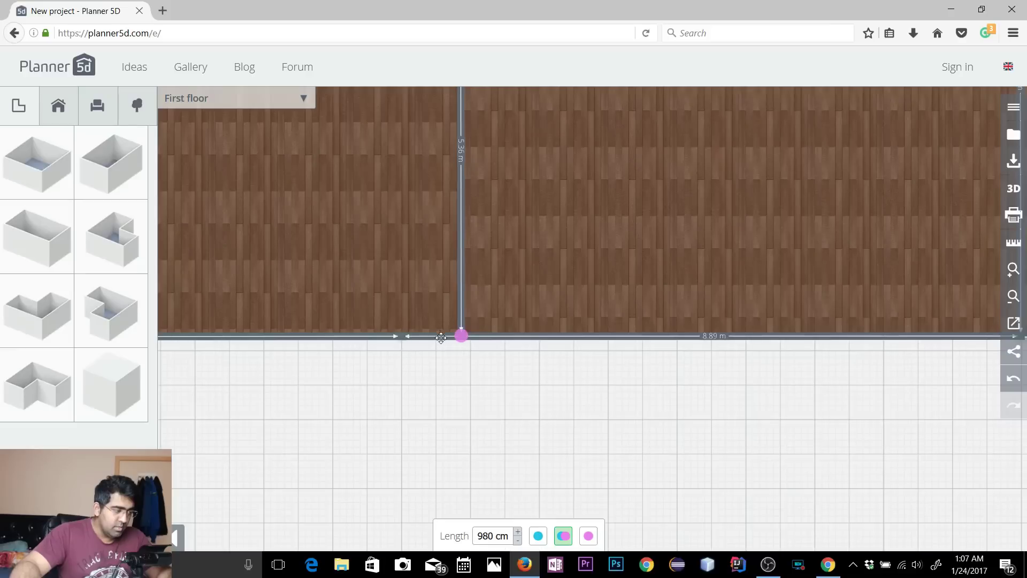
drag(460, 337, 460, 334)
drag(421, 368, 420, 365)
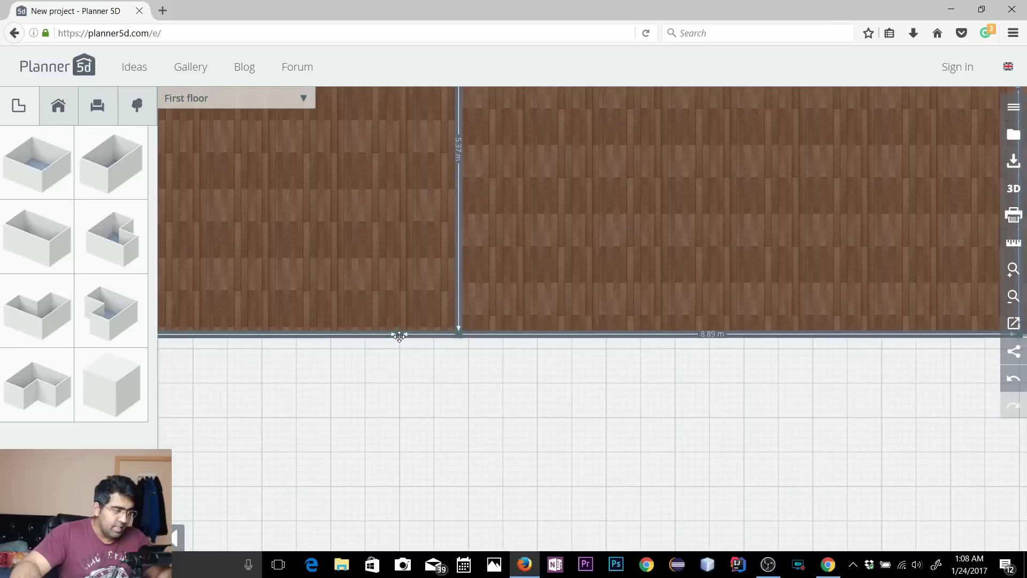
click(400, 337)
click(397, 334)
click(547, 334)
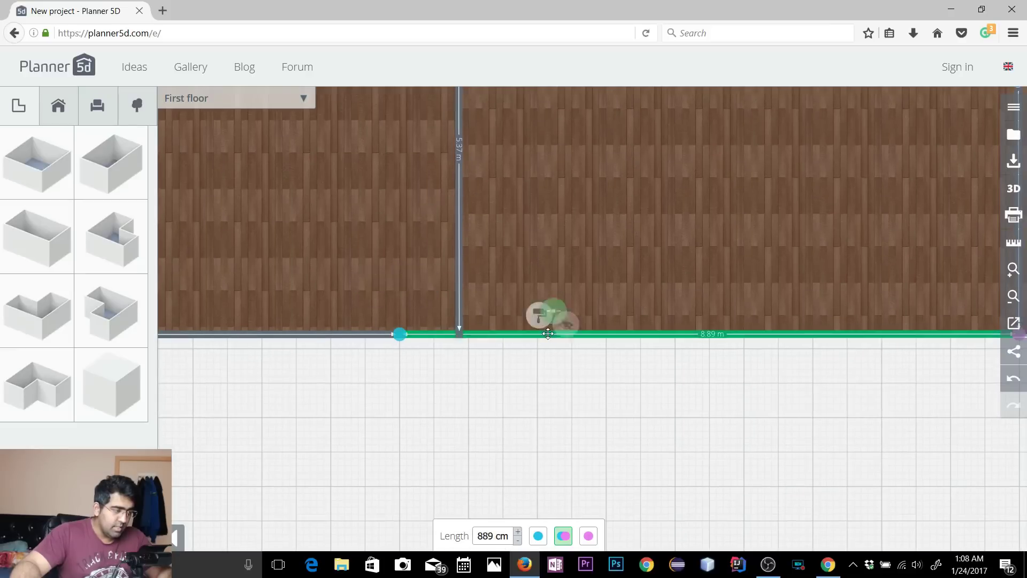
mouse_move(405, 334)
mouse_down()
mouse_move(482, 339)
mouse_move(393, 331)
mouse_move(405, 335)
mouse_up()
click(423, 379)
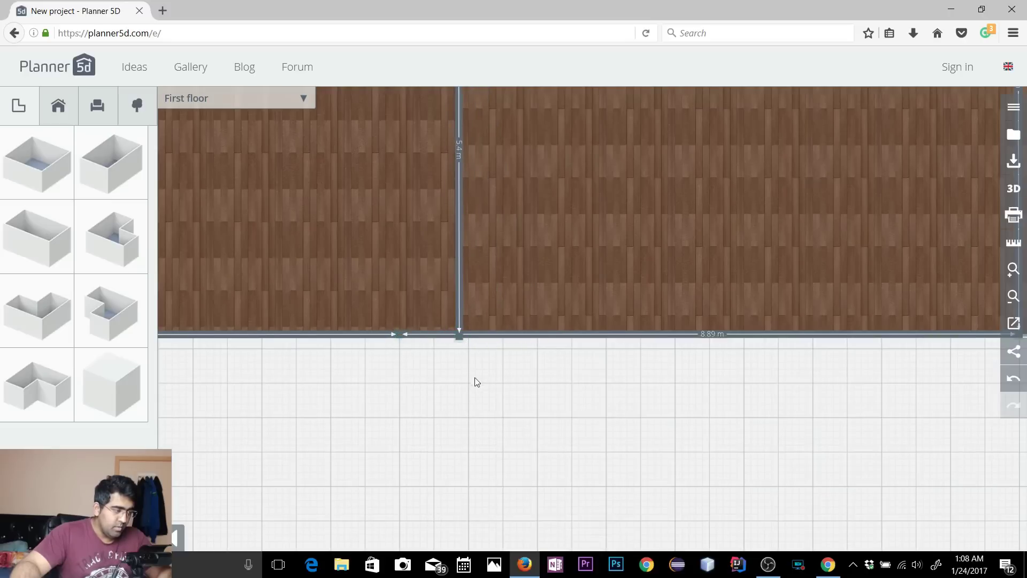
Step: Move the outer wall's split point onto the L-shaped room's lower-right corner, making the segment beside it 803 cm long
scroll(452, 373, up, 5)
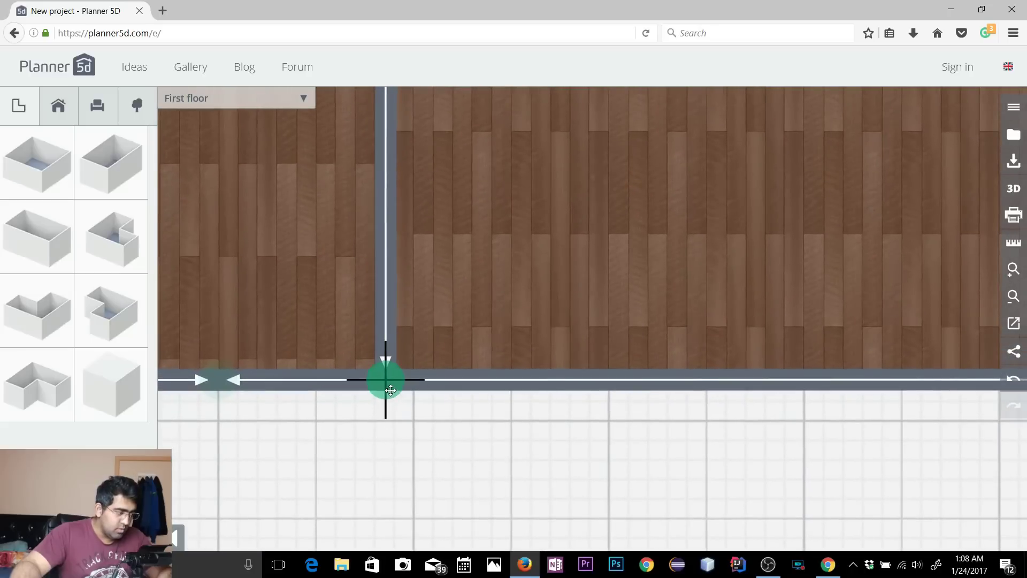
click(222, 386)
click(297, 421)
click(312, 384)
click(322, 416)
click(618, 285)
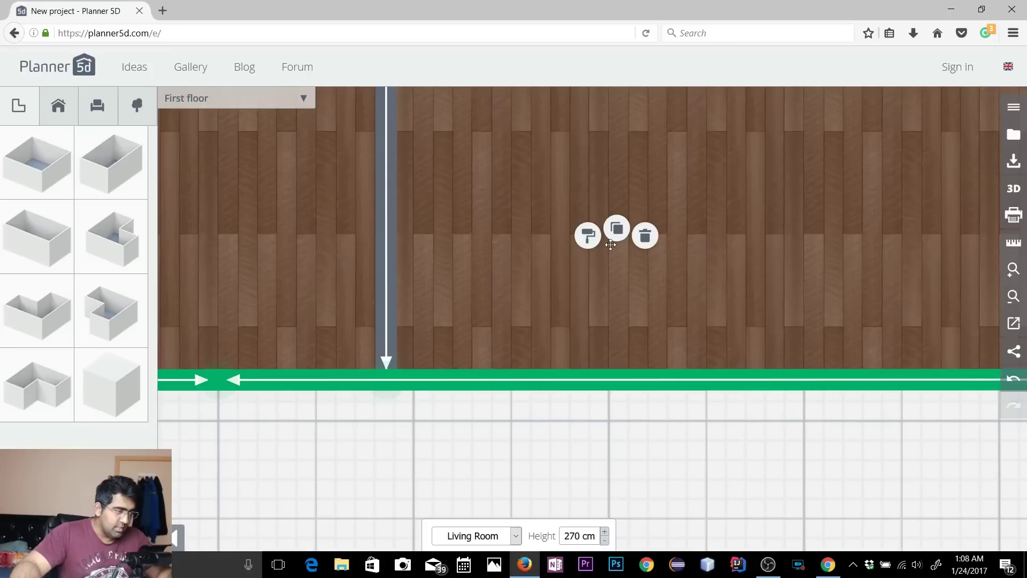
click(518, 384)
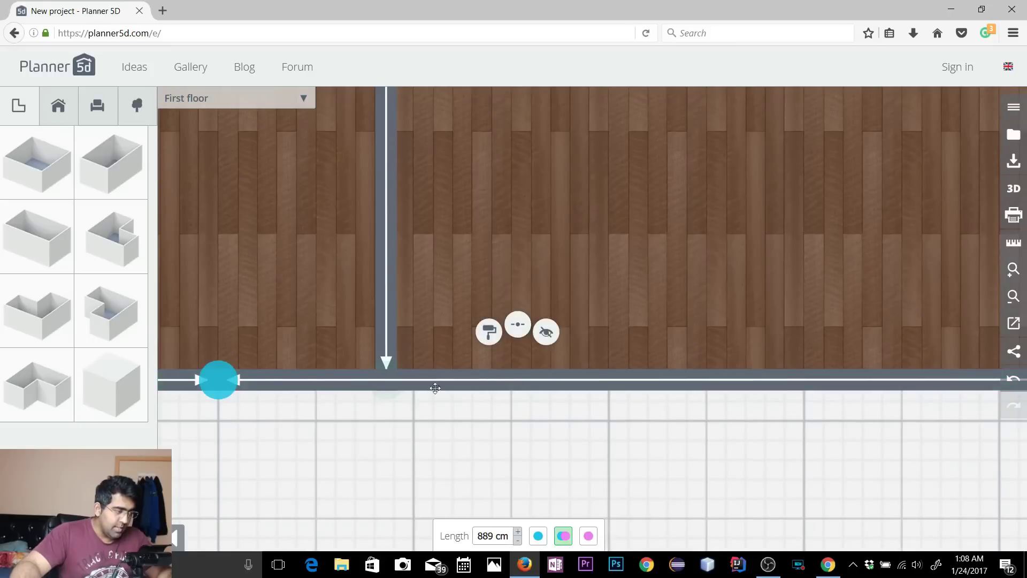
drag(219, 380, 387, 379)
click(683, 387)
Step: Split the 803 cm outer wall segment at its middle and pull the new point outward to form a triangular projection
scroll(639, 418, down, 2)
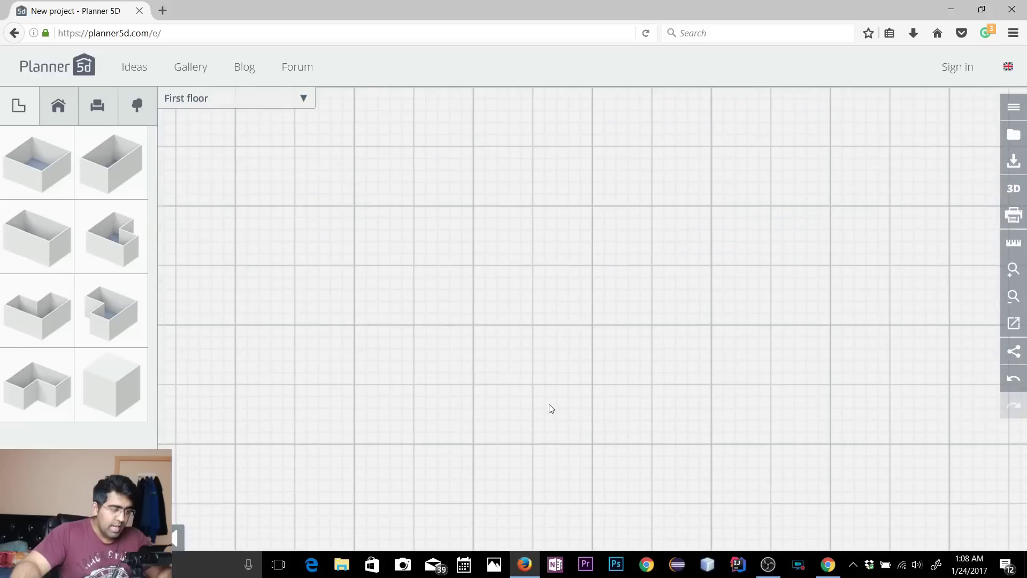
scroll(551, 405, down, 2)
drag(551, 406, 635, 354)
scroll(509, 355, down, 3)
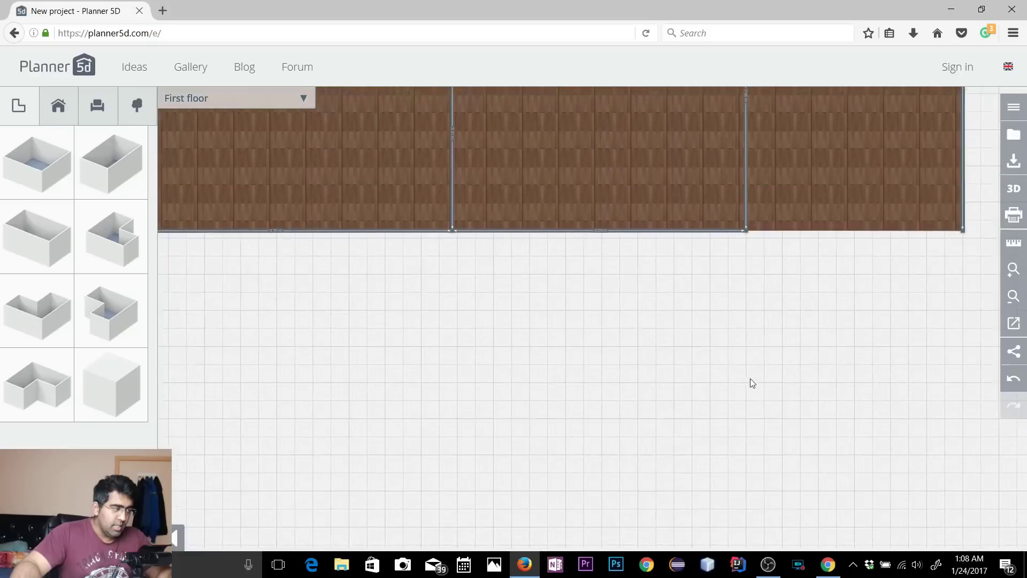
drag(748, 378, 770, 395)
scroll(599, 353, down, 2)
scroll(589, 205, up, 3)
drag(749, 284, 651, 351)
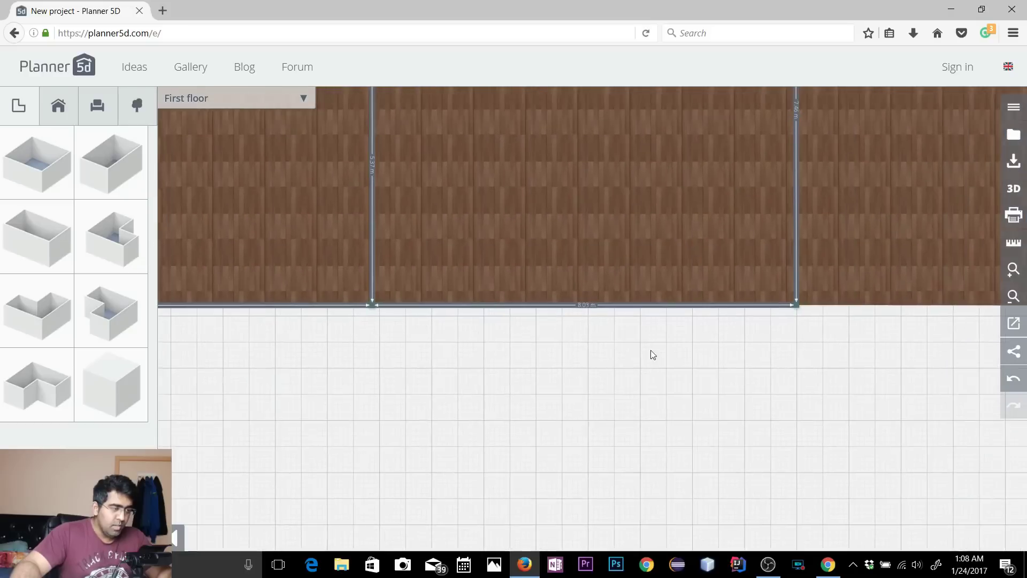
click(588, 305)
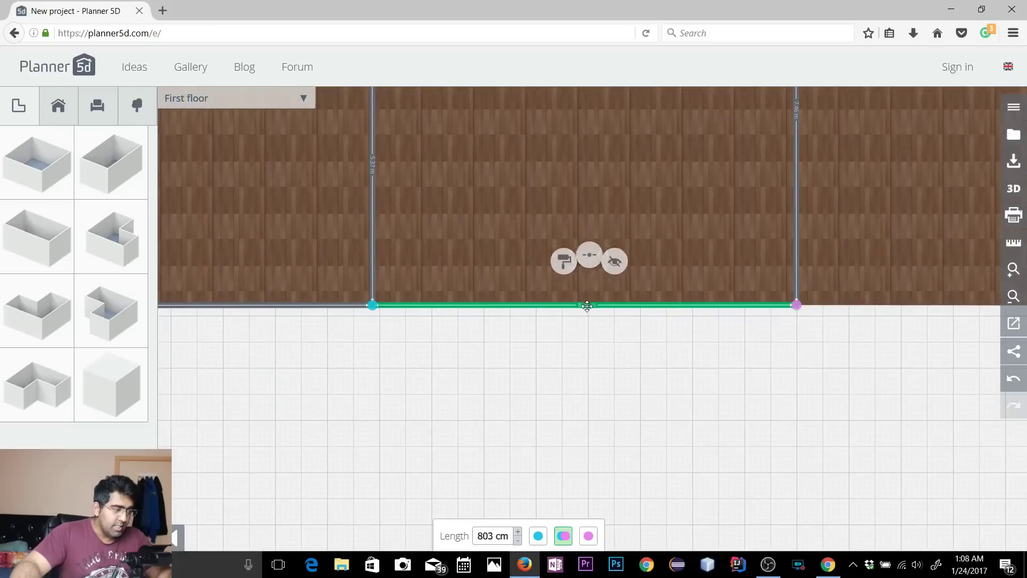
click(592, 269)
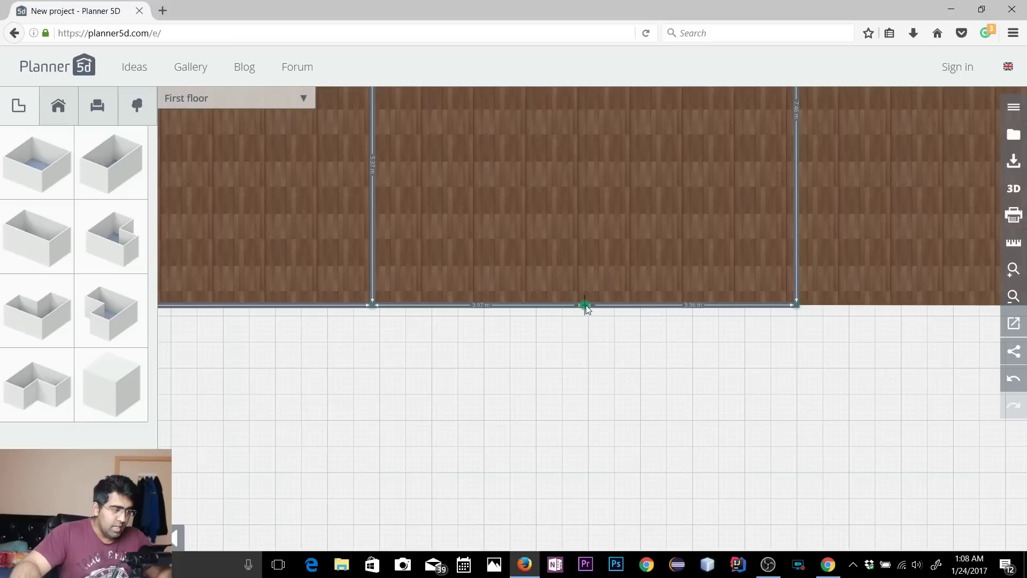
drag(582, 306, 583, 407)
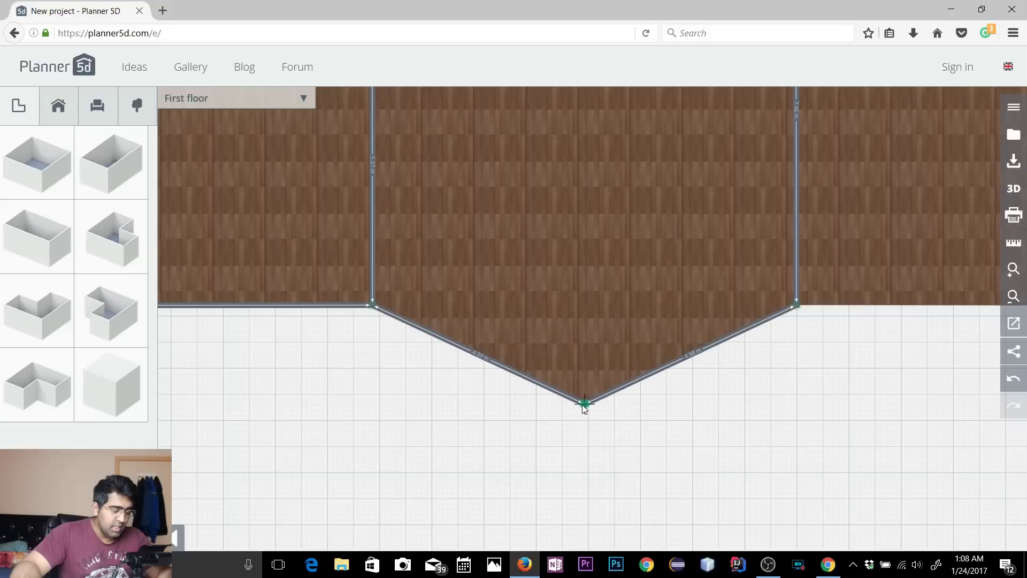
drag(584, 408, 586, 410)
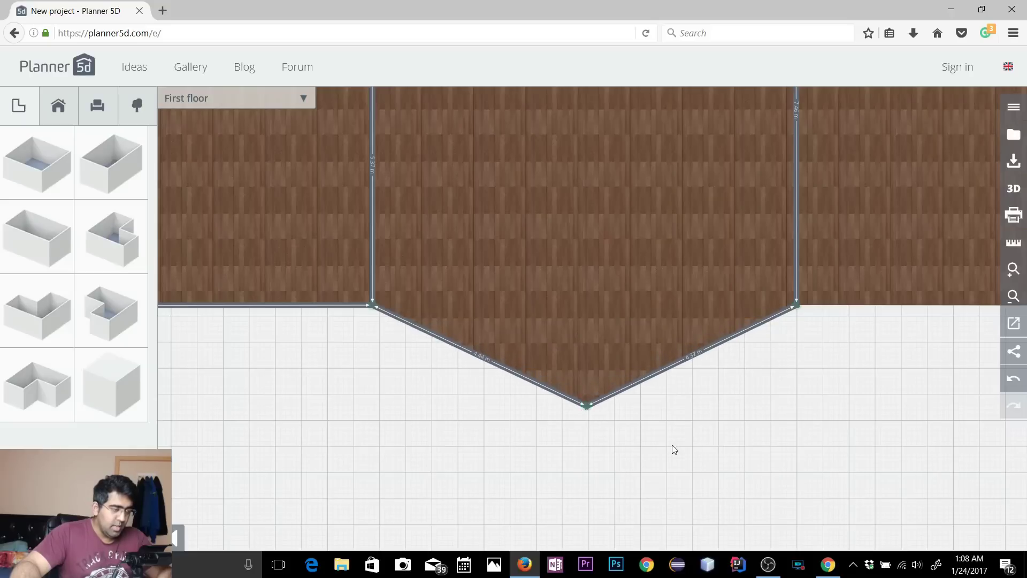
Step: Place a 500 cm square room in the space between the L-shaped room and the lower-right corner room
scroll(744, 438, down, 4)
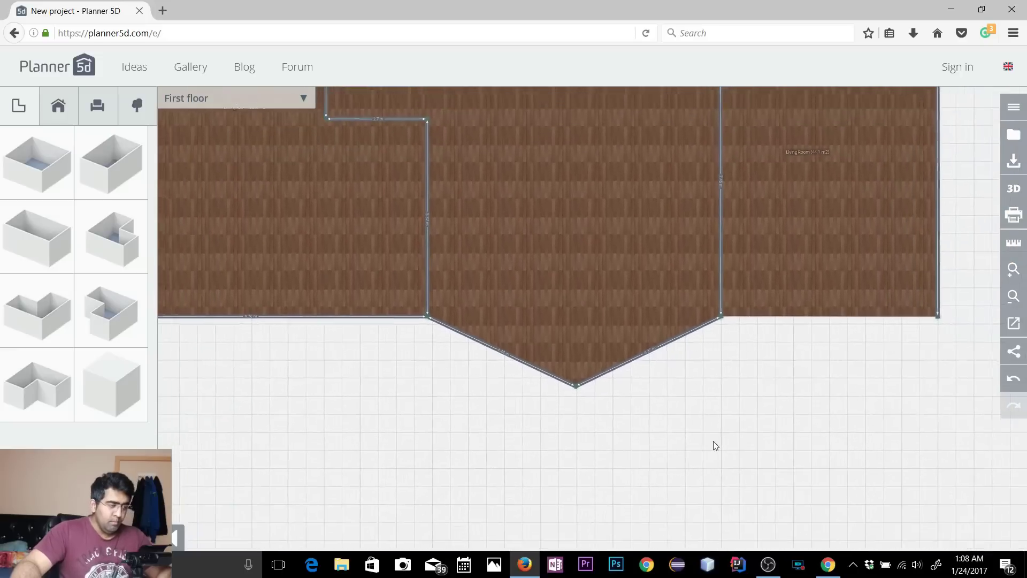
scroll(704, 455, down, 4)
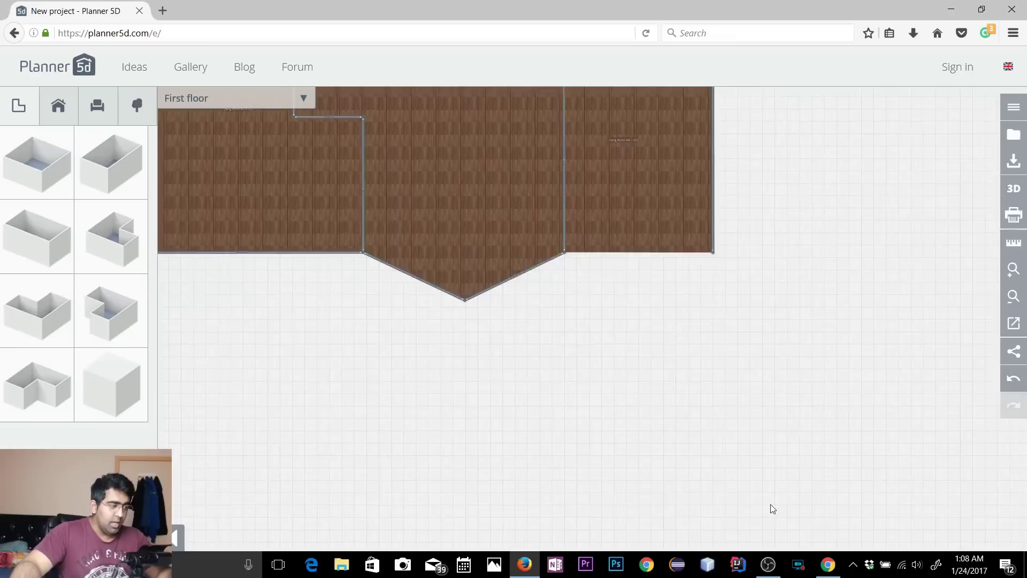
drag(547, 261, 754, 549)
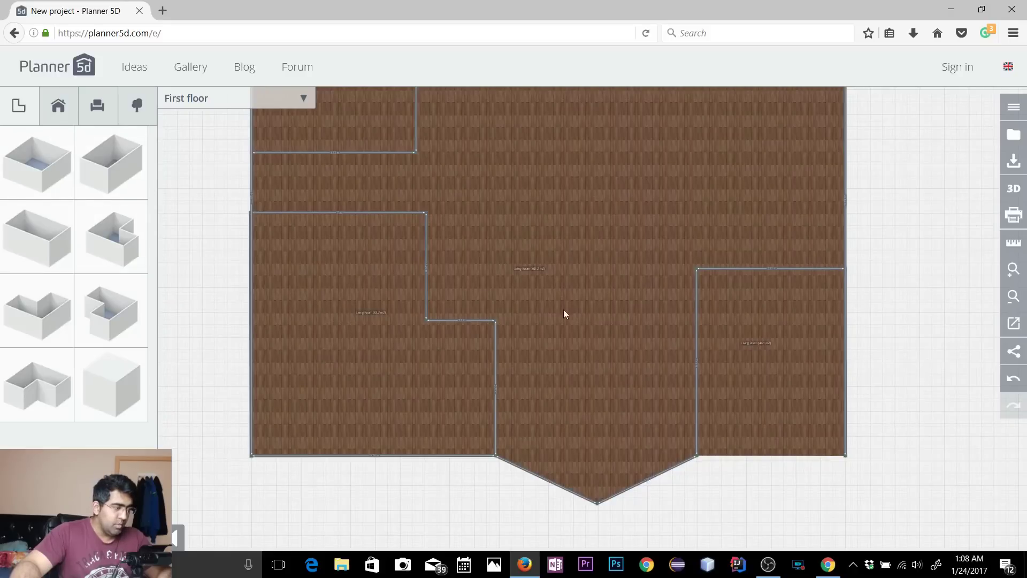
drag(42, 172, 566, 296)
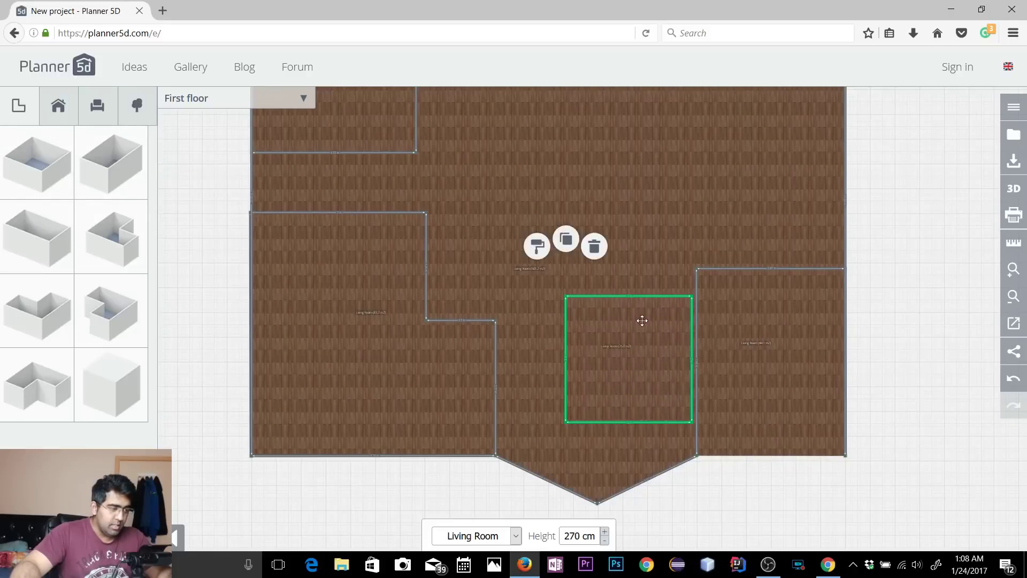
Step: Snap the square room to the corner room's upper-left corner and widen it to 805 cm, up to the L-shaped room
drag(650, 325, 646, 297)
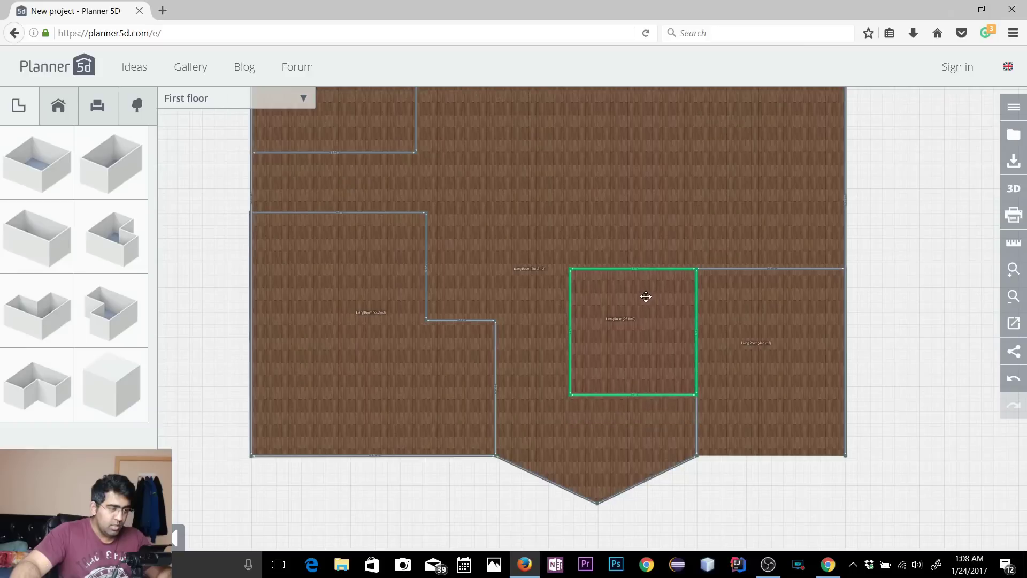
click(629, 394)
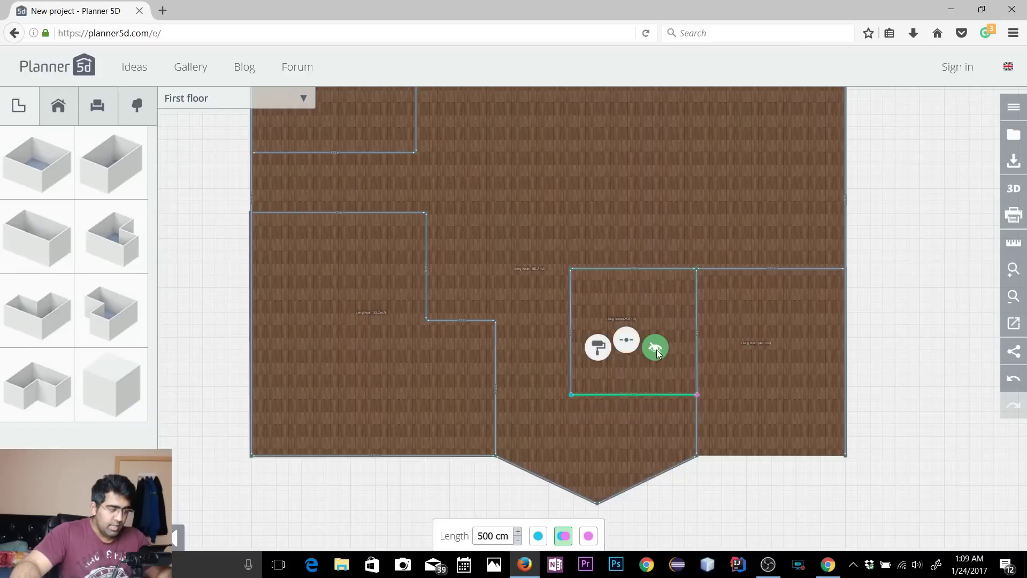
click(572, 359)
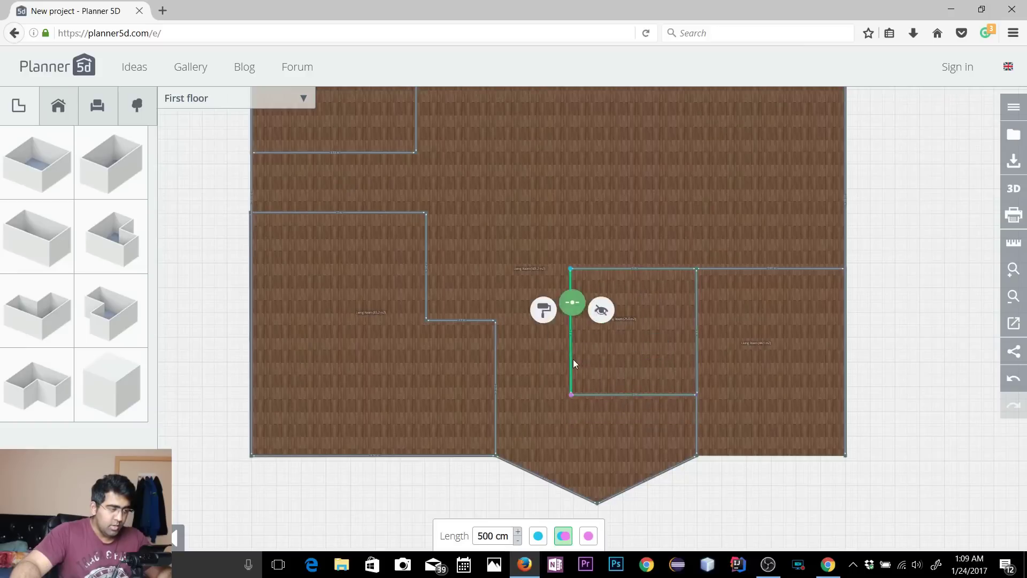
drag(573, 359, 498, 358)
Step: Hide the bottom wall and the 500 cm left wall of the new central room
click(581, 395)
click(596, 395)
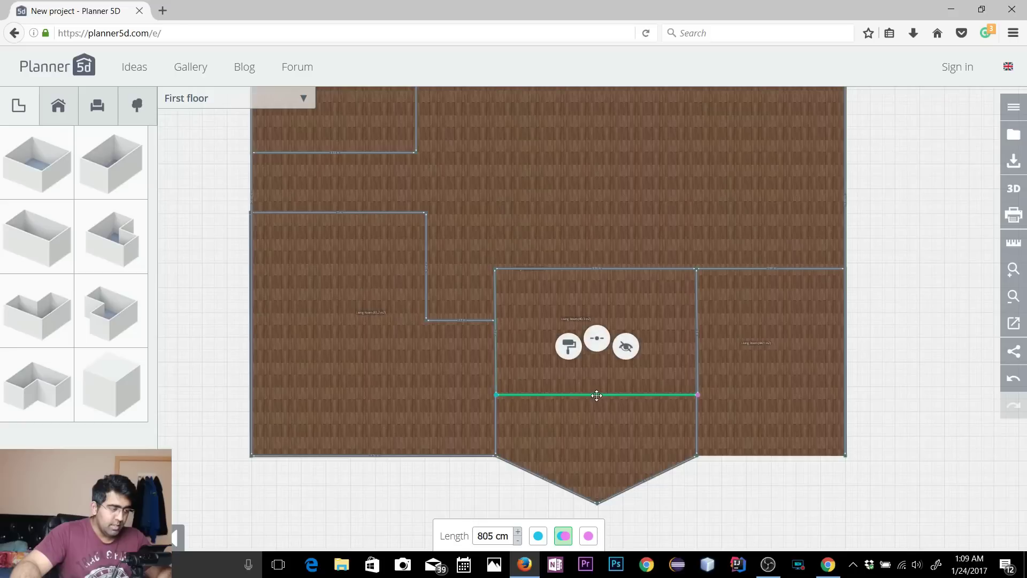
click(632, 356)
click(481, 454)
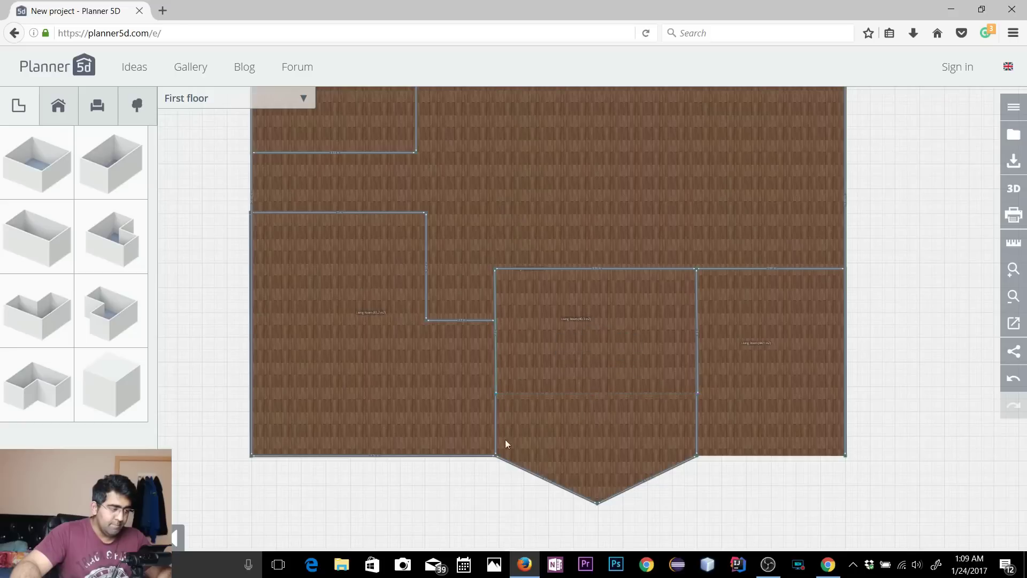
scroll(517, 419, up, 4)
click(486, 304)
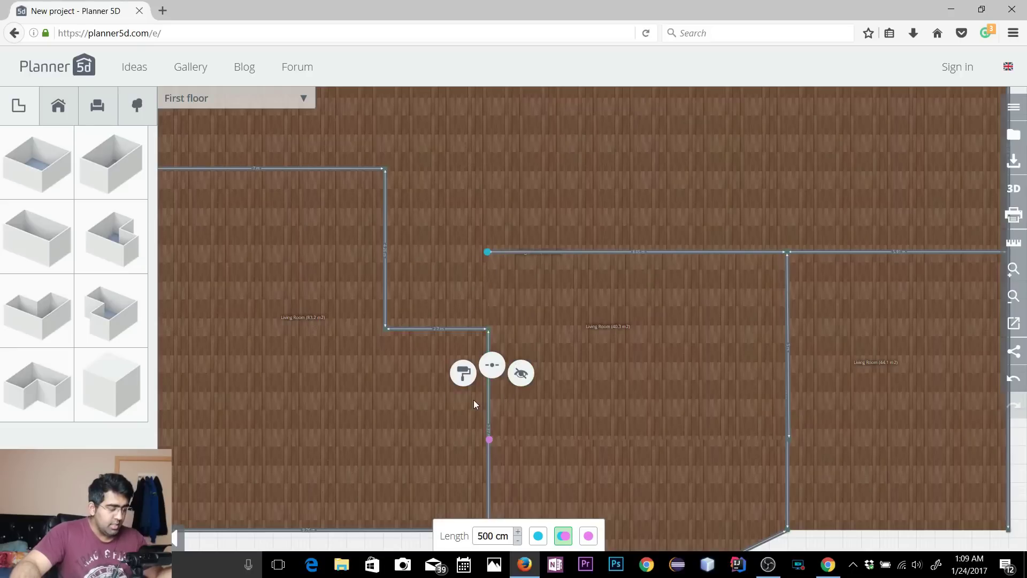
Step: Undo the widening and the repositioning of the central room
key(ctrl+z)
click(544, 314)
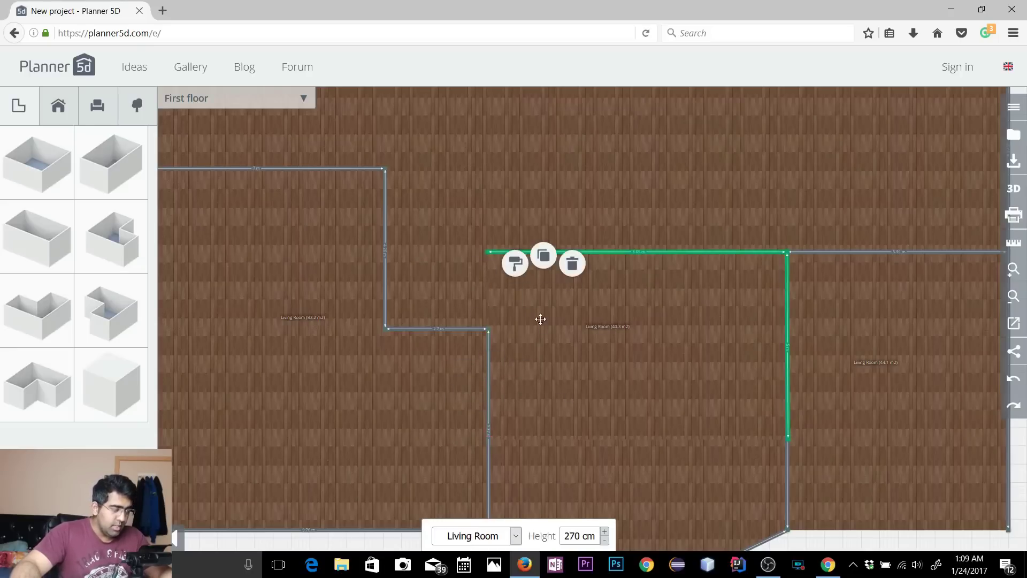
click(1016, 385)
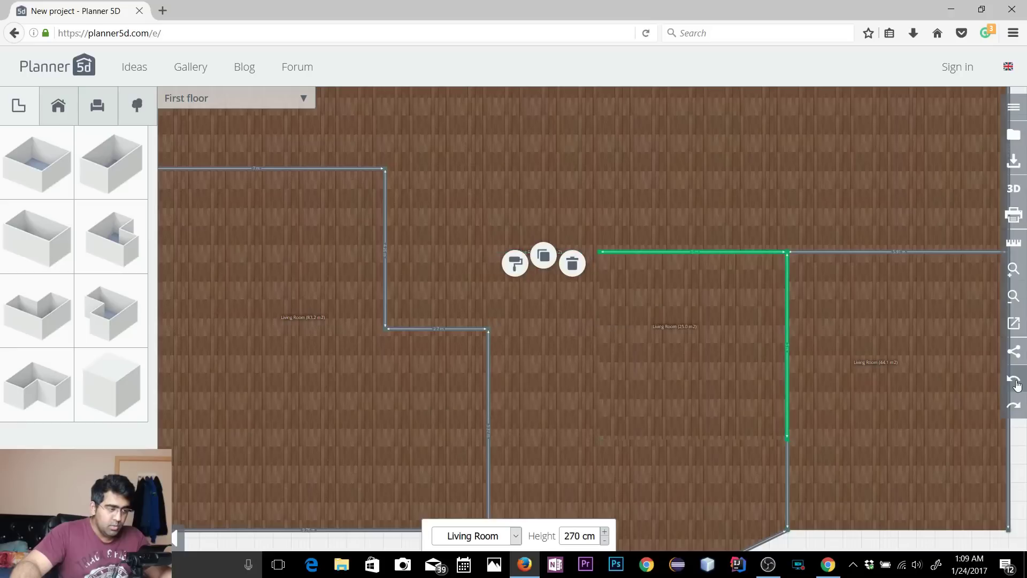
click(1016, 385)
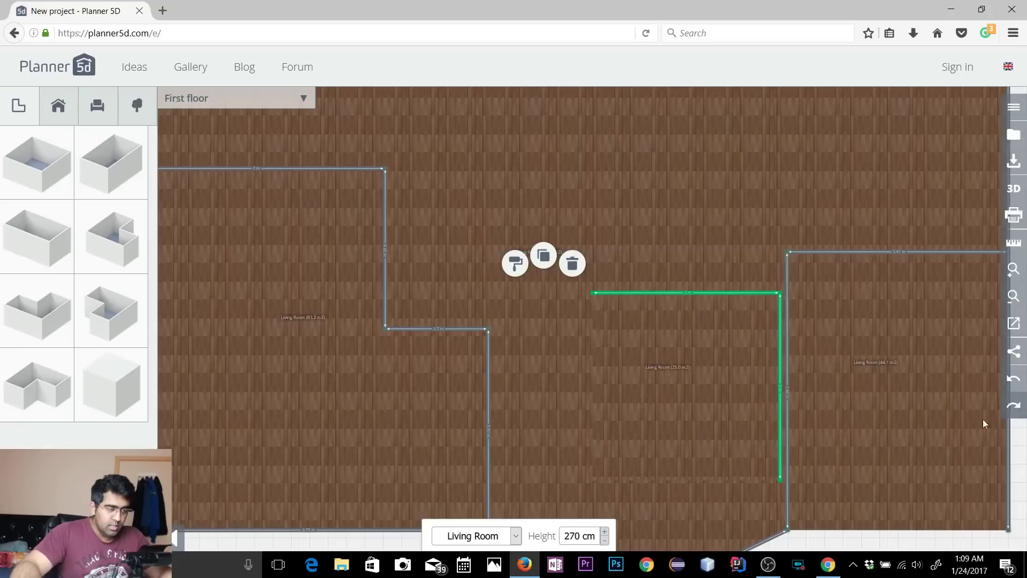
click(663, 364)
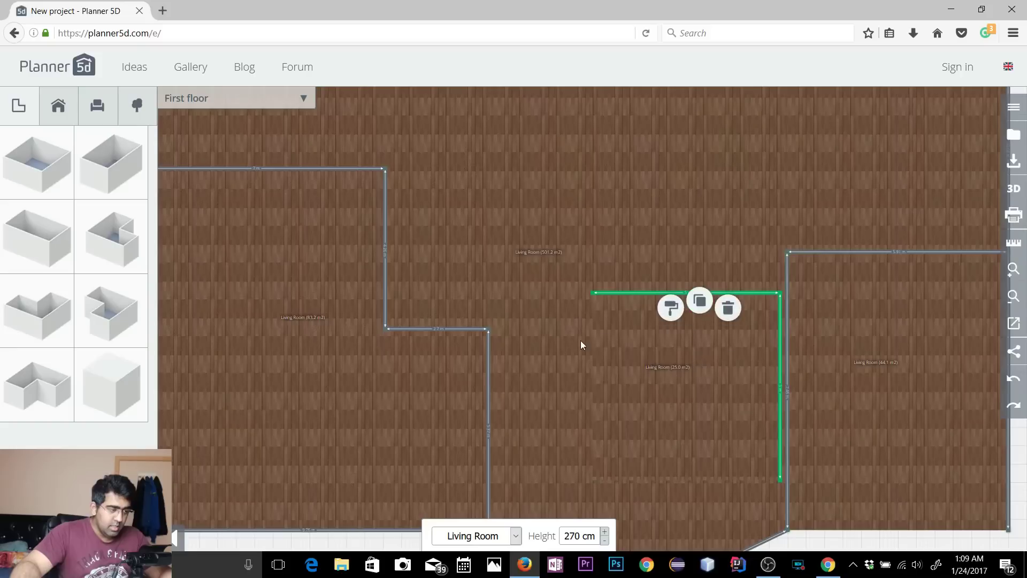
click(598, 335)
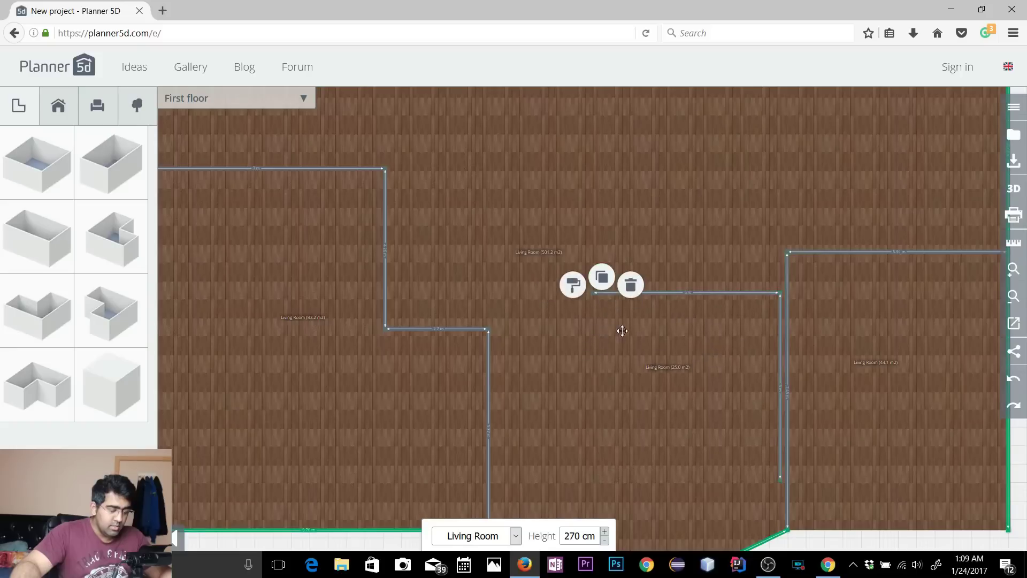
click(714, 293)
click(712, 335)
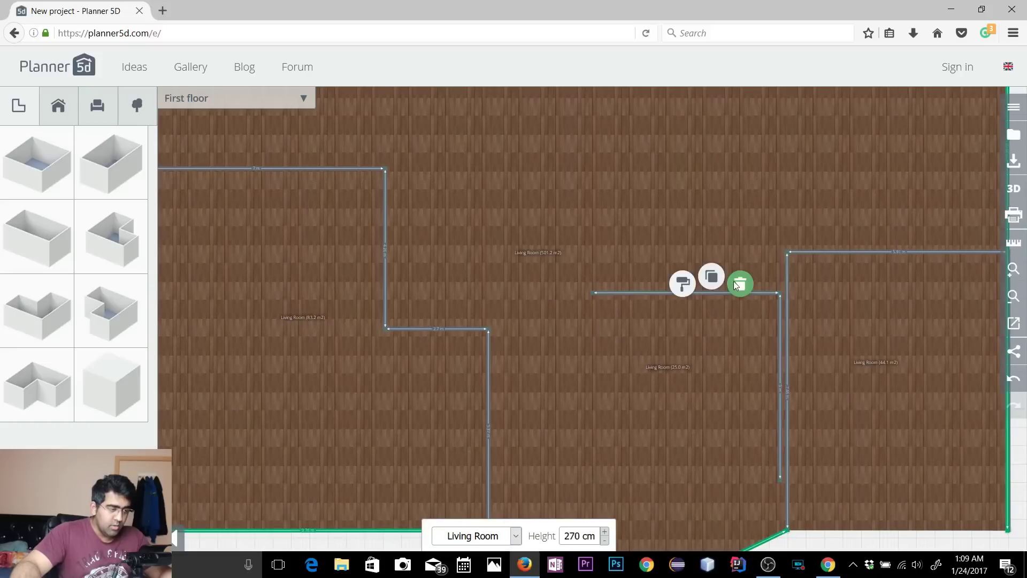
click(738, 284)
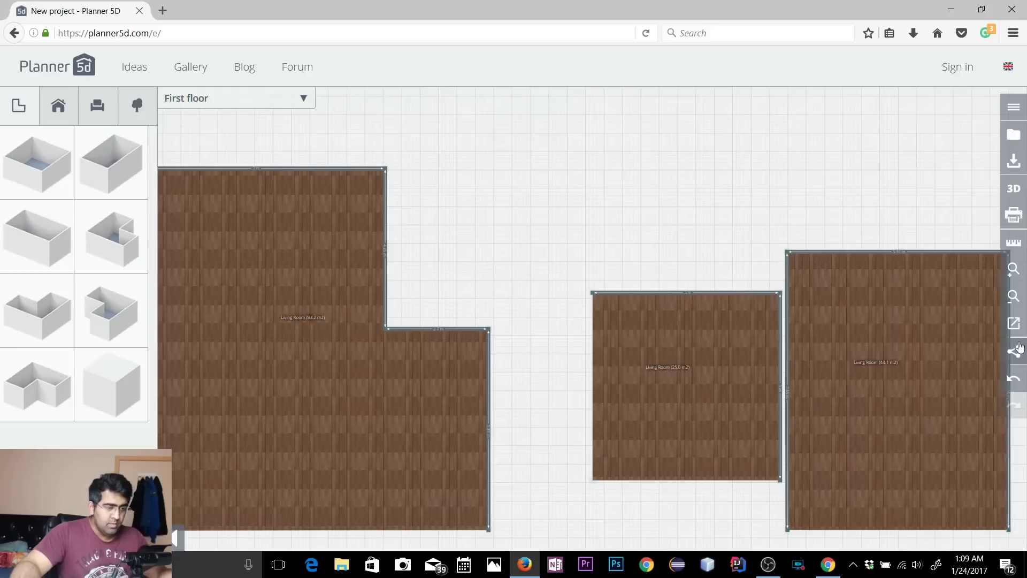
click(1013, 382)
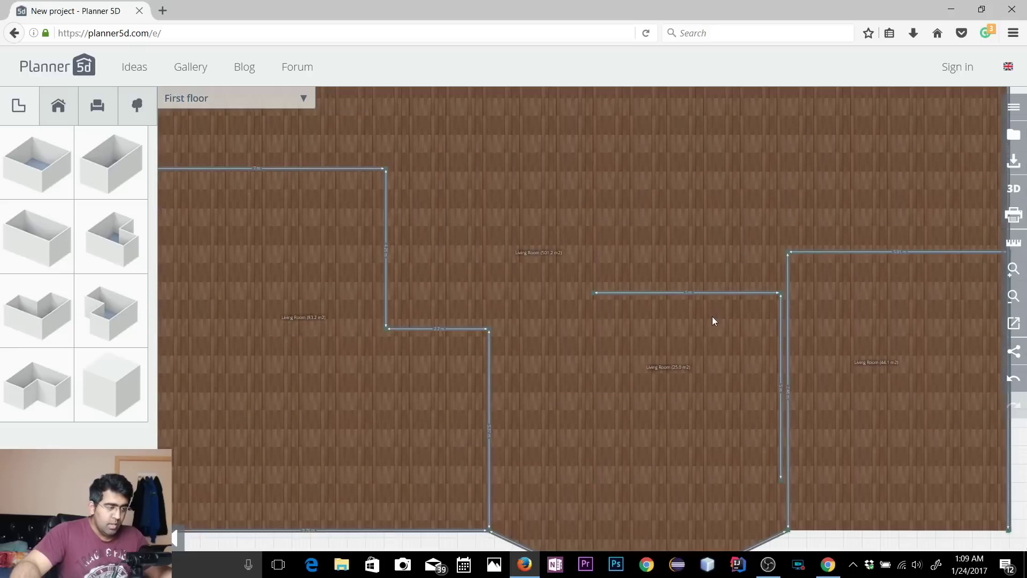
Step: Hide the remaining right and top walls of the square central room
click(749, 293)
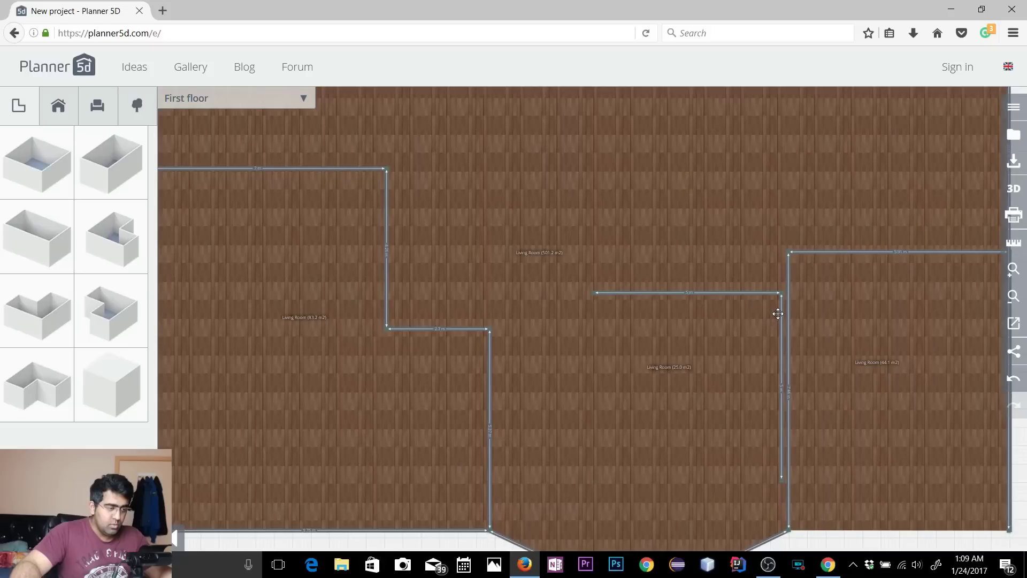
click(782, 323)
key(Delete)
click(758, 293)
key(Delete)
Step: Place a new 500 cm square room between the L-shaped room and the corner room, snapped to the corner room's lower-left corner
scroll(694, 331, down, 3)
drag(694, 332, 871, 376)
scroll(699, 248, up, 5)
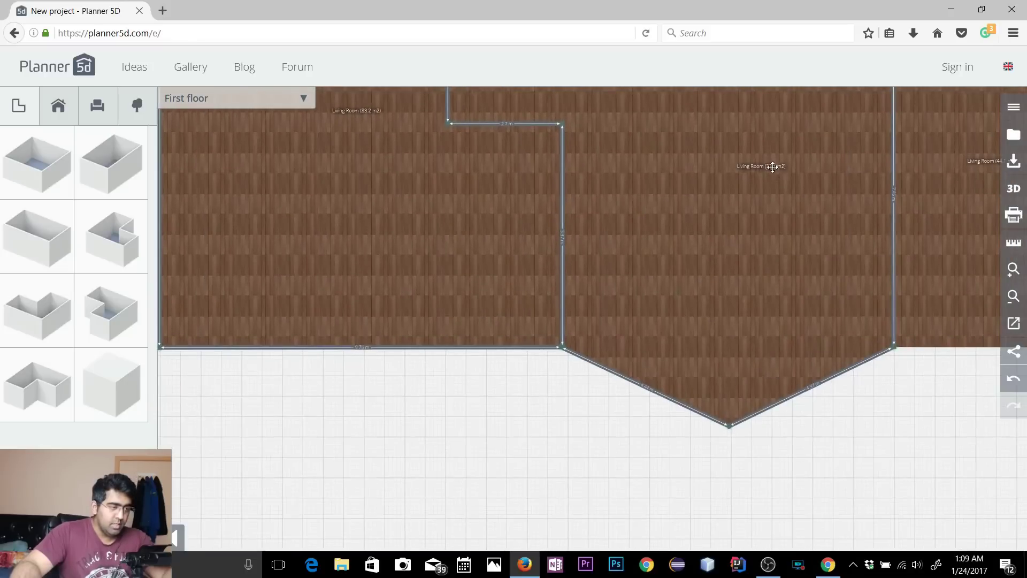
drag(407, 420, 326, 502)
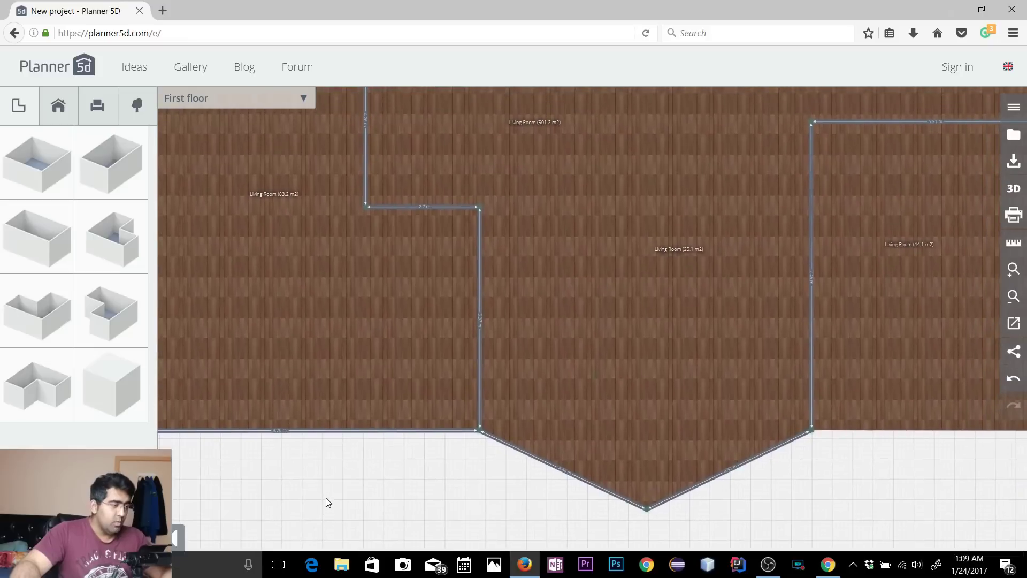
drag(42, 171, 589, 203)
drag(783, 300, 780, 317)
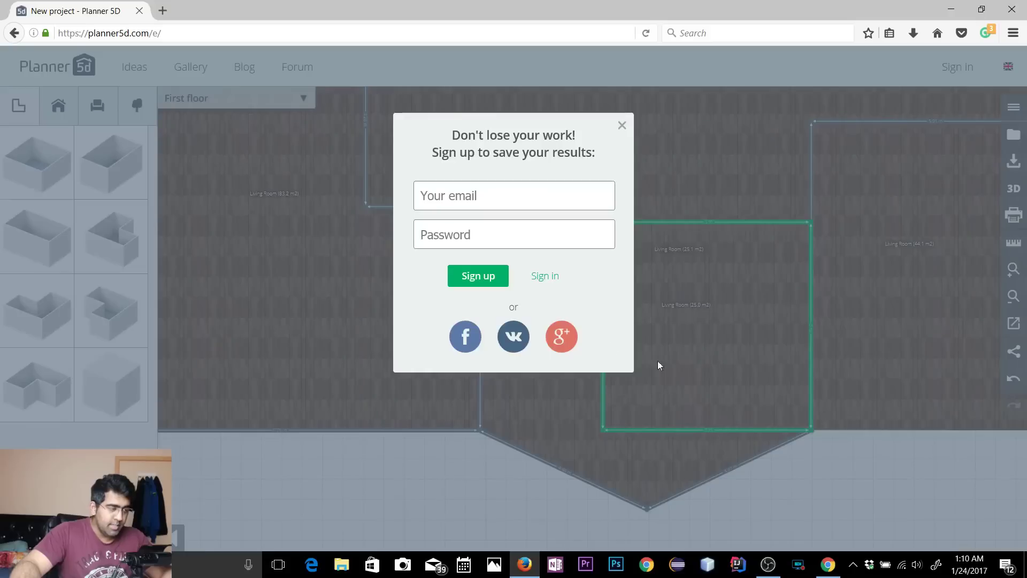
click(621, 125)
Step: Widen the new central room to 803 cm, up to the L-shaped room, and hide its overlapping left wall
click(602, 293)
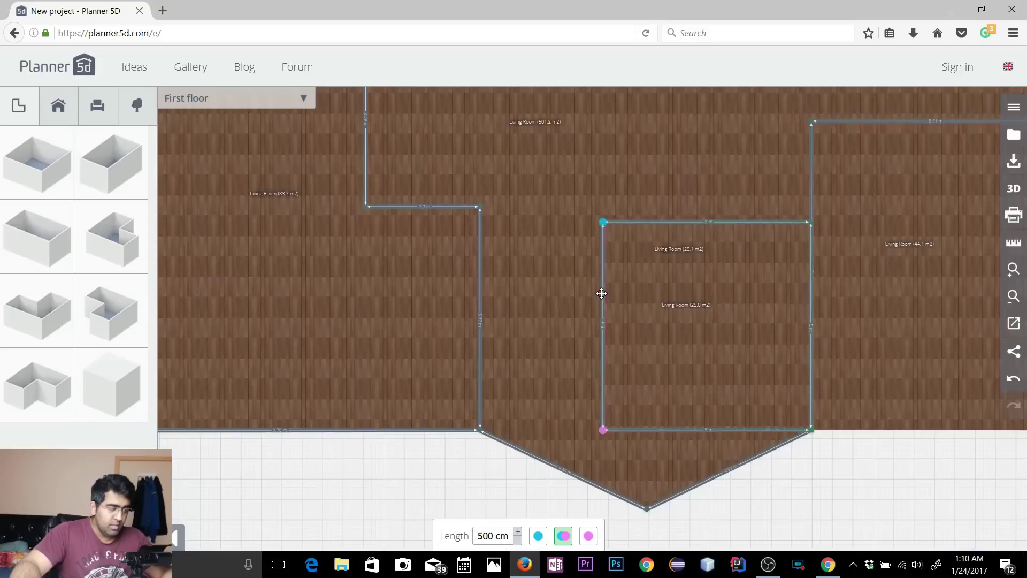
drag(603, 293, 479, 299)
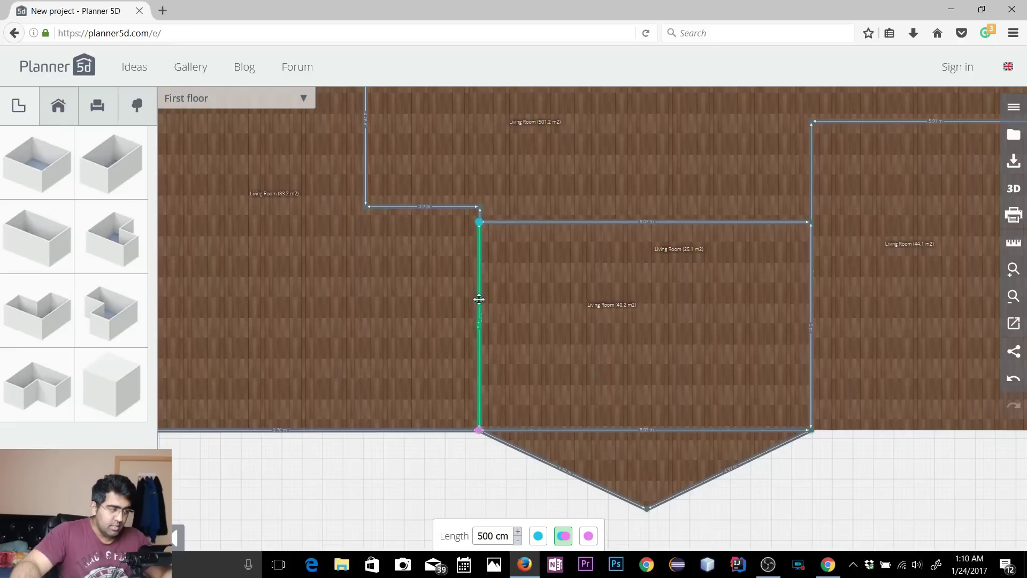
scroll(483, 348, up, 3)
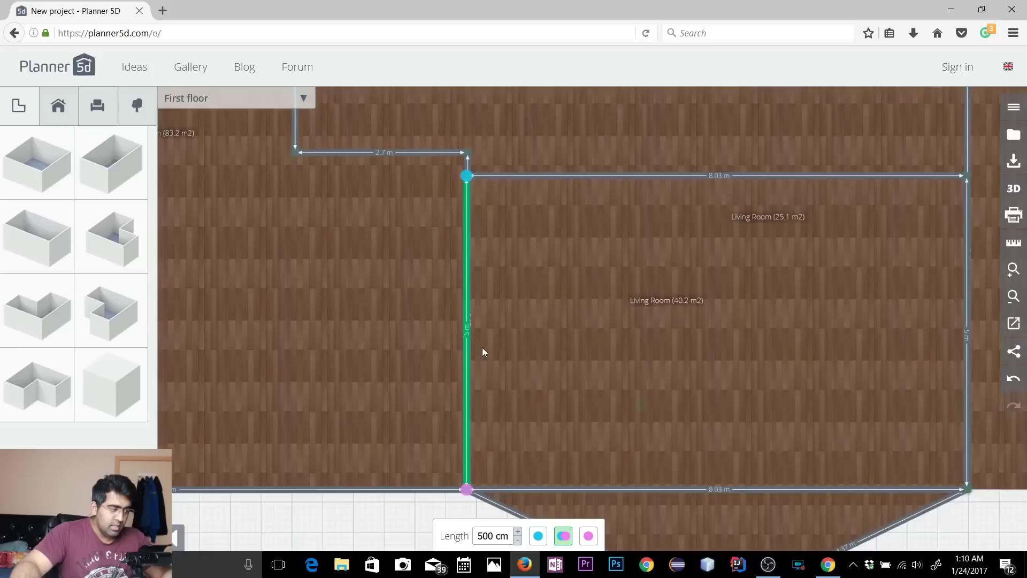
click(468, 312)
click(502, 271)
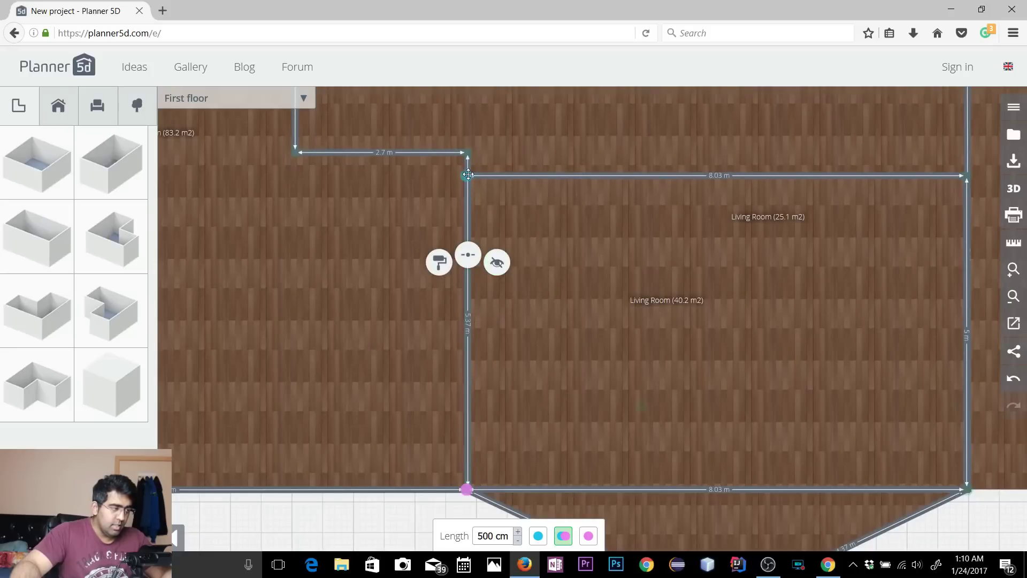
Step: Extend the central room upward to a depth of 5.36 m, aligning its top wall with the L-shaped room's 2.7 m wall
scroll(687, 296, down, 4)
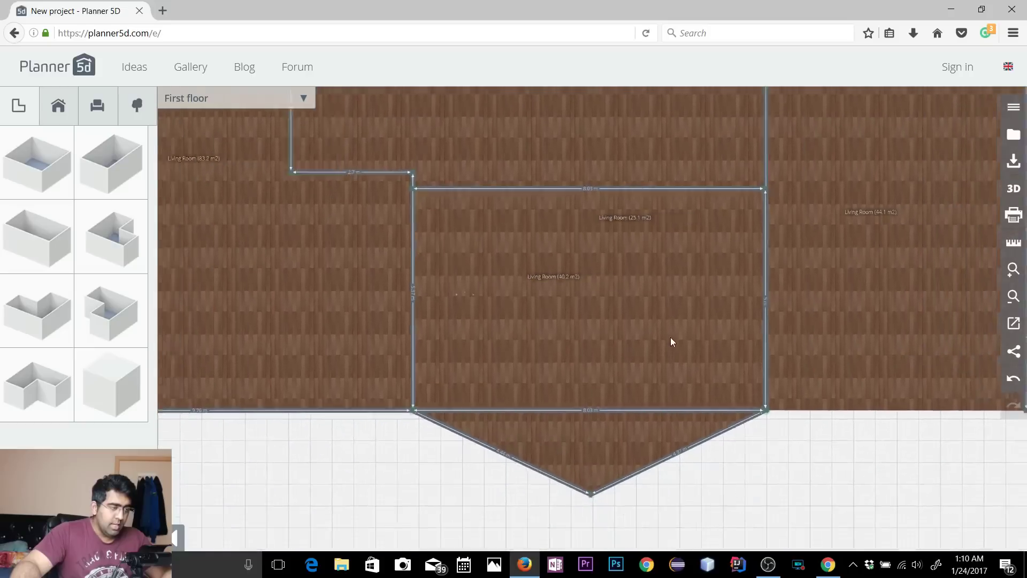
scroll(562, 326, up, 4)
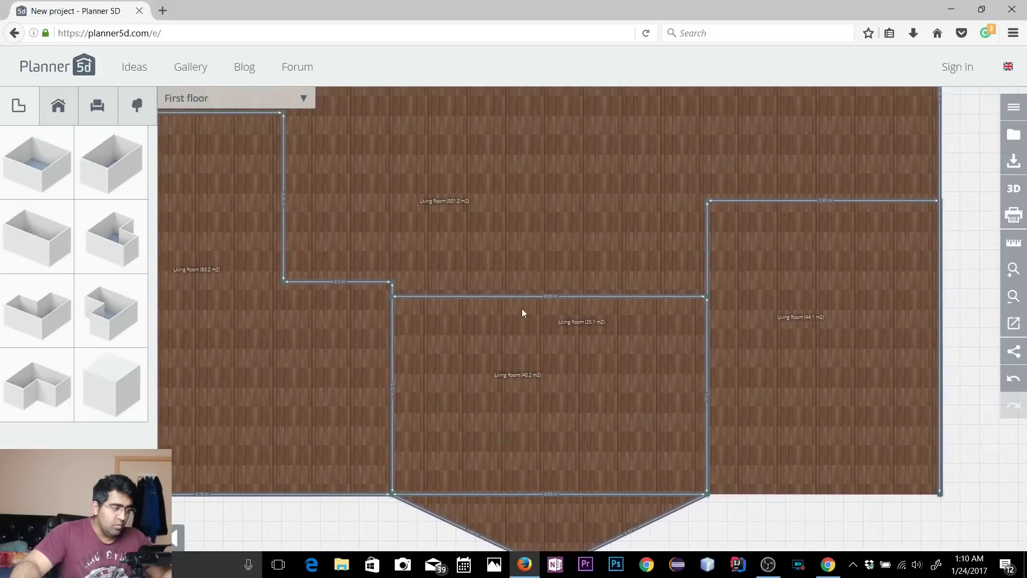
click(531, 296)
mouse_move(558, 295)
mouse_down()
mouse_move(563, 208)
mouse_move(558, 279)
mouse_move(549, 280)
mouse_up()
scroll(396, 290, up, 6)
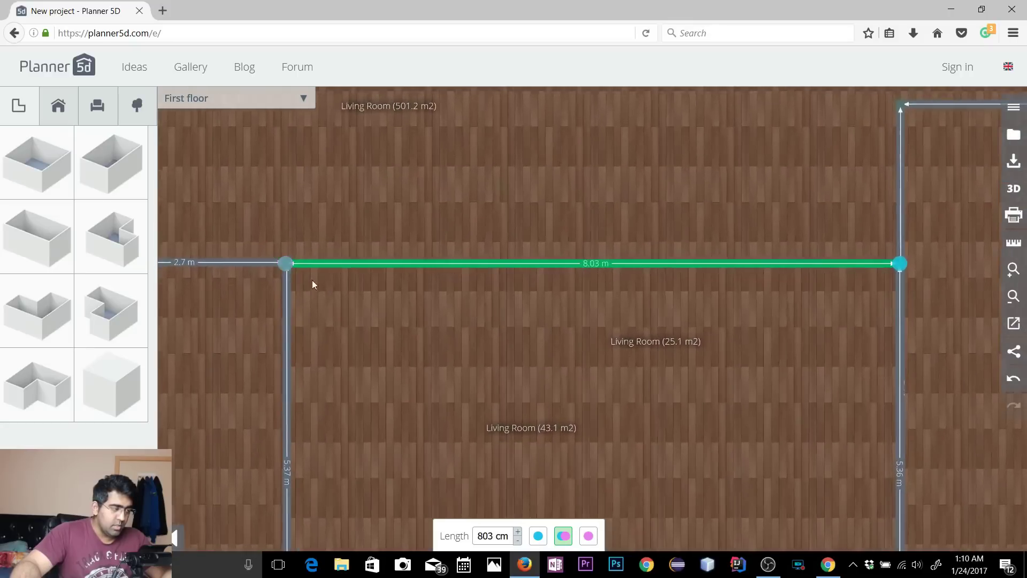
scroll(518, 333, down, 4)
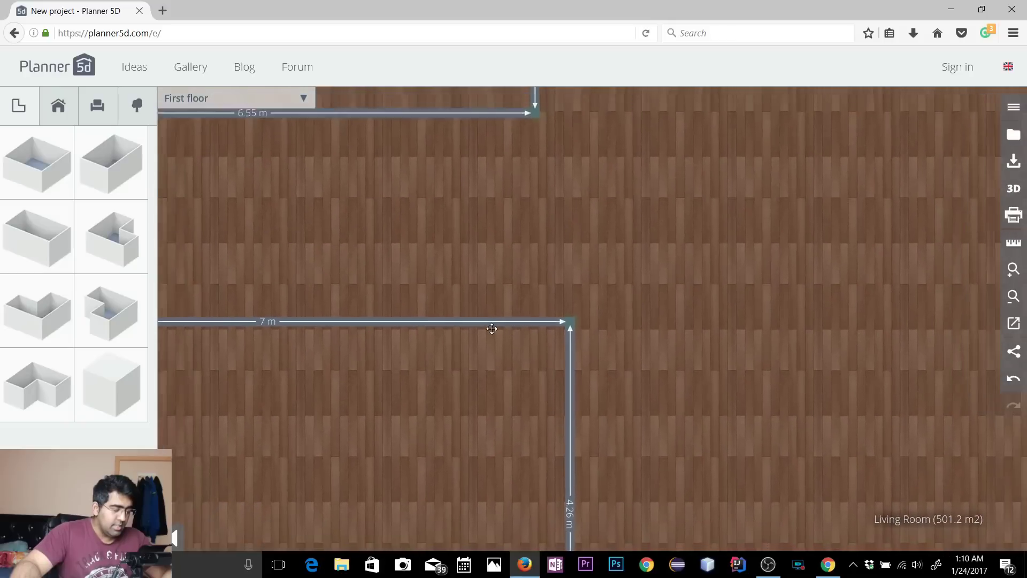
click(716, 340)
scroll(717, 348, down, 3)
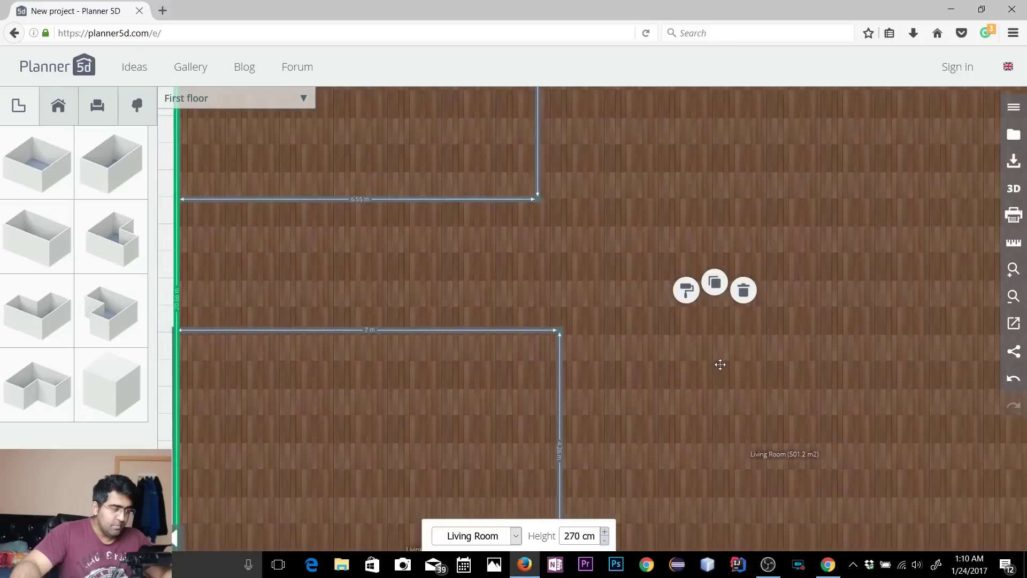
scroll(730, 388, down, 2)
drag(729, 402, 704, 208)
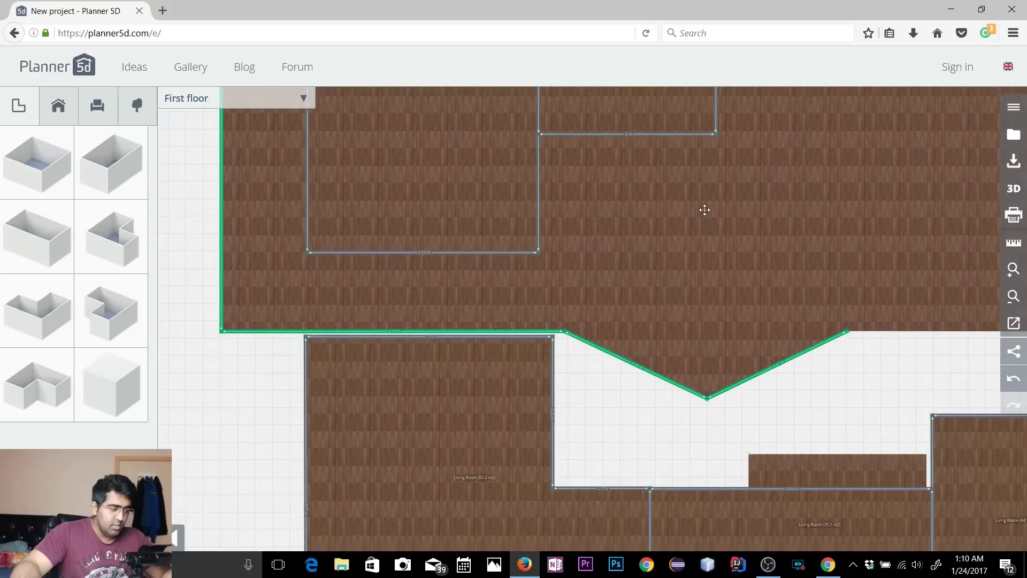
click(1013, 381)
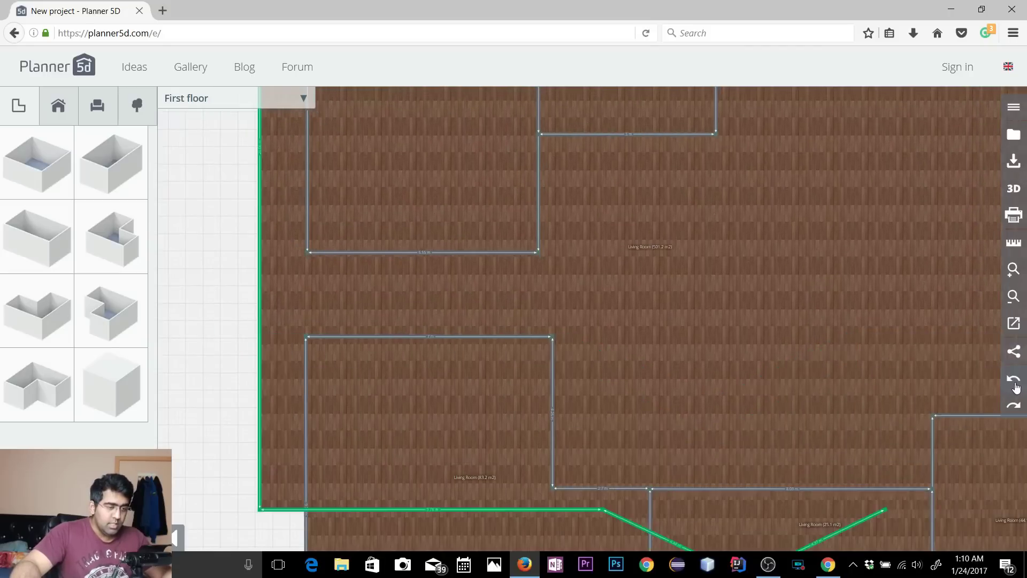
click(1014, 381)
Step: Hide the central room's bottom wall so that it opens into the pointed entrance area
scroll(239, 390, down, 3)
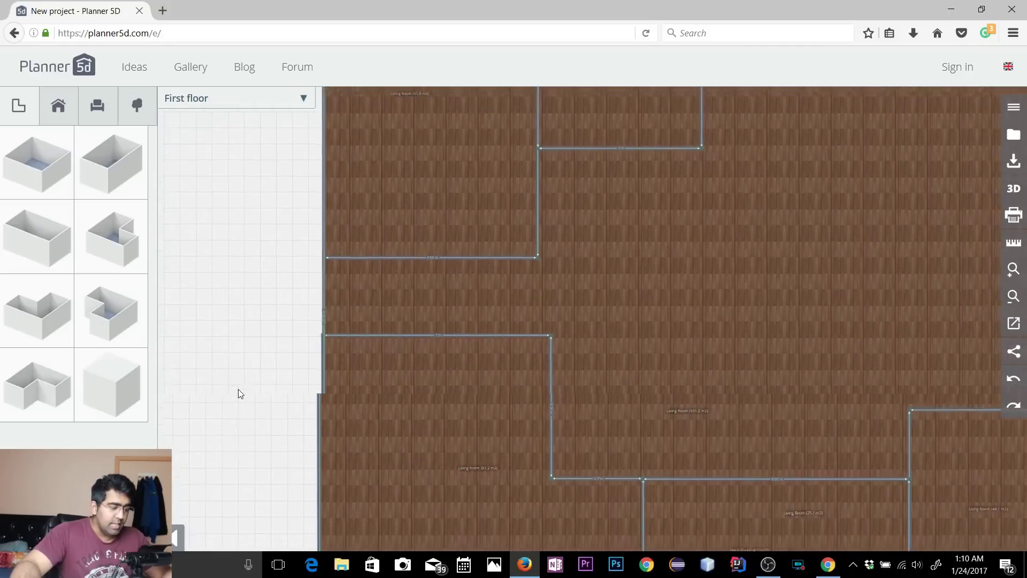
drag(300, 436, 218, 257)
drag(334, 418, 224, 283)
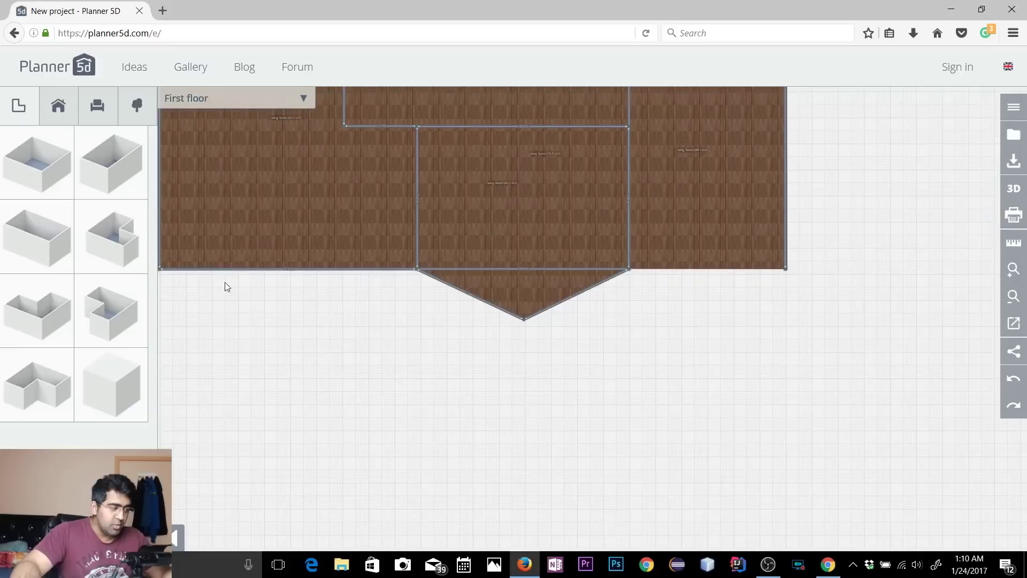
click(509, 268)
click(666, 348)
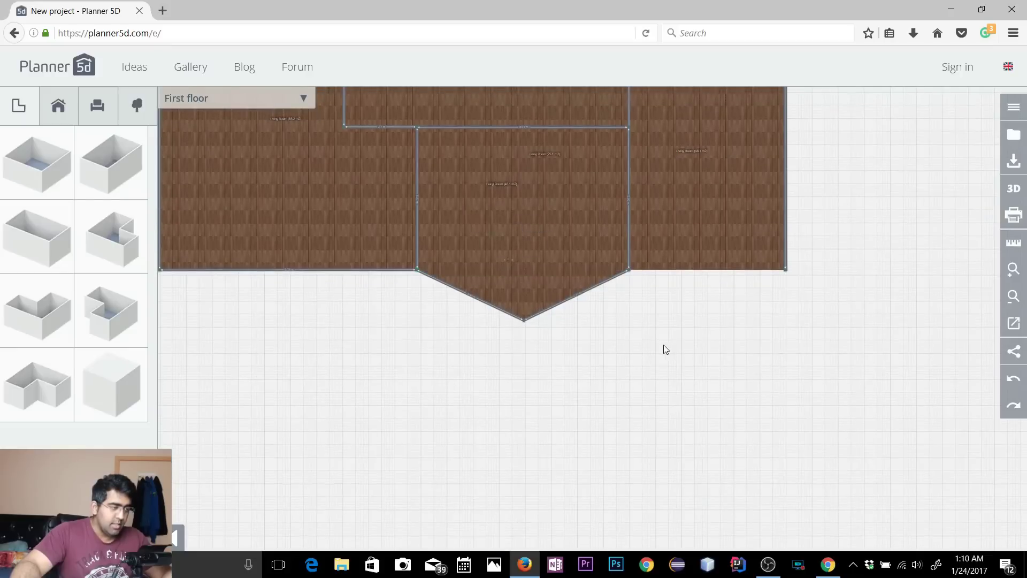
Step: Bring the whole first-floor plan into view and open it in 3D
drag(747, 342, 827, 479)
scroll(811, 475, down, 3)
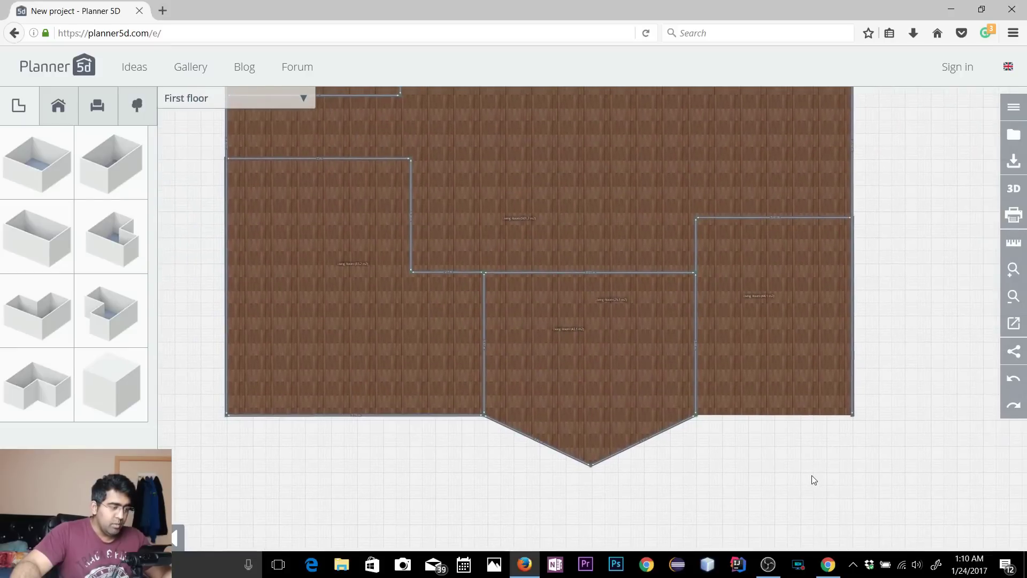
scroll(854, 445, down, 2)
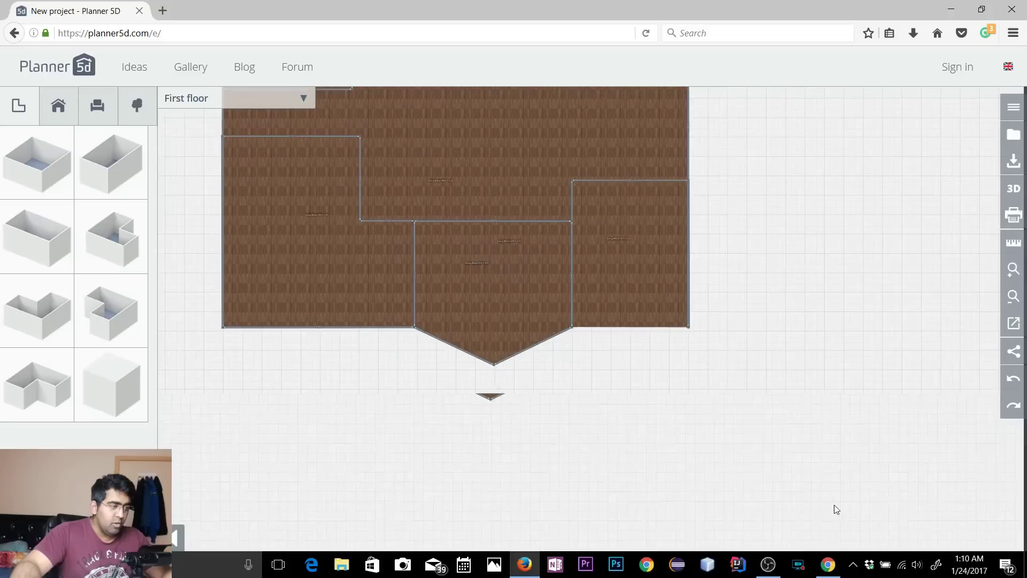
drag(803, 246, 843, 412)
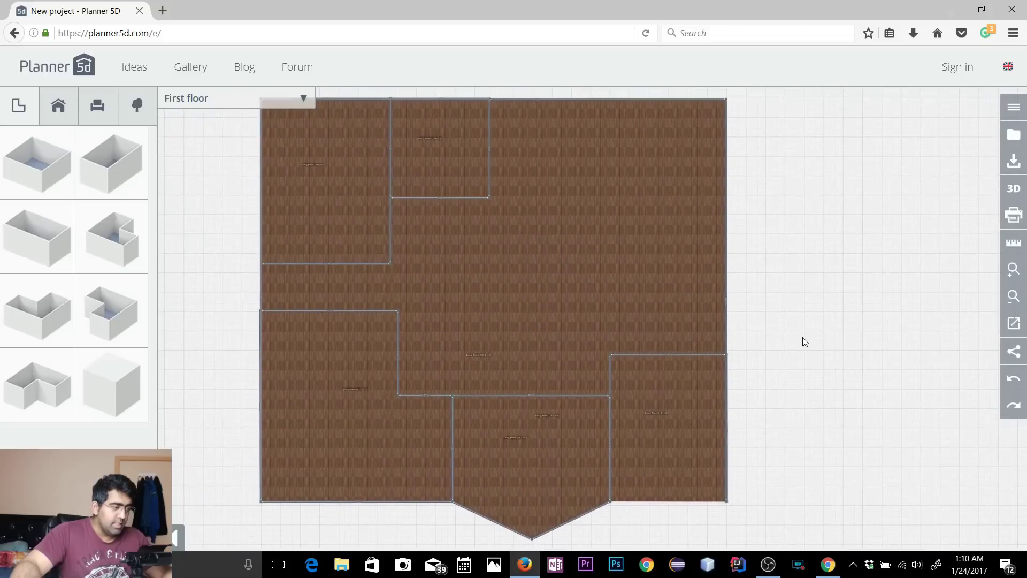
scroll(807, 314, down, 3)
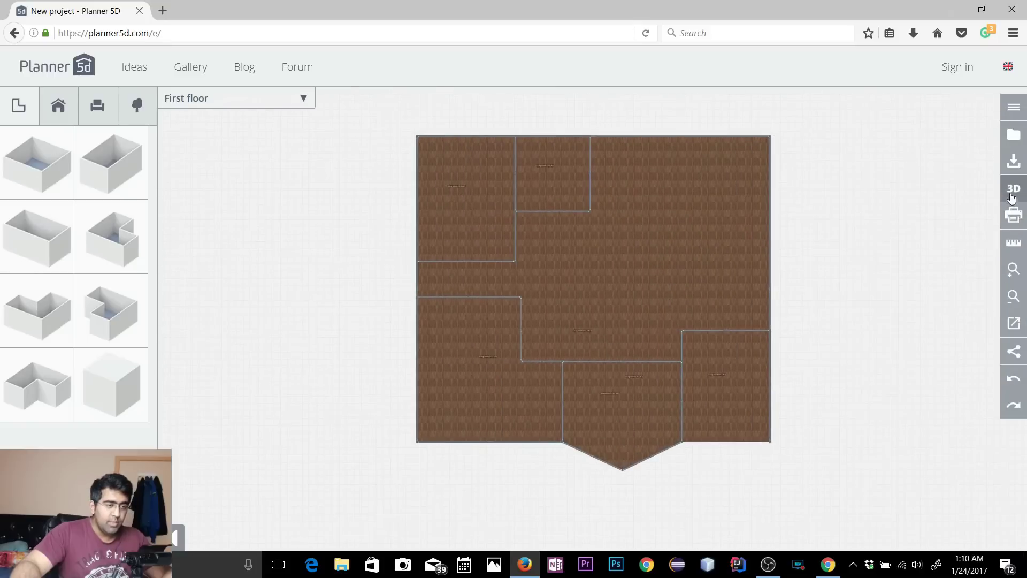
click(1013, 195)
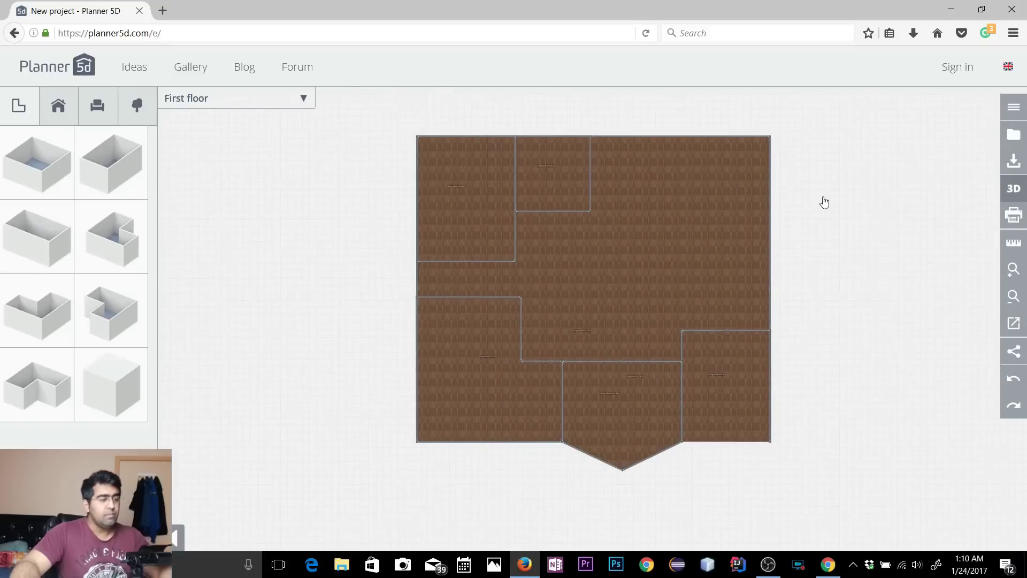
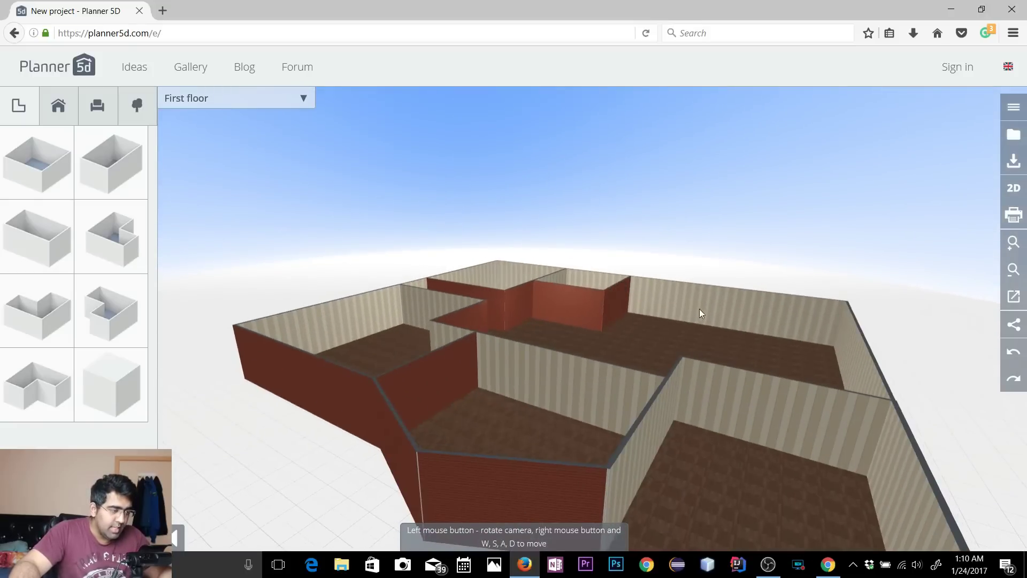
Step: Inspect the whole first floor from a high angle in 3D and return to the 2D plan
scroll(699, 313, down, 8)
drag(634, 393, 698, 457)
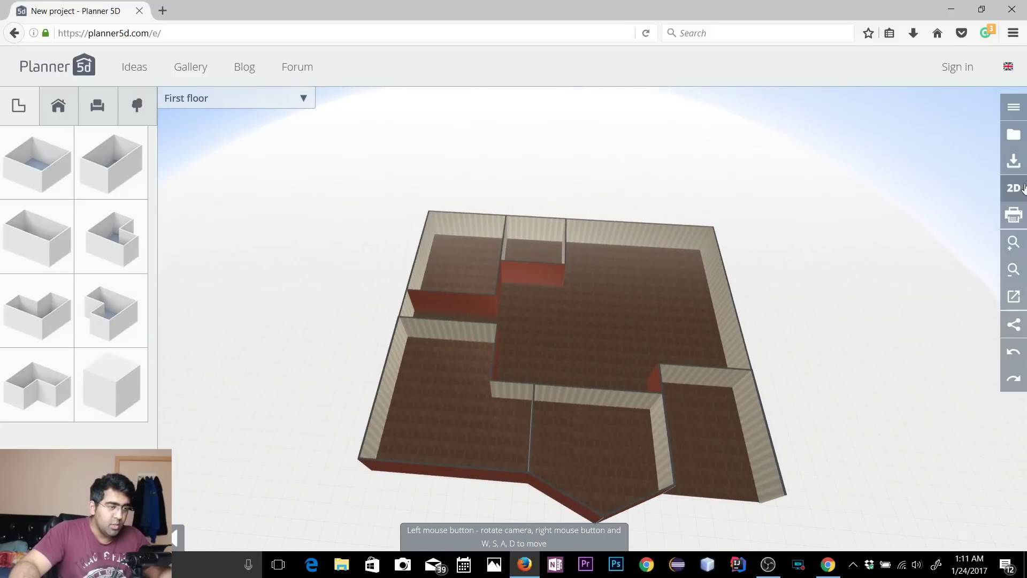
click(1014, 188)
scroll(431, 291, up, 2)
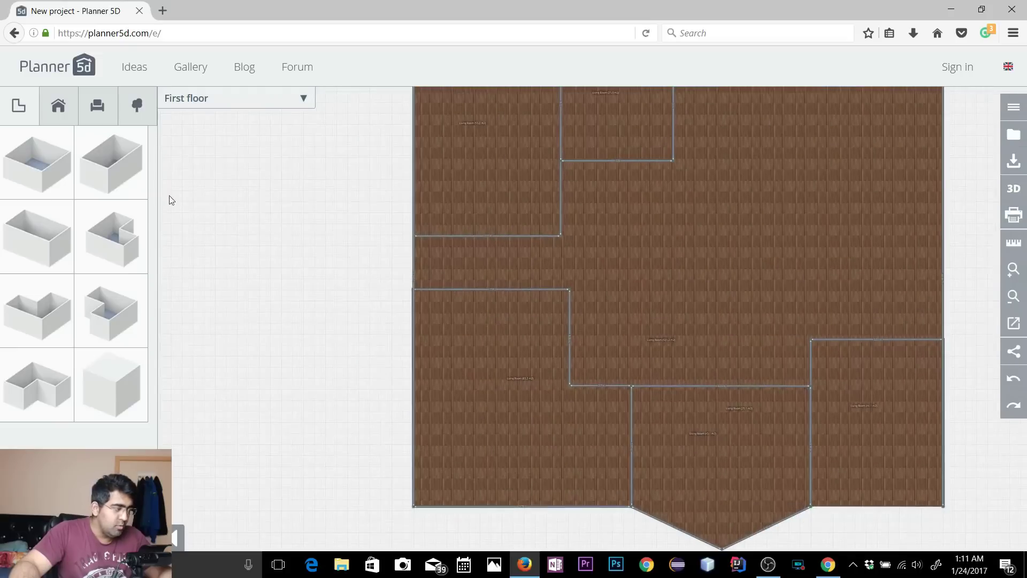
Step: Add a straight wooden staircase with railings outside the house's left wall and rotate it to run horizontally
click(59, 114)
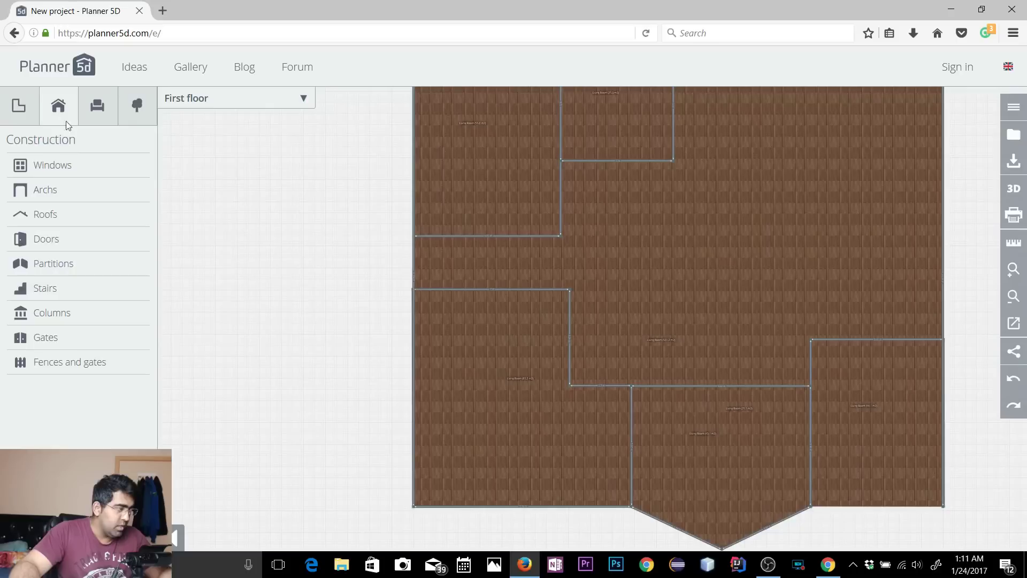
click(38, 285)
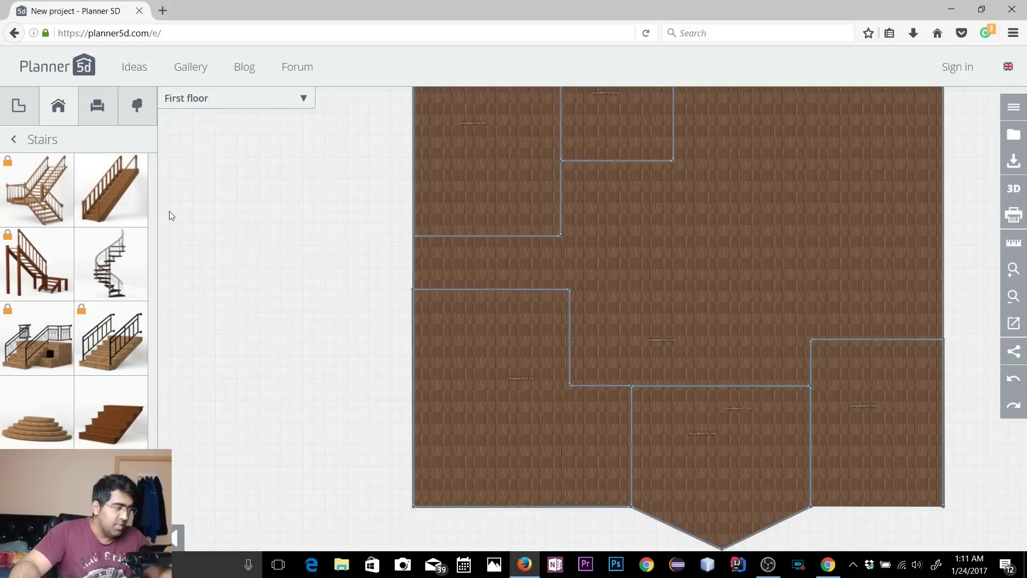
drag(214, 206, 370, 286)
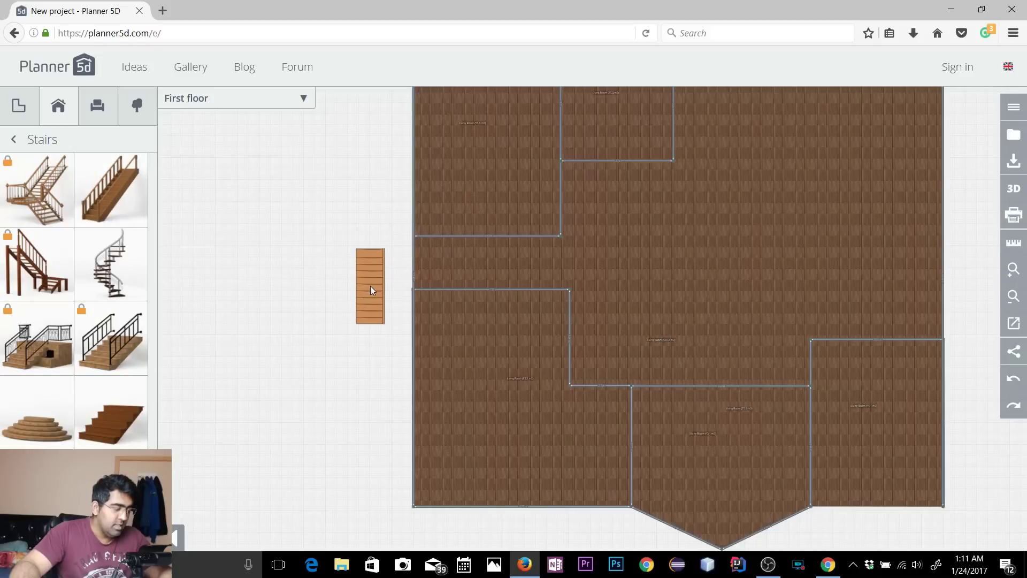
click(384, 236)
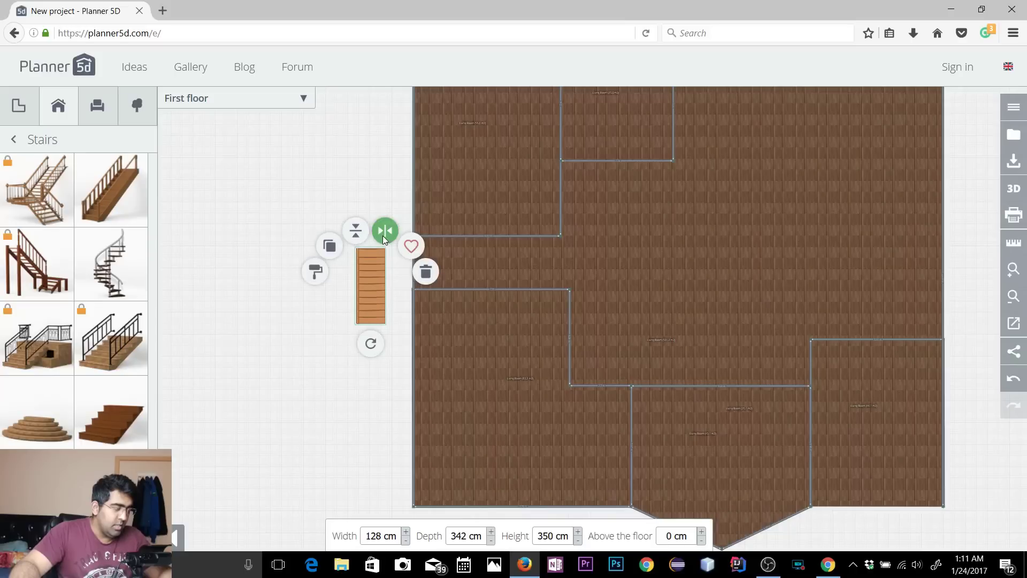
click(375, 233)
drag(371, 344, 442, 293)
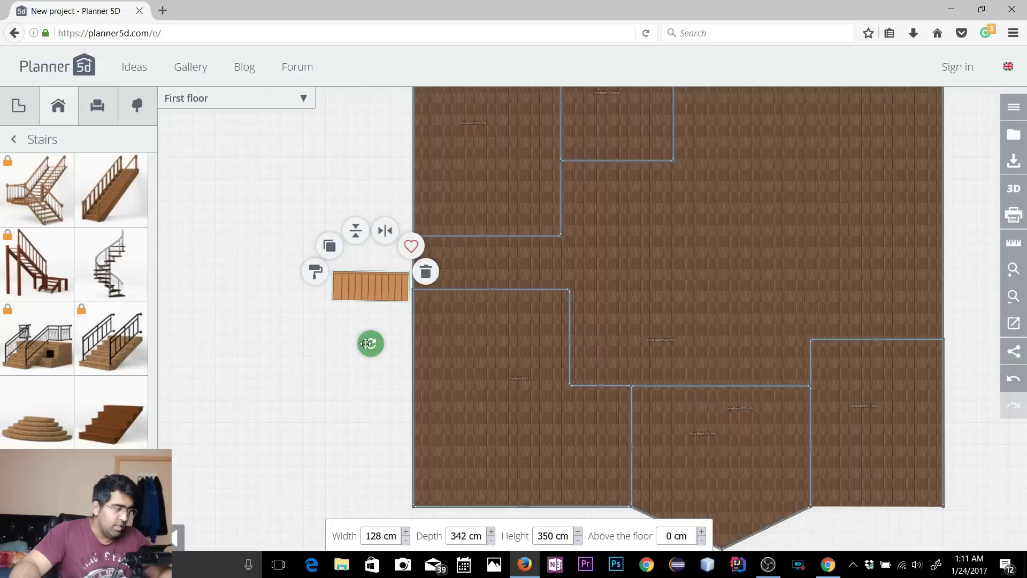
Step: Move the staircase into the passage between the two left rooms, against the outer wall and just below the upper-left room
drag(373, 278, 455, 252)
scroll(451, 250, up, 5)
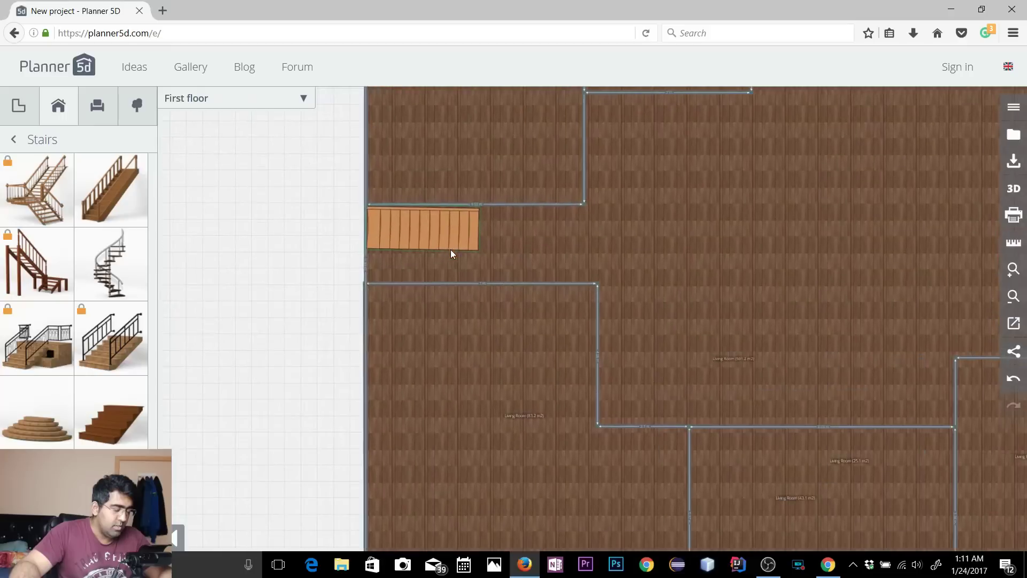
drag(348, 233, 407, 232)
click(391, 232)
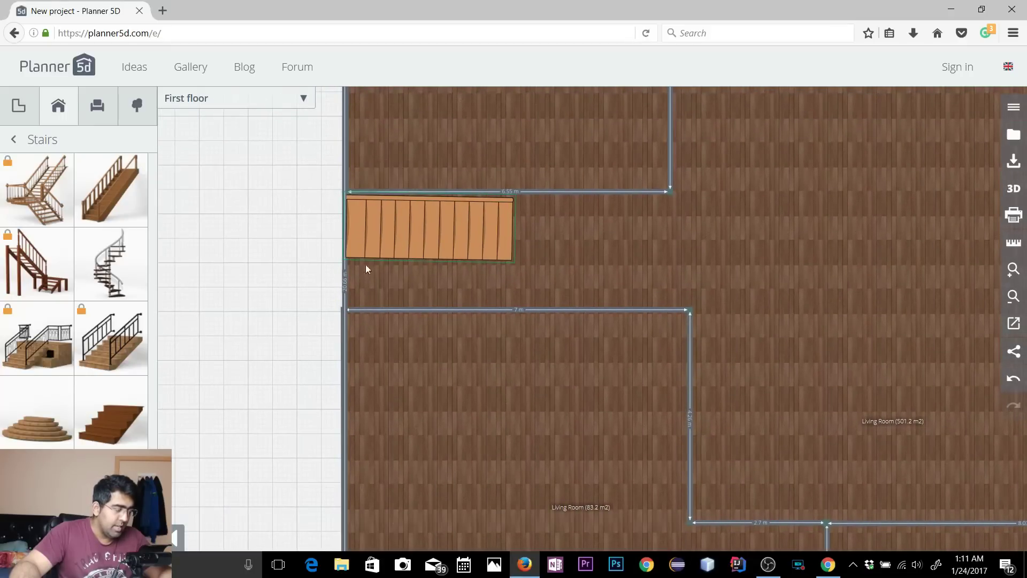
click(275, 296)
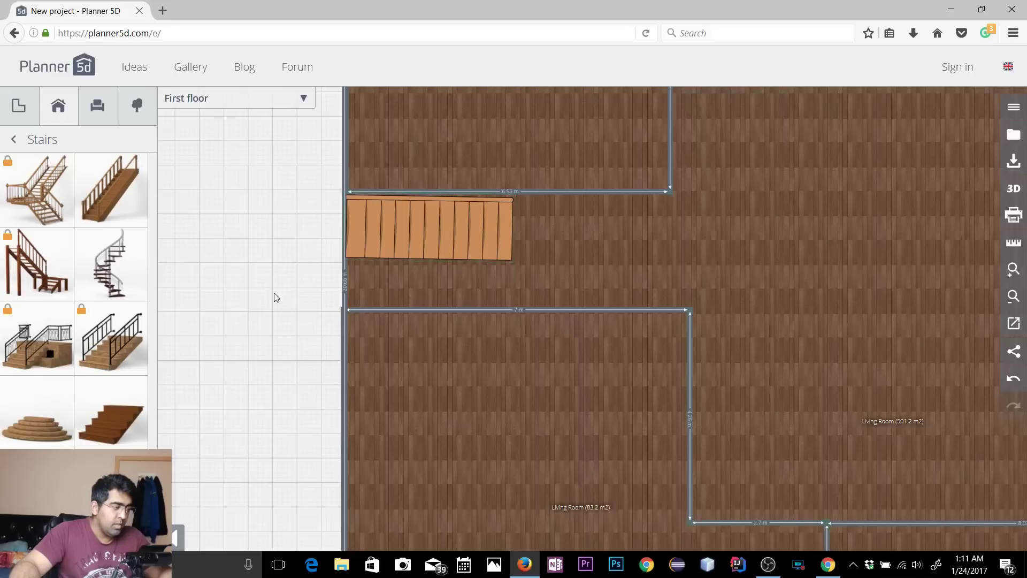
Step: Flip the staircase vertically and flip it back to its original orientation
click(497, 230)
scroll(498, 268, up, 2)
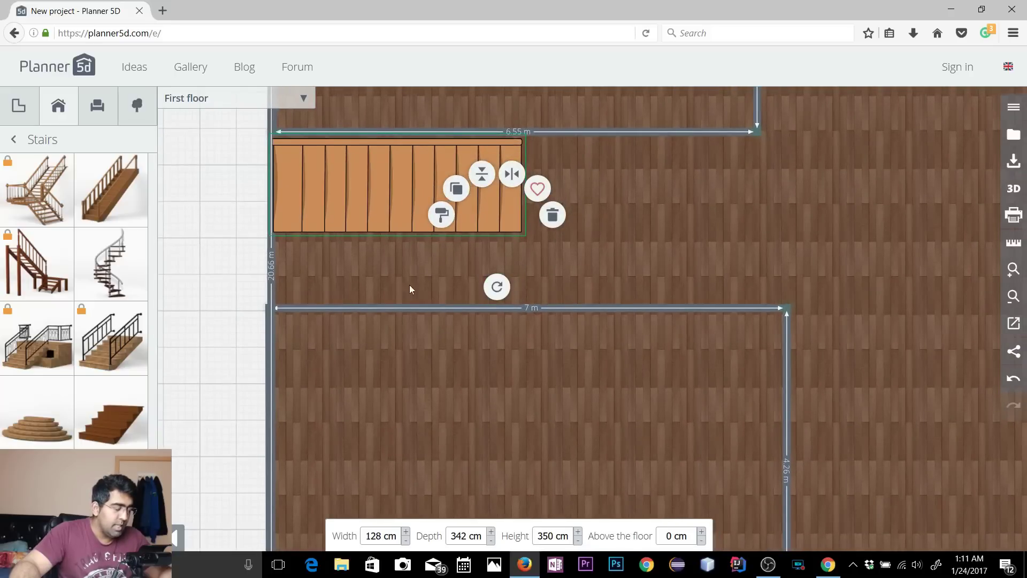
click(198, 243)
click(374, 184)
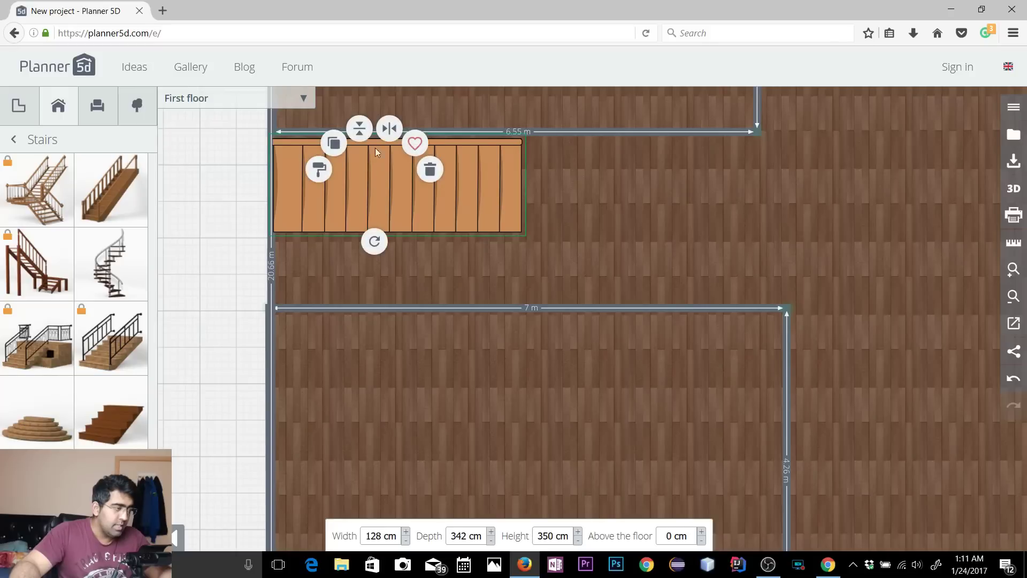
click(362, 131)
click(362, 130)
click(206, 236)
Step: Place a single-door hanging kitchen cabinet in the upper-right corner of the first floor's large open area
scroll(206, 236, down, 3)
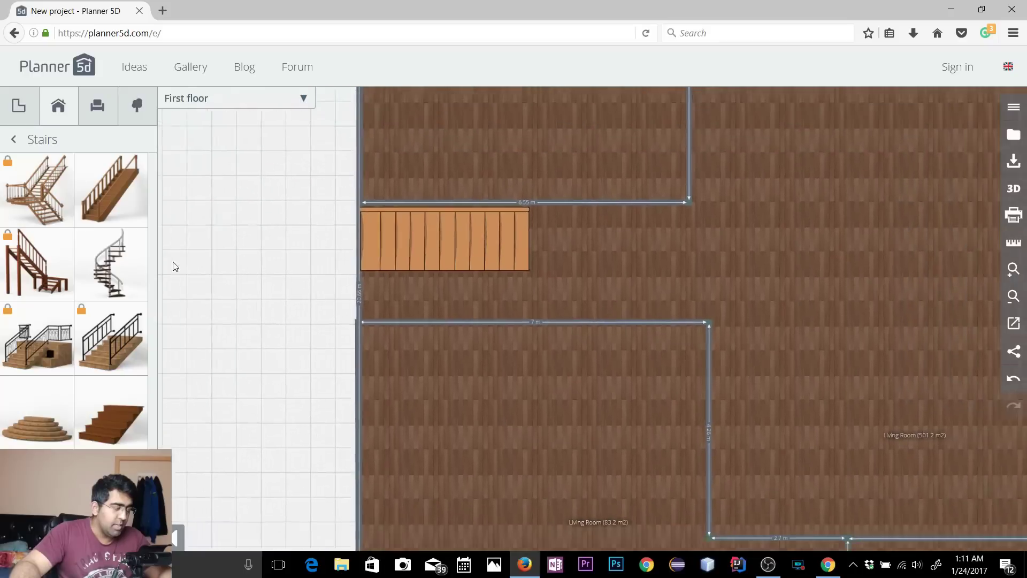
scroll(182, 285, down, 3)
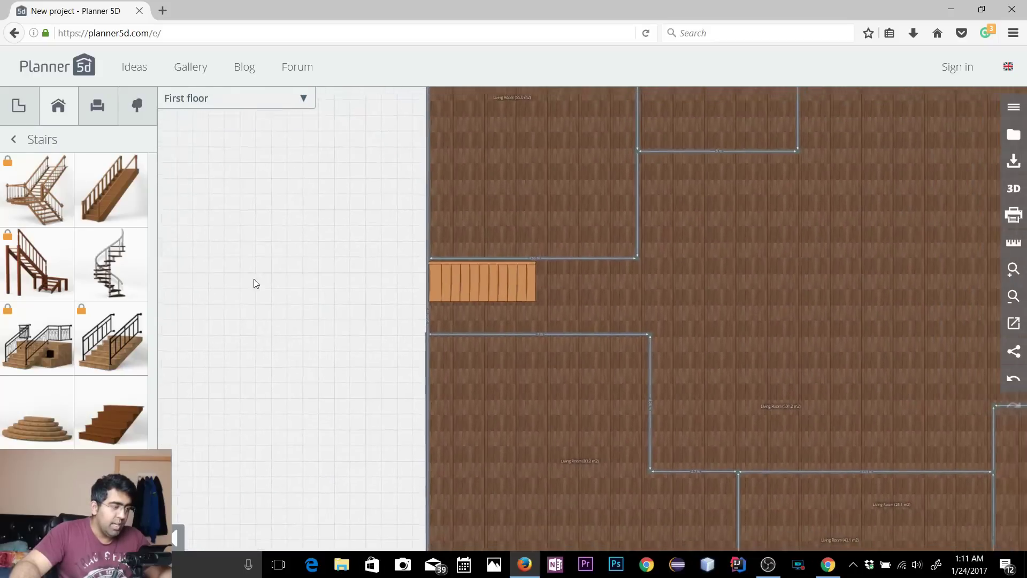
scroll(379, 264, down, 5)
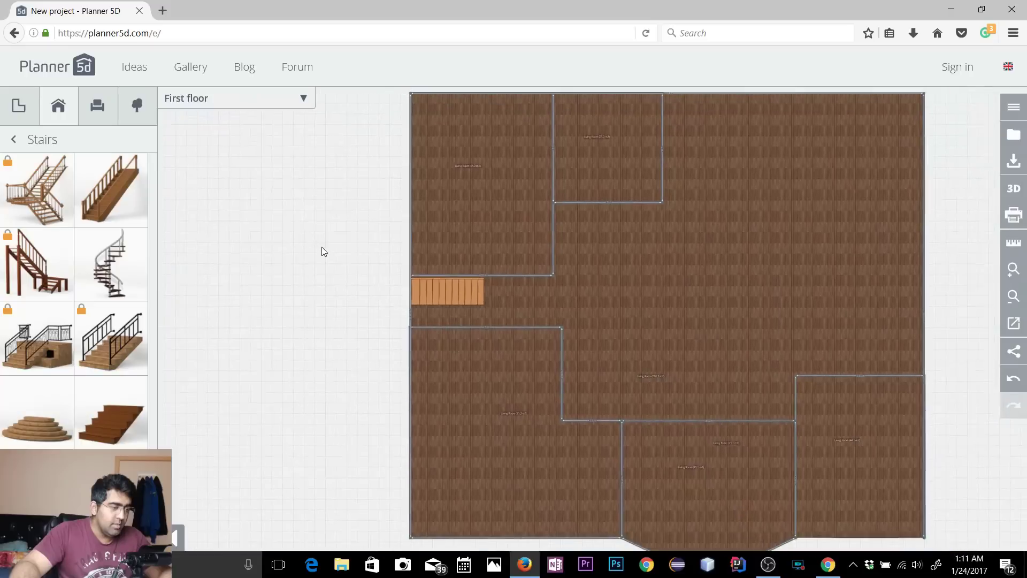
click(95, 102)
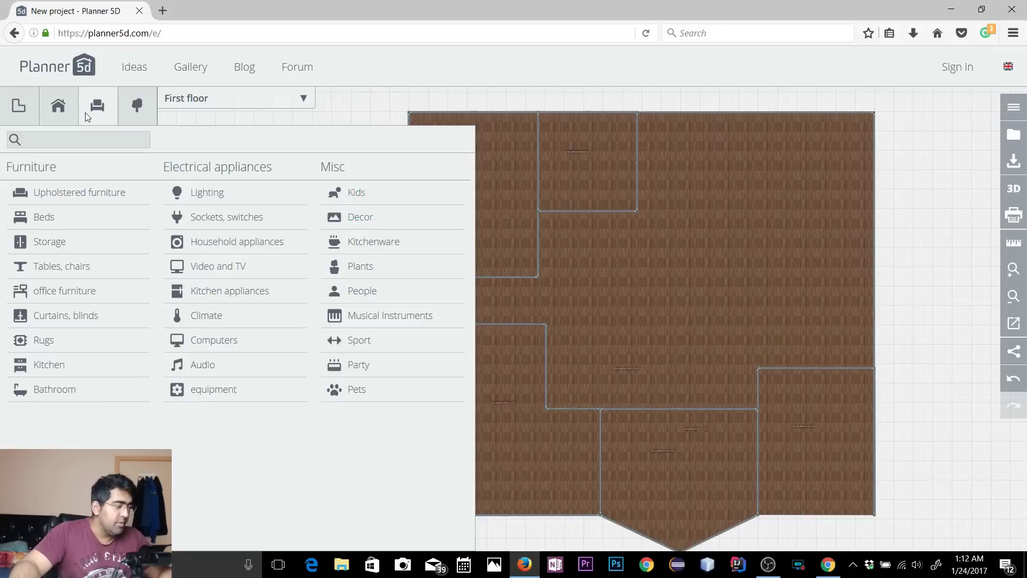
click(48, 365)
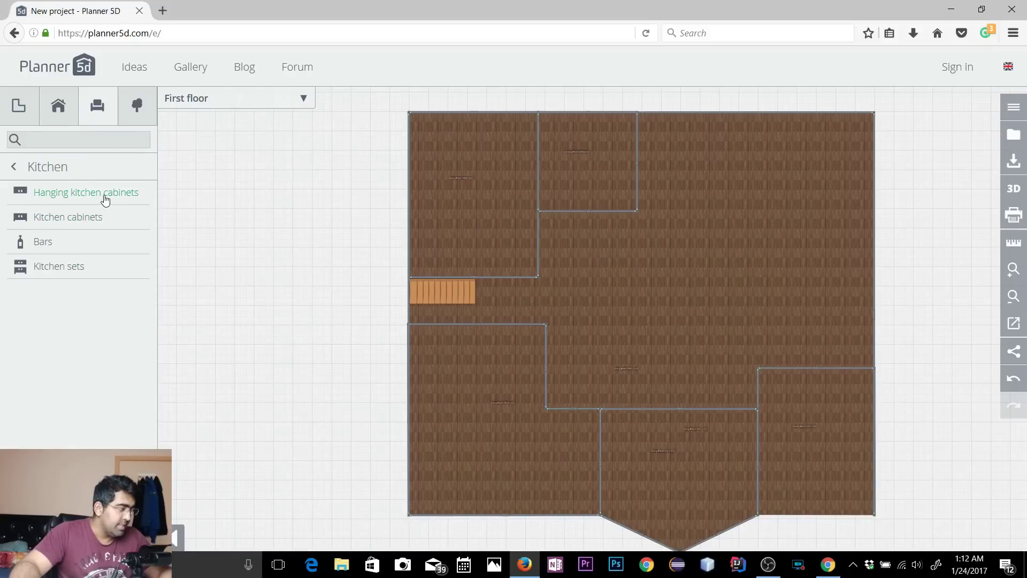
click(105, 199)
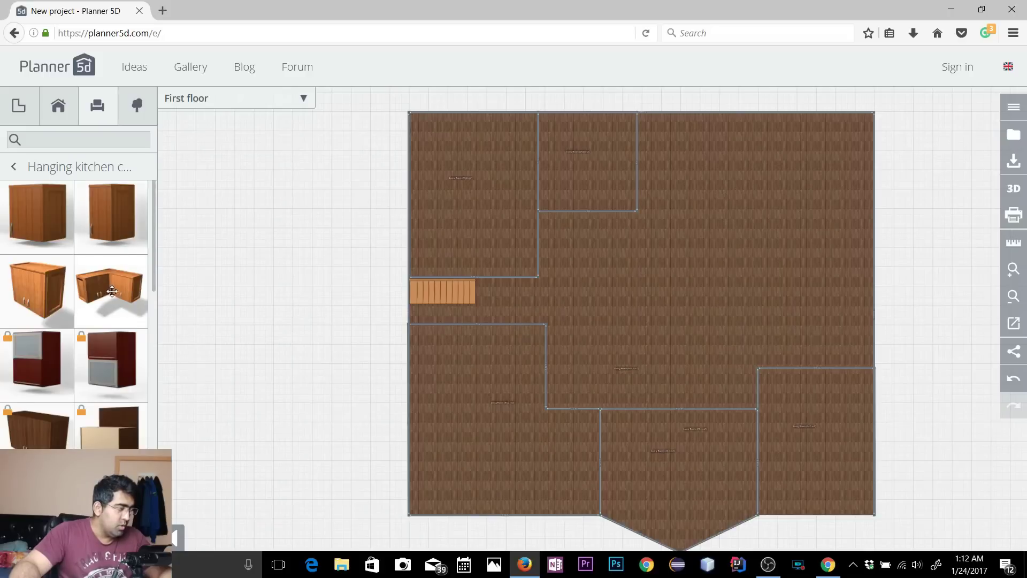
drag(186, 213, 855, 136)
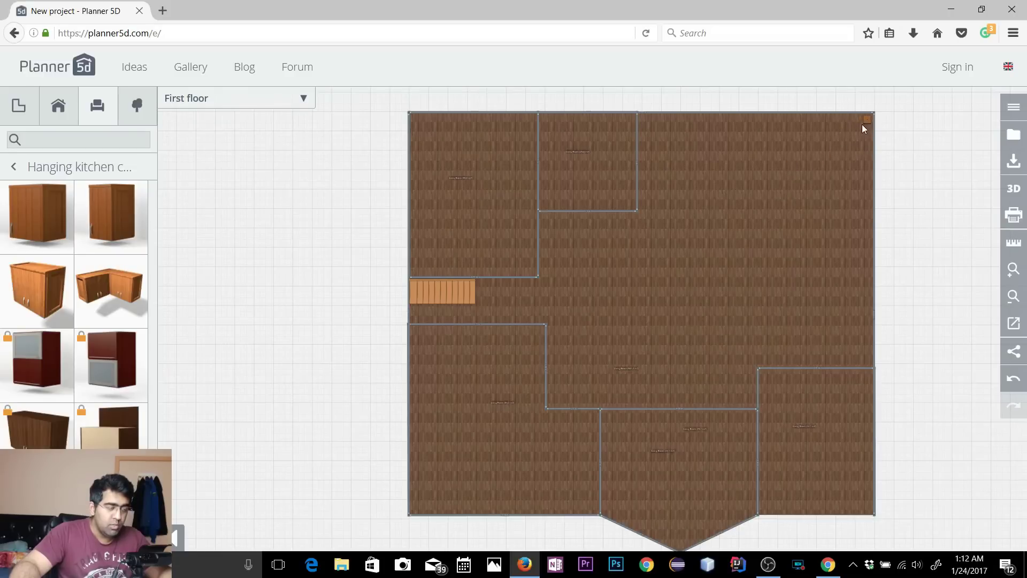
drag(865, 122, 868, 121)
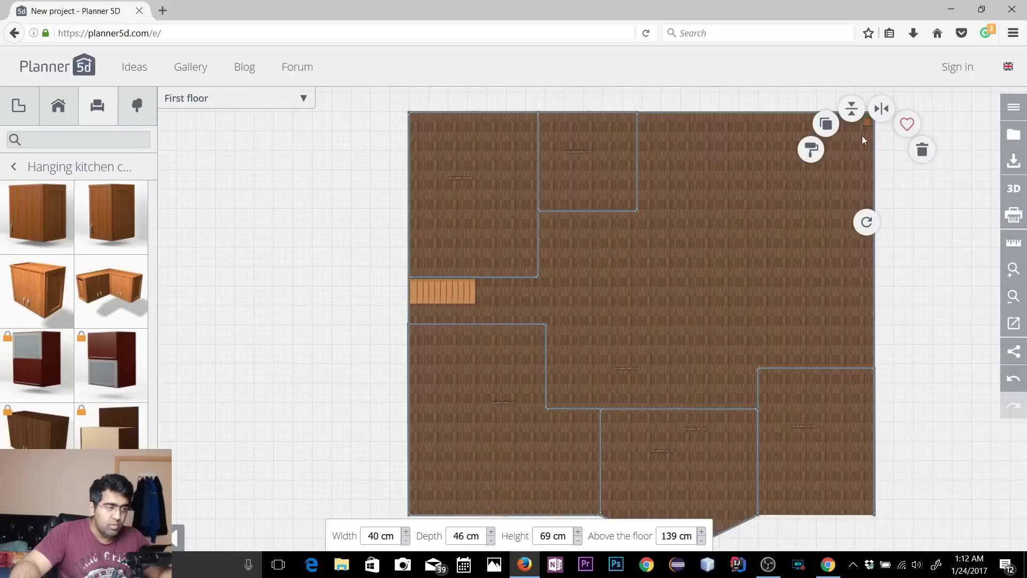
Step: Move the hanging kitchen cabinet out of the corner and down along the right outer wall
click(940, 199)
scroll(905, 115, up, 3)
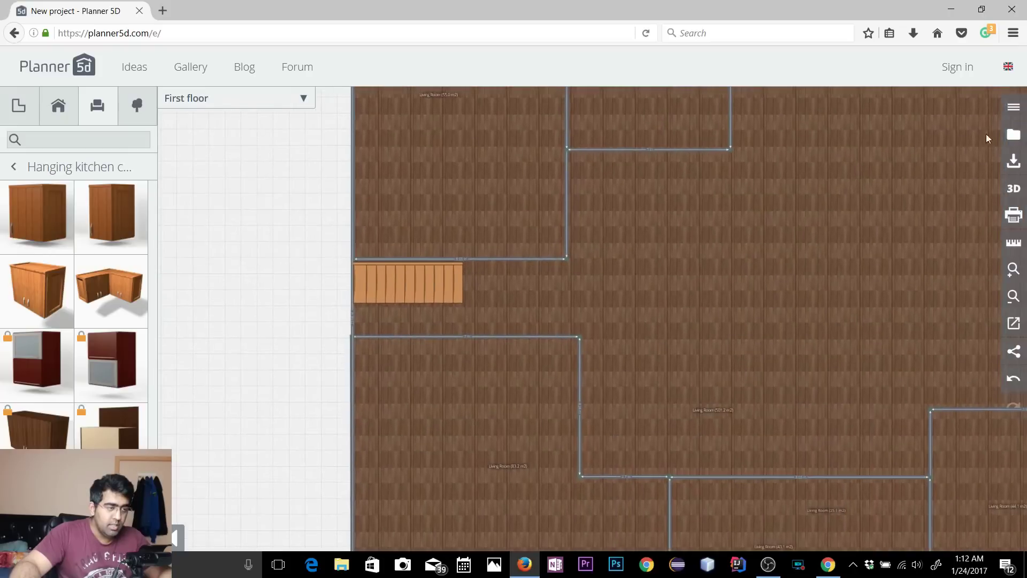
scroll(337, 168, down, 5)
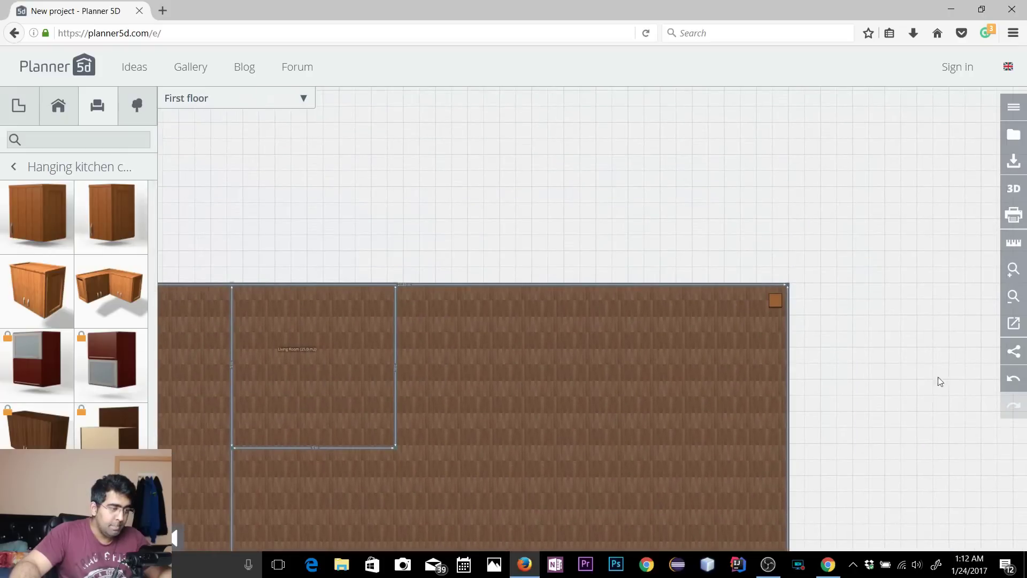
scroll(849, 323, up, 3)
scroll(782, 150, up, 5)
scroll(824, 335, down, 5)
scroll(805, 324, down, 2)
drag(874, 409, 688, 269)
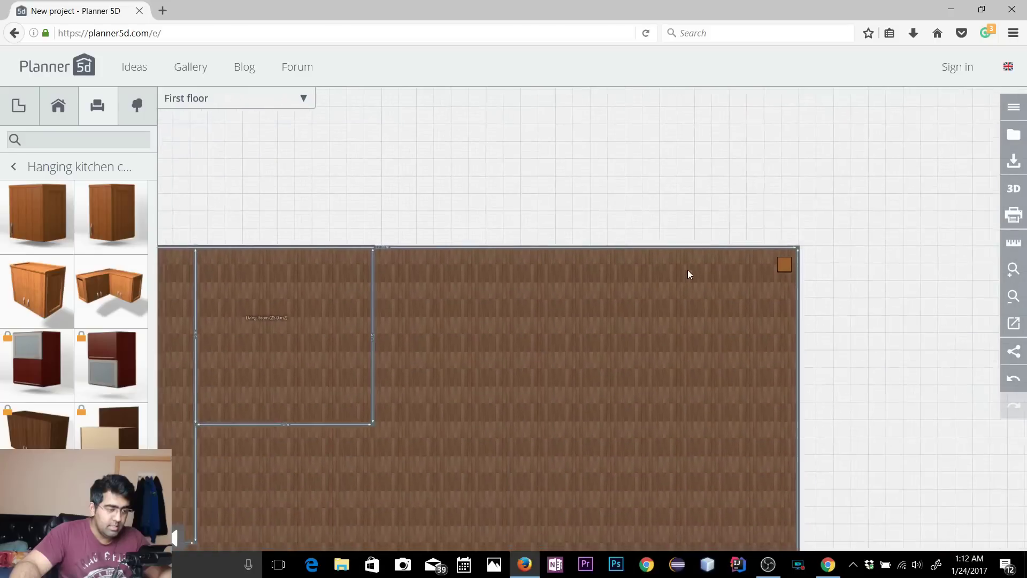
drag(873, 247, 868, 230)
scroll(870, 235, up, 4)
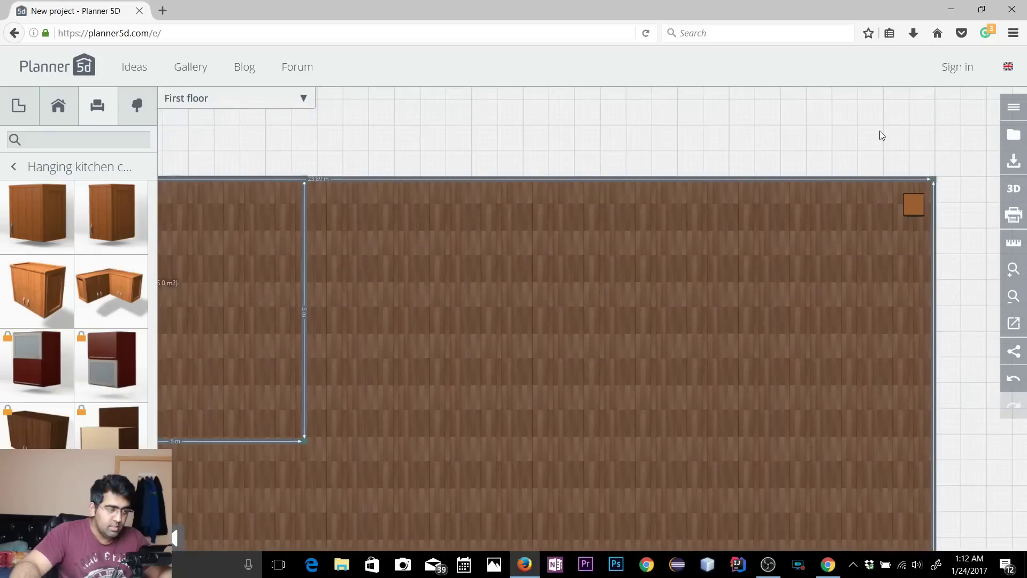
click(756, 188)
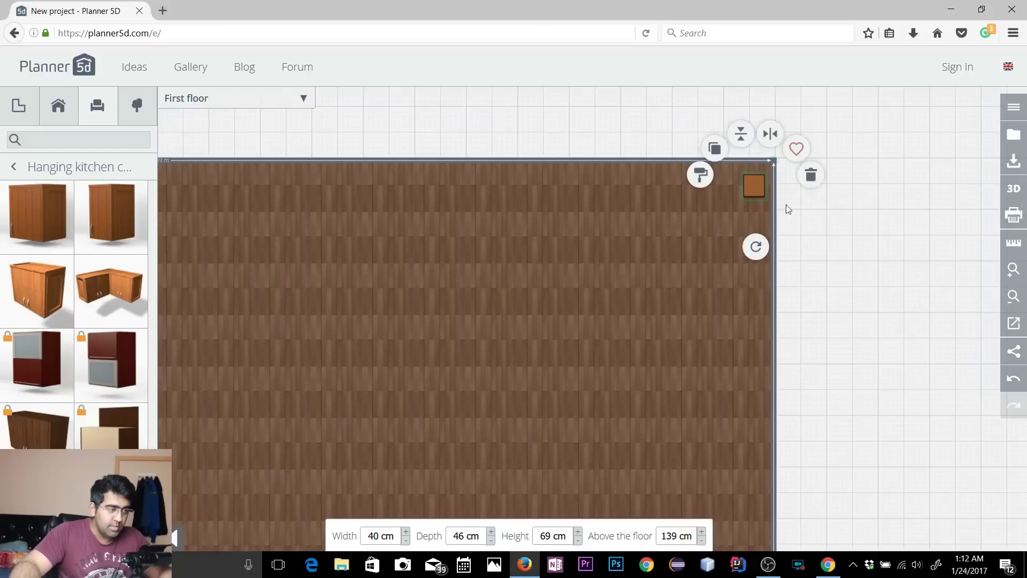
drag(757, 192, 745, 249)
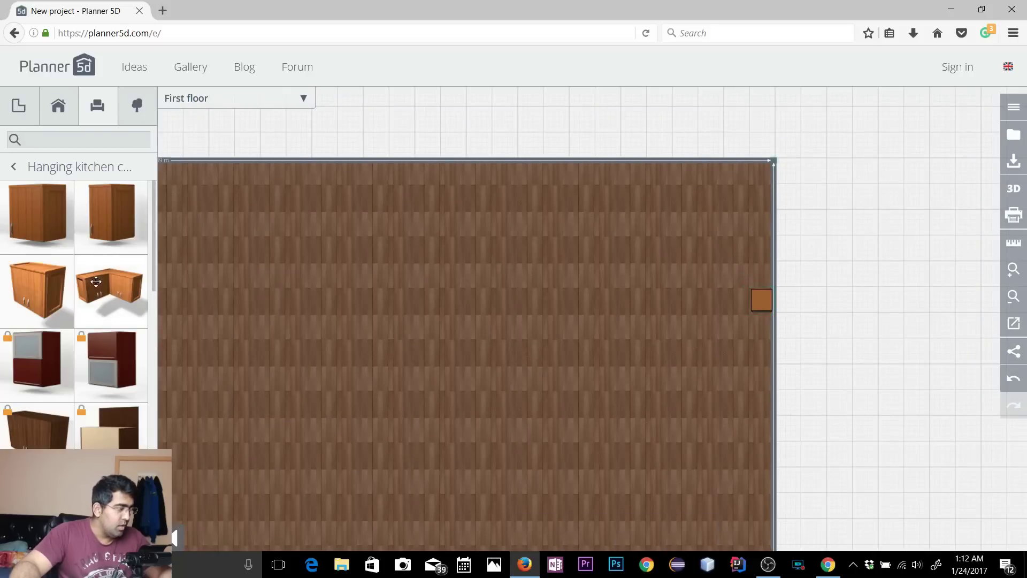
Step: Browse the kitchen sets catalogue for models that could furnish the kitchen area
click(11, 167)
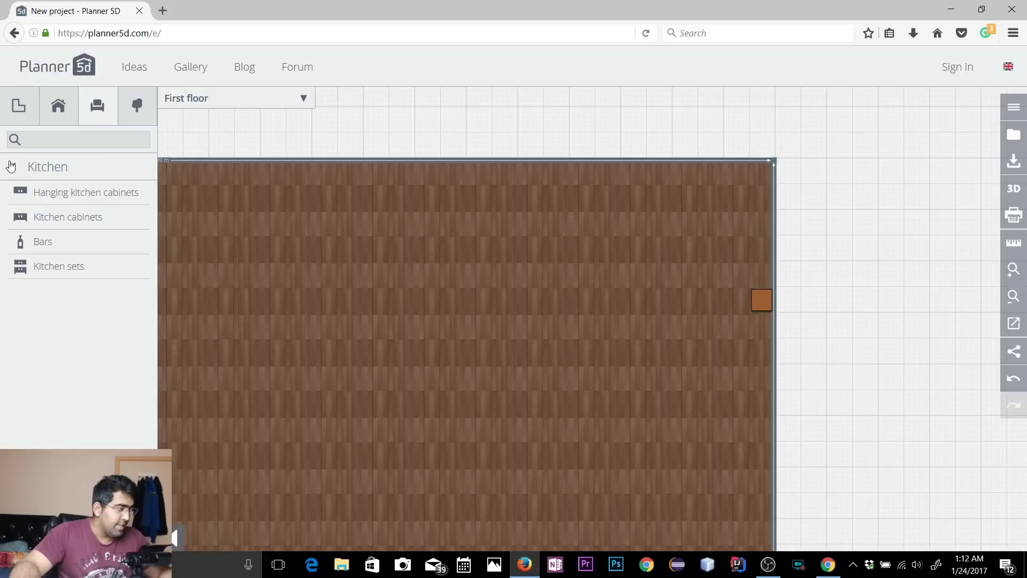
click(58, 268)
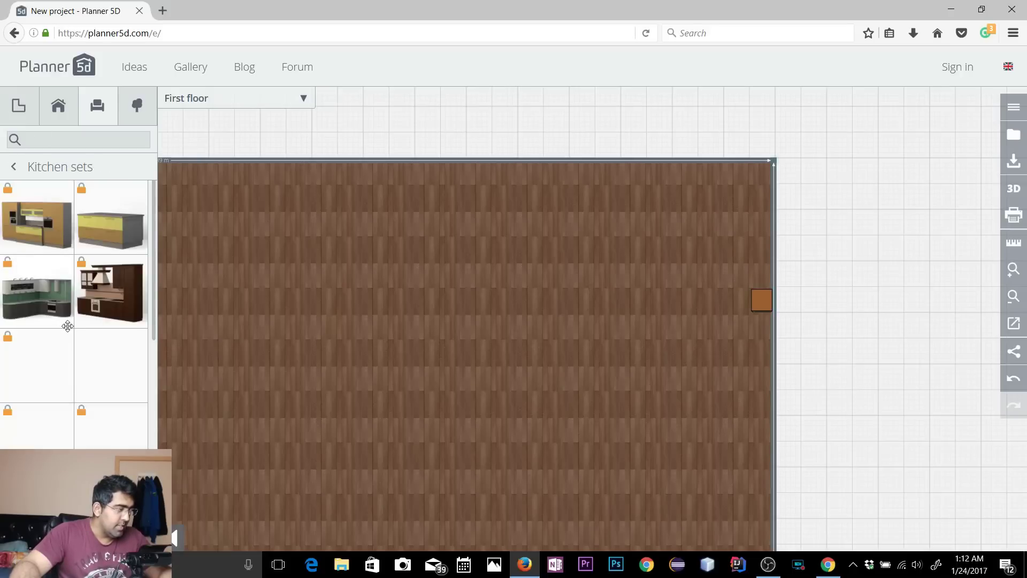
scroll(75, 321, down, 5)
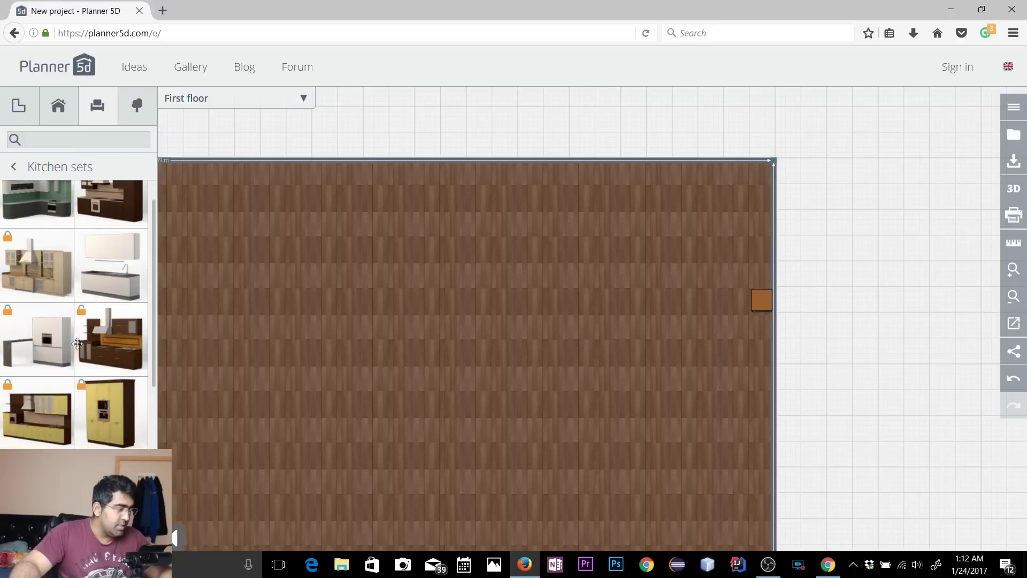
scroll(87, 368, down, 3)
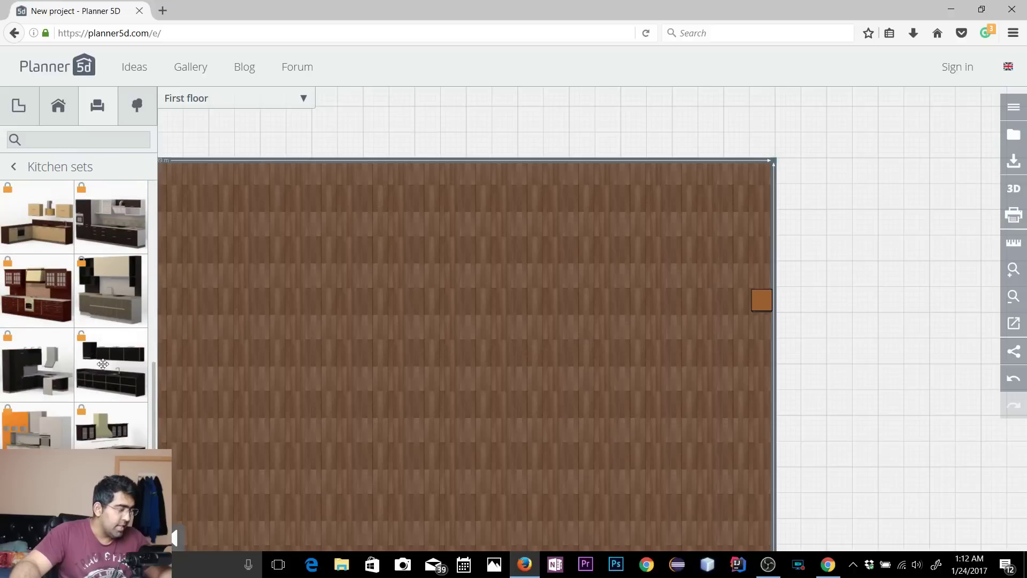
scroll(113, 416, up, 10)
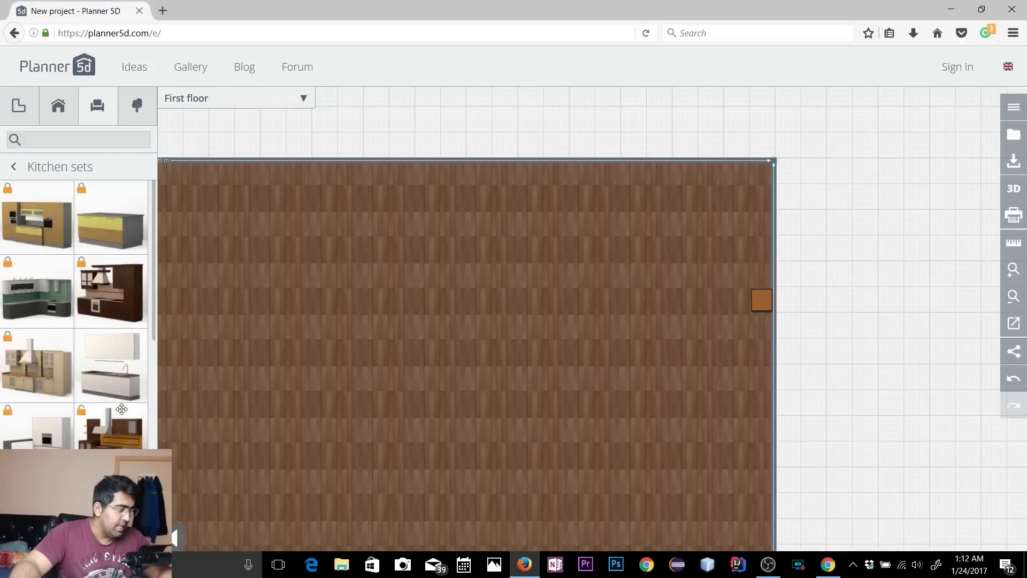
Step: Place the standless flat-screen TV from the Video and TV models in the upper part of the large open area
click(14, 168)
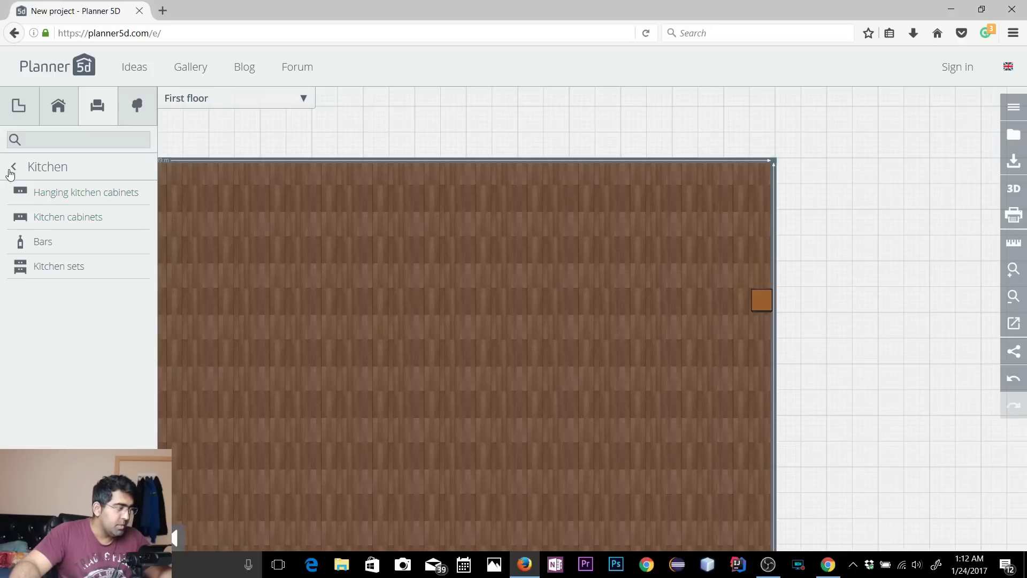
click(13, 167)
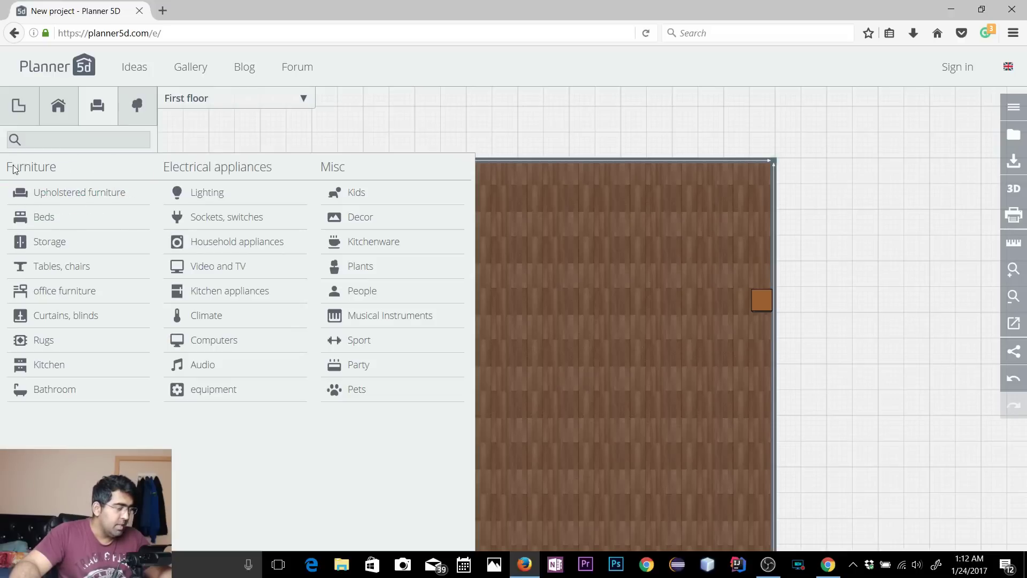
click(215, 267)
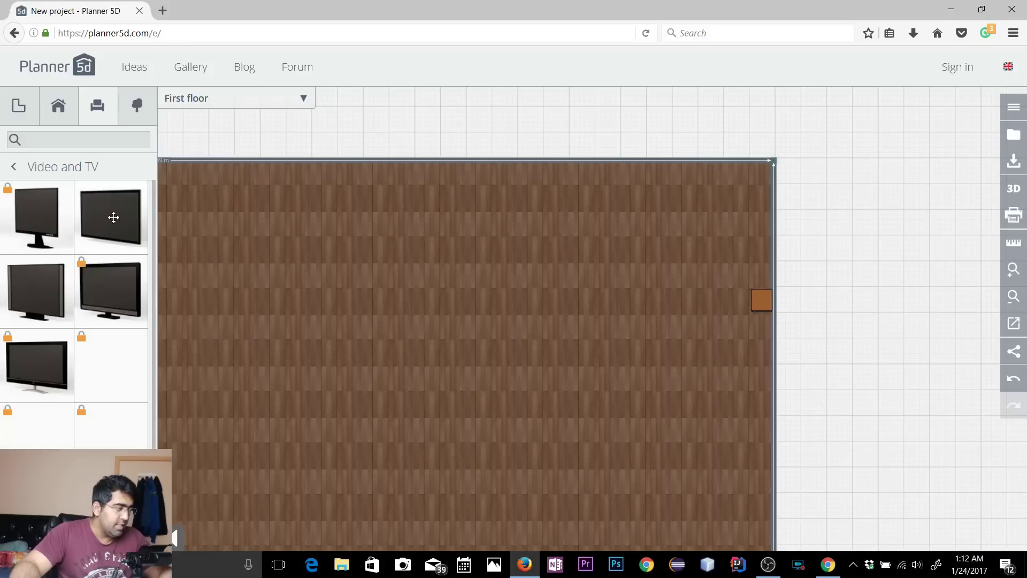
drag(107, 223, 524, 221)
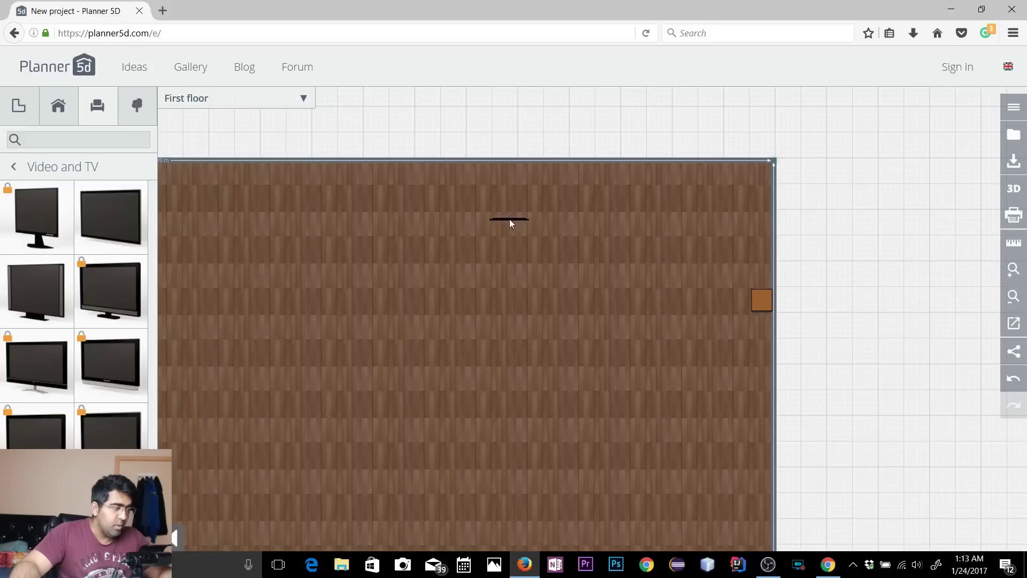
Step: Delete the flat-screen TV from the upper part of the first floor's large open area
click(499, 256)
scroll(852, 298, down, 3)
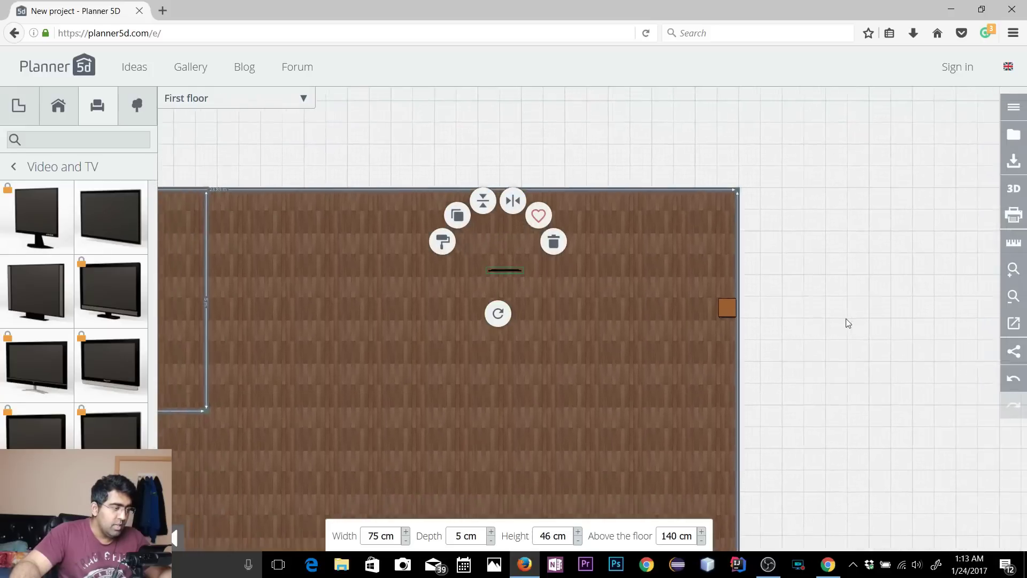
drag(810, 359, 728, 194)
scroll(872, 265, down, 2)
drag(695, 342, 612, 241)
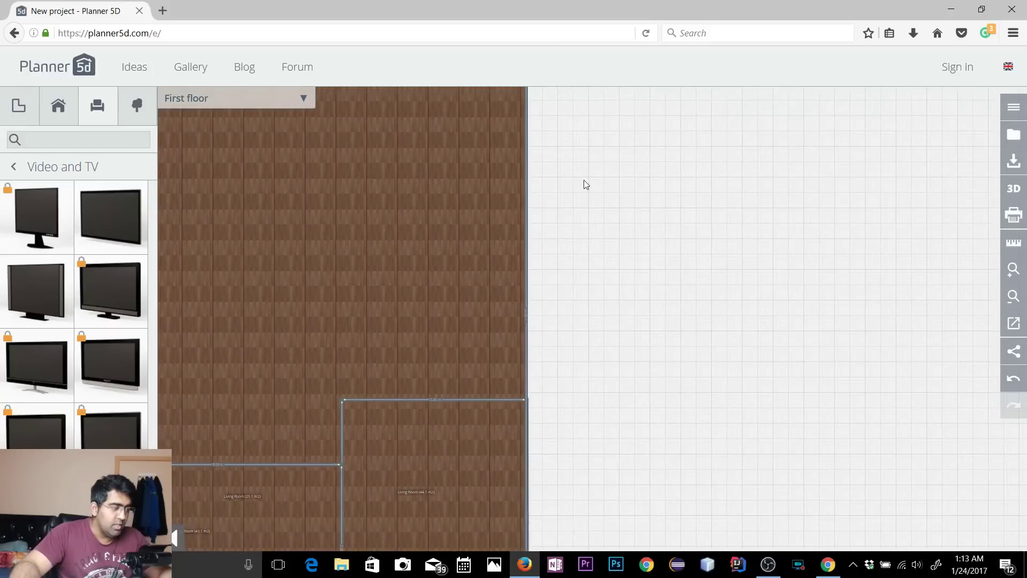
scroll(596, 184, down, 1)
scroll(597, 185, down, 1)
drag(726, 272, 887, 420)
scroll(886, 420, down, 1)
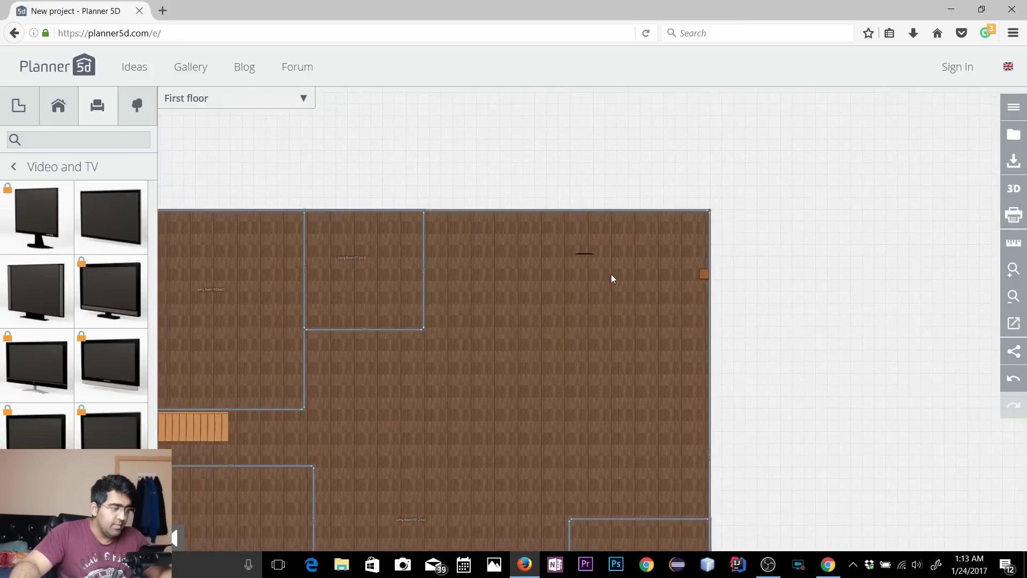
click(579, 255)
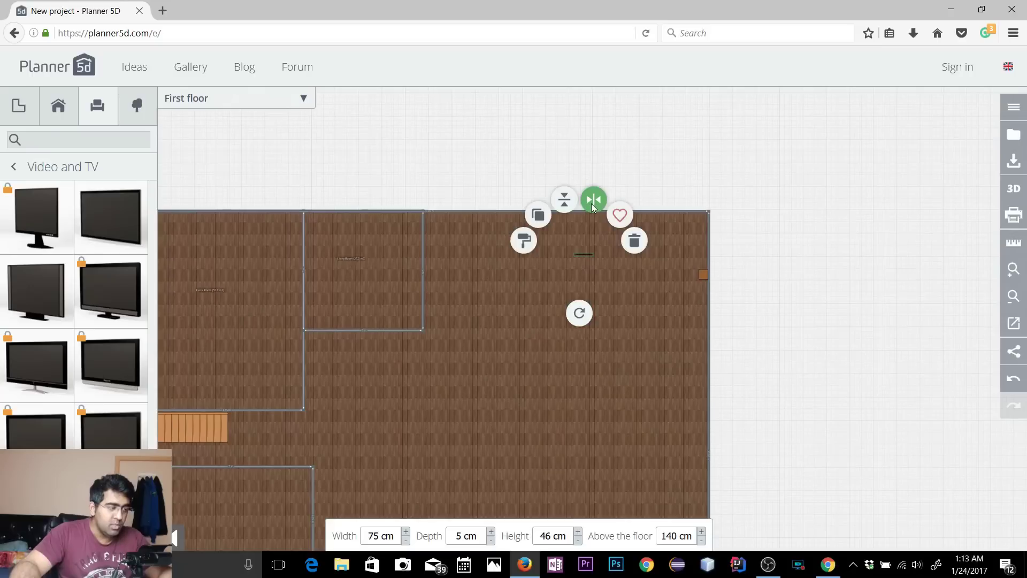
click(634, 240)
Step: Place the orange sports car from the Garage models in the first floor's lower-right room, facing the upper wall
scroll(794, 266, down, 5)
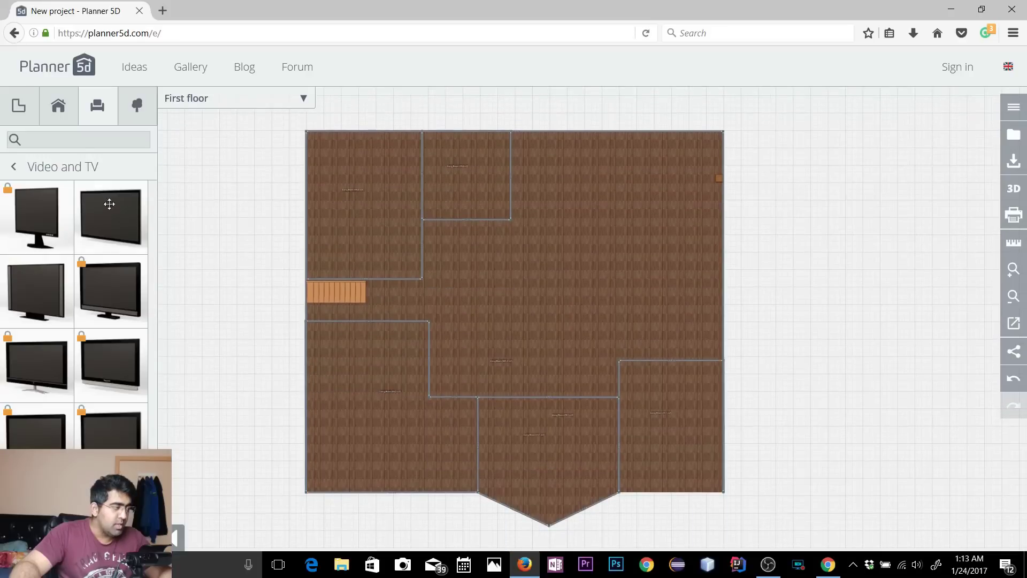
click(136, 106)
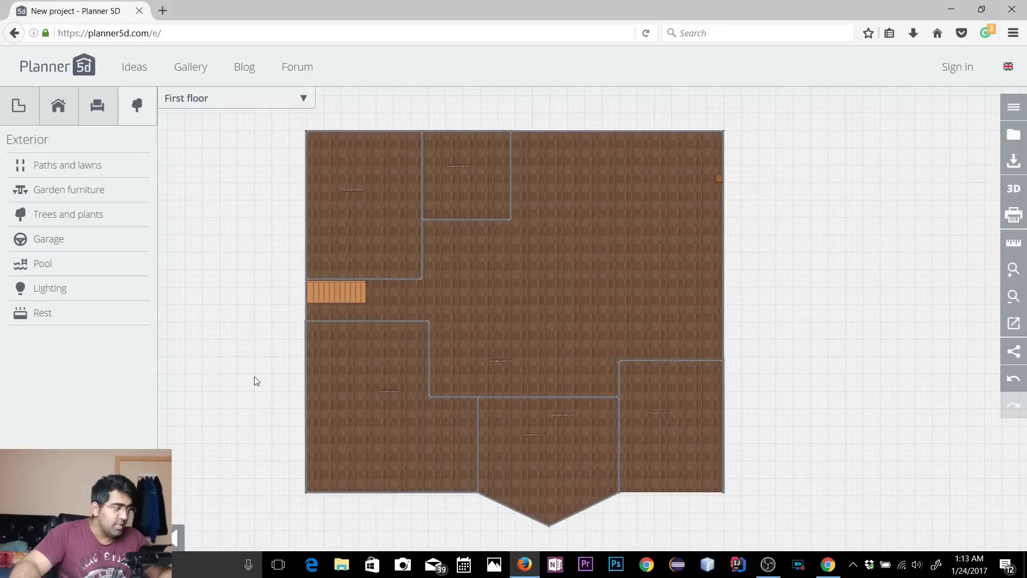
drag(255, 375, 321, 257)
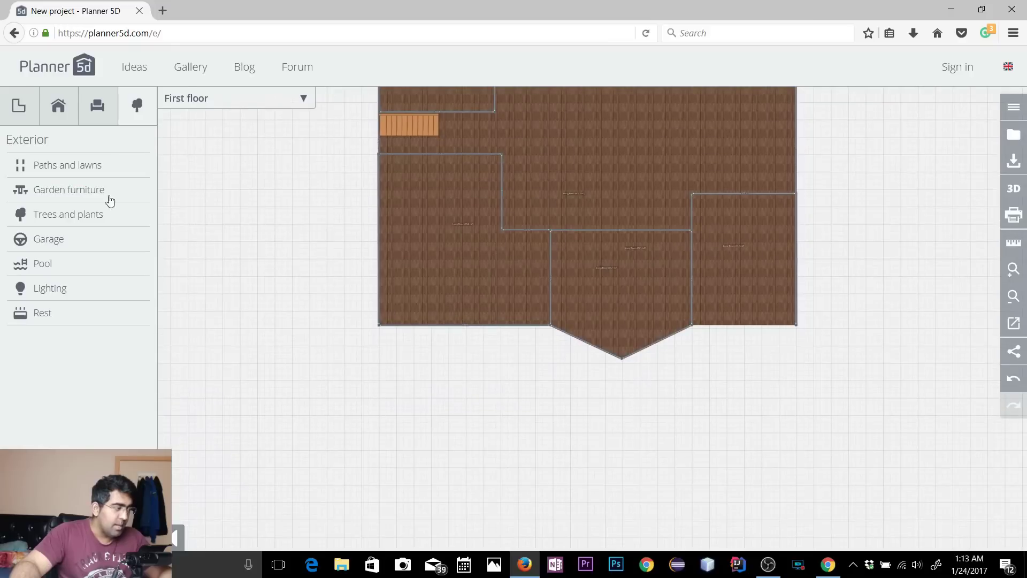
click(49, 240)
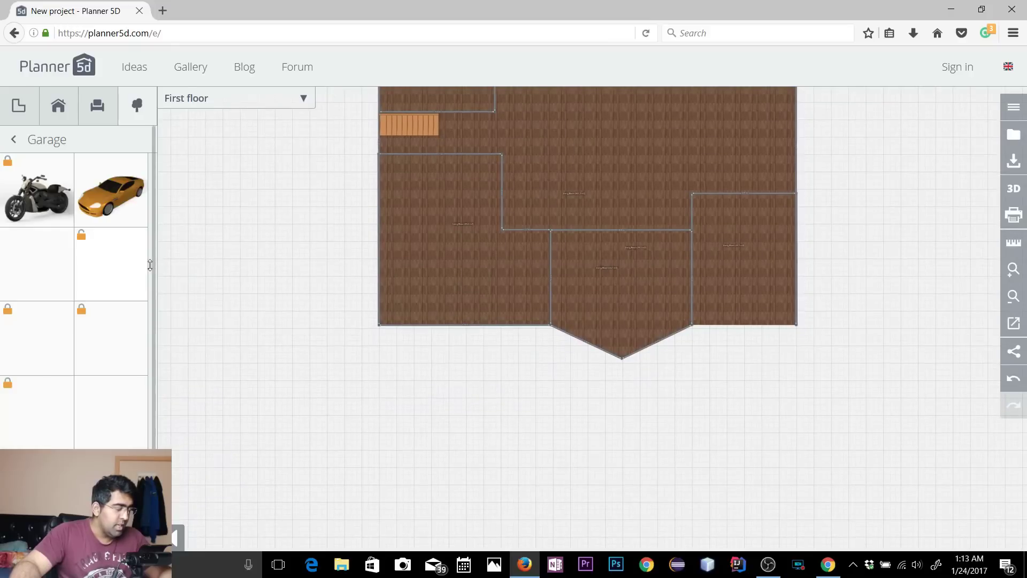
drag(122, 202, 745, 275)
click(736, 397)
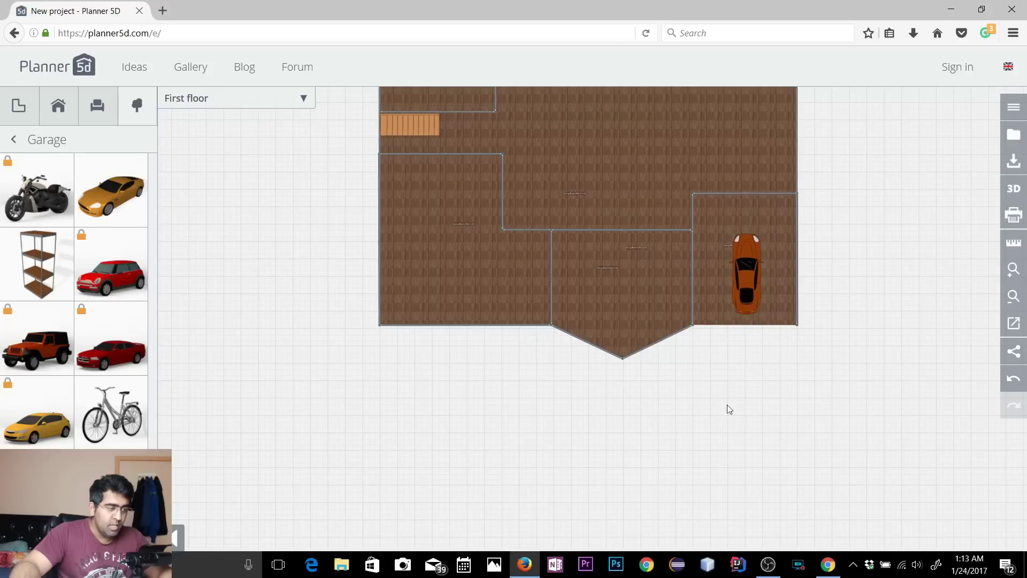
Step: Add the dark brown glazed entry door to the upper-left part of the room with the car
click(53, 112)
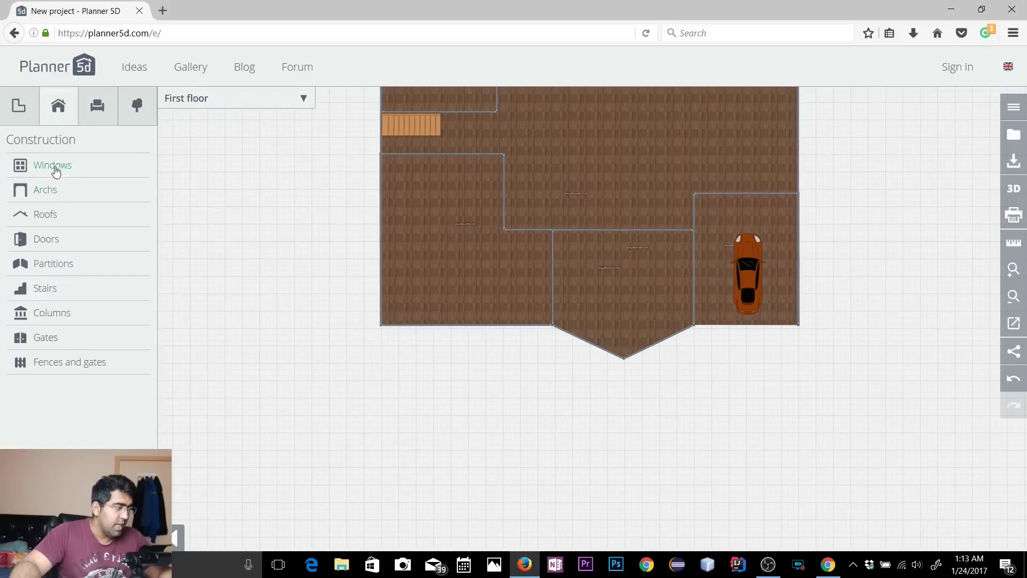
click(51, 246)
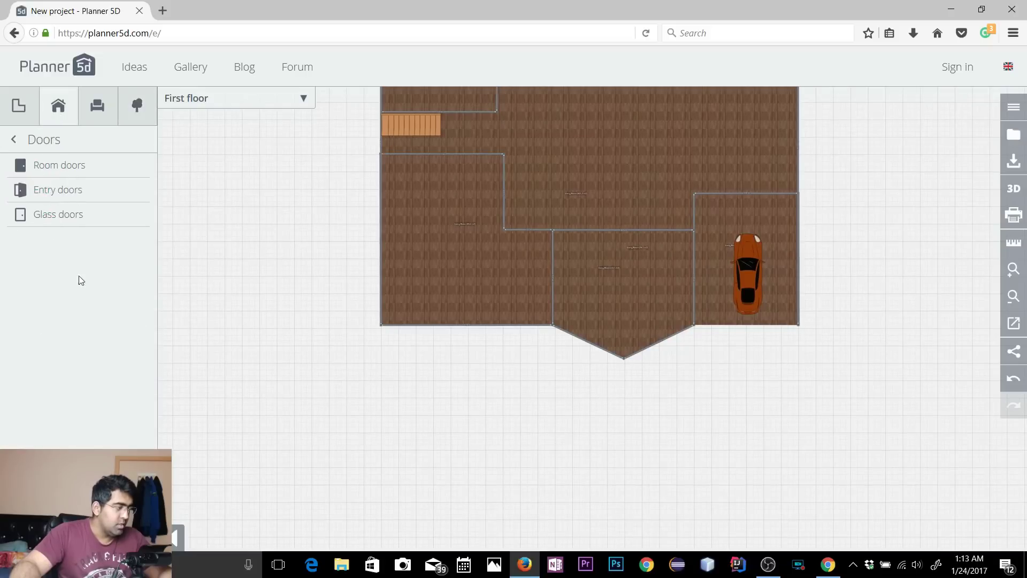
click(73, 189)
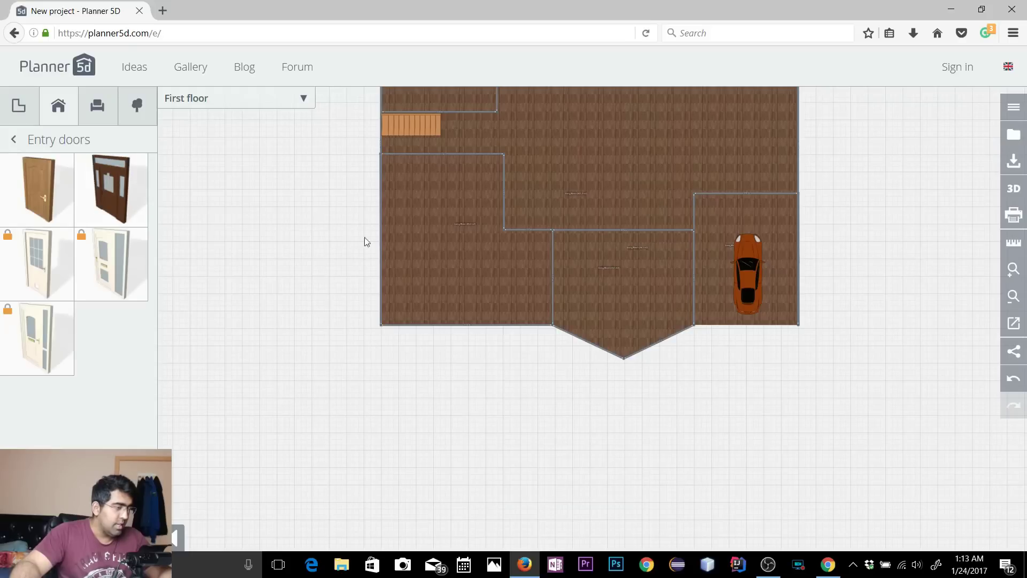
drag(712, 204, 715, 213)
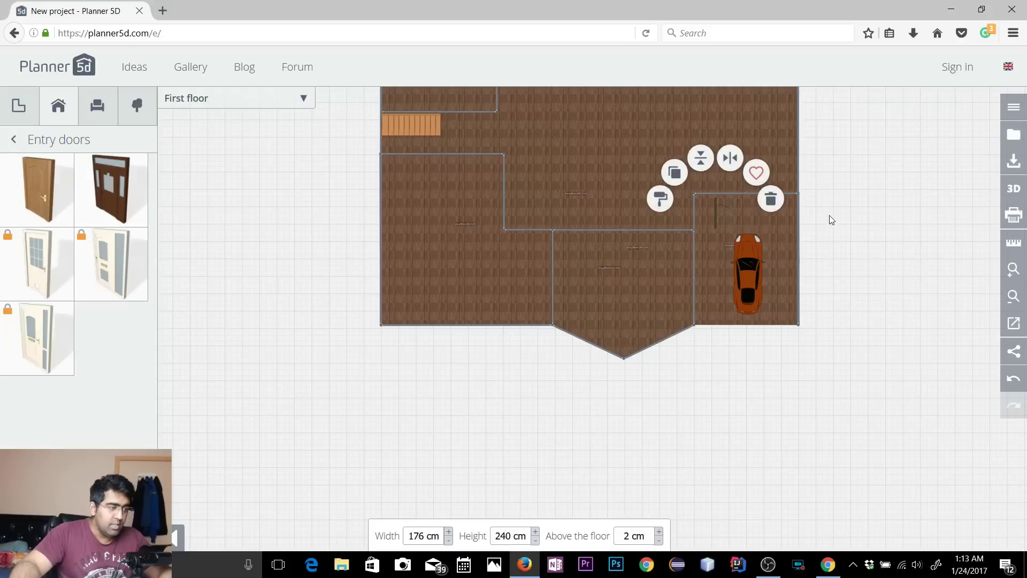
Step: Mirror the entry door horizontally and move it onto the garage room's upper wall near the left corner
scroll(828, 218, up, 3)
drag(965, 188, 768, 277)
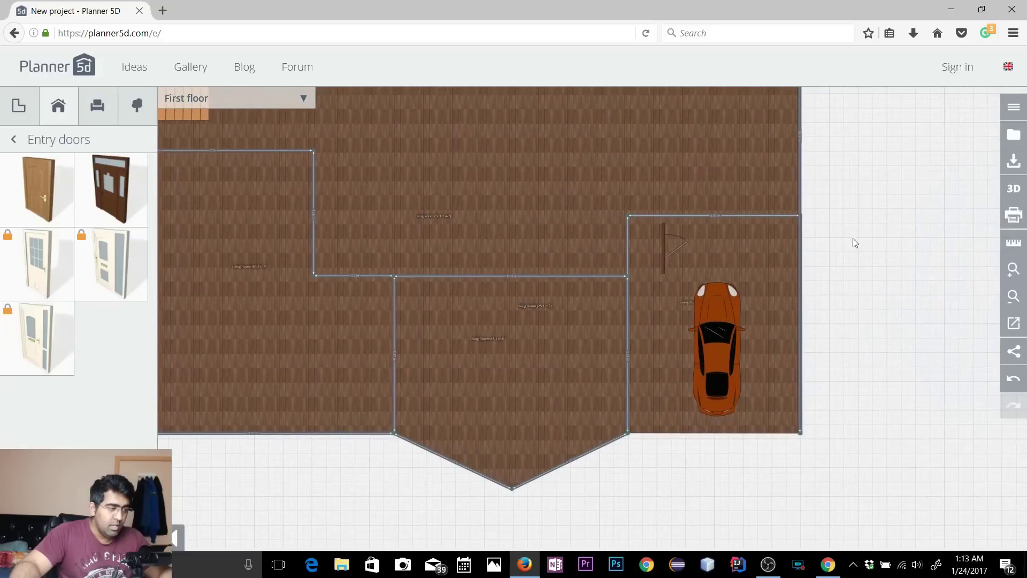
scroll(856, 237, up, 3)
scroll(958, 218, up, 3)
drag(904, 230, 702, 288)
scroll(926, 229, up, 5)
drag(922, 249, 762, 285)
drag(921, 466, 631, 220)
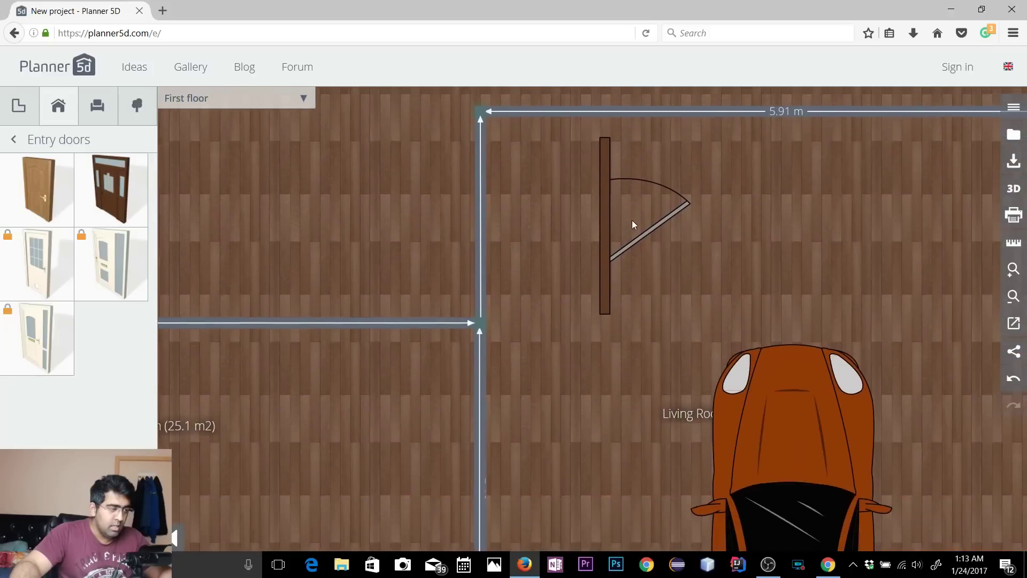
click(600, 235)
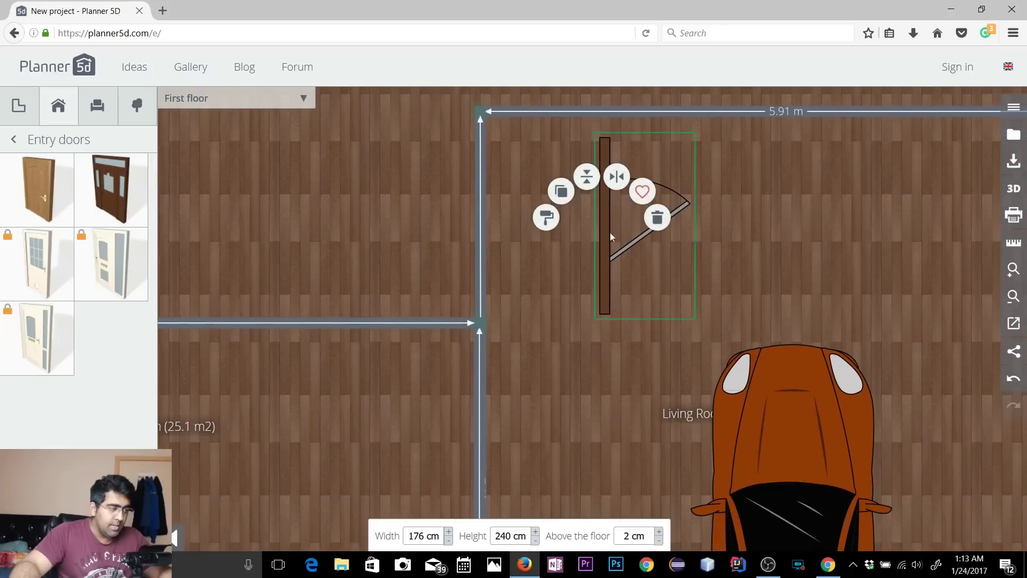
click(614, 180)
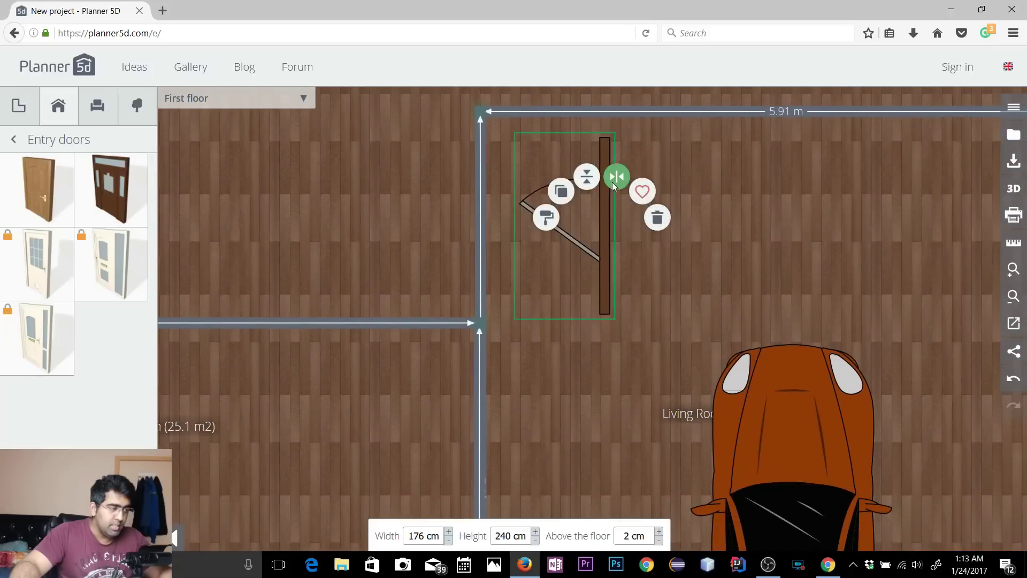
click(589, 178)
click(588, 178)
drag(612, 304, 618, 183)
drag(668, 274, 660, 360)
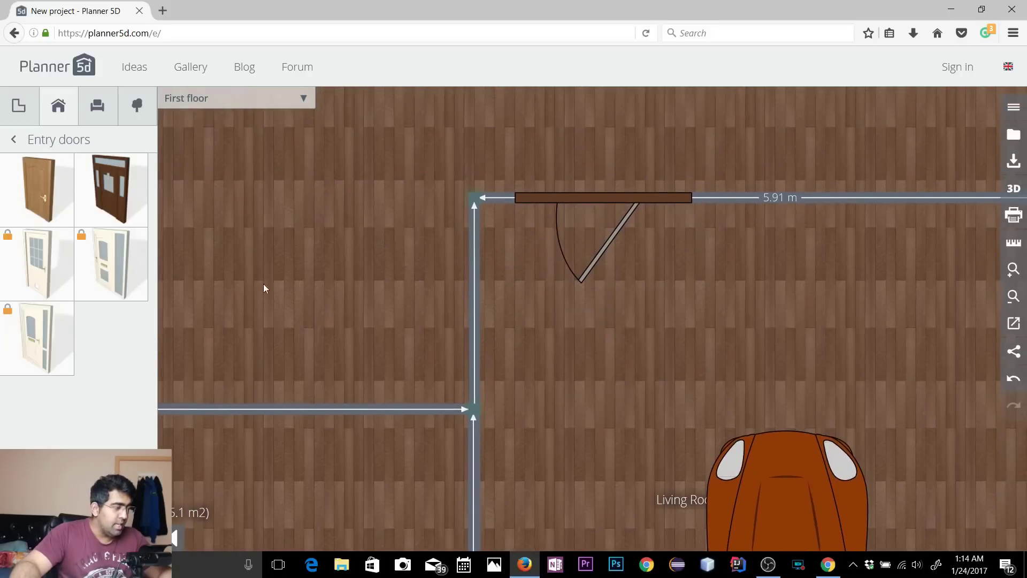
scroll(263, 284, down, 2)
scroll(413, 405, down, 2)
drag(452, 398, 610, 395)
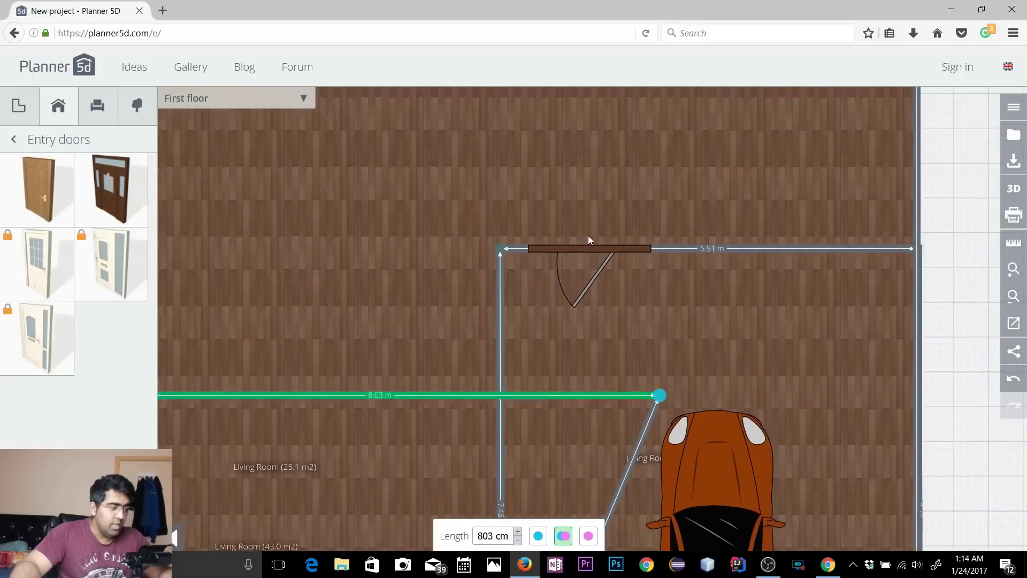
scroll(589, 236, down, 2)
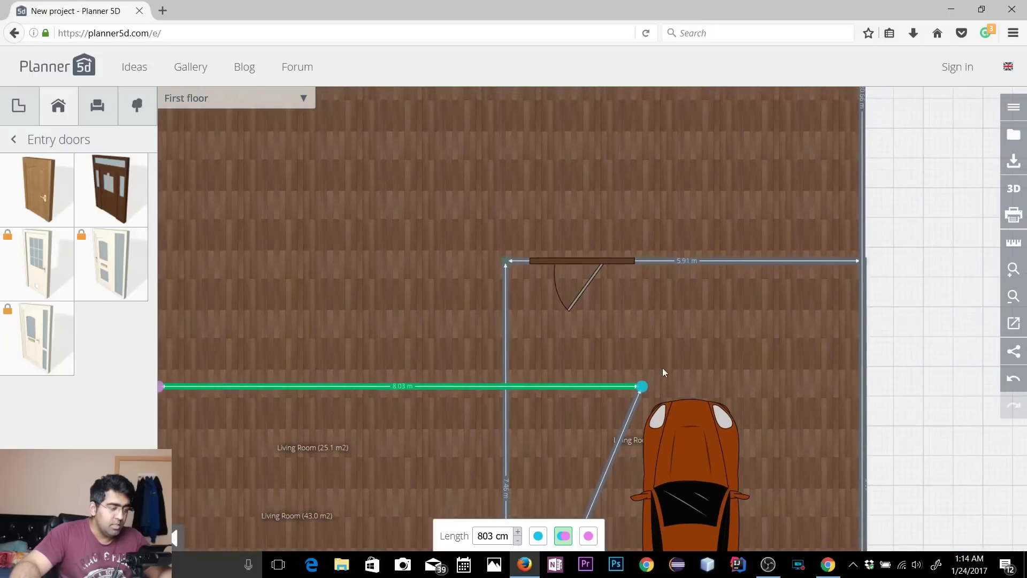
click(1013, 378)
click(960, 375)
Step: Place a brown triple-pane window at the middle of each of the two angled walls of the pointed front room
drag(959, 403, 918, 153)
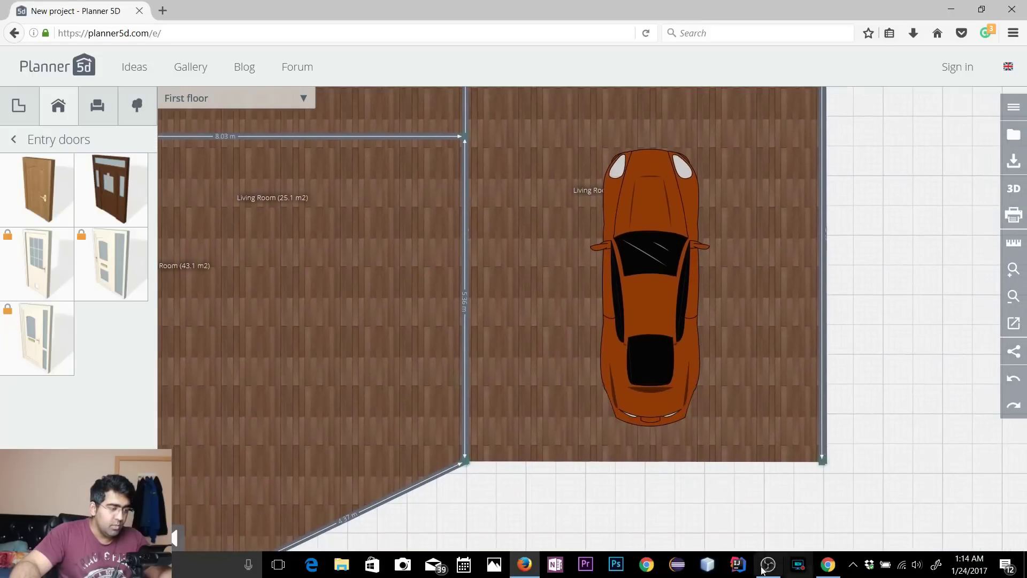
drag(626, 501, 858, 391)
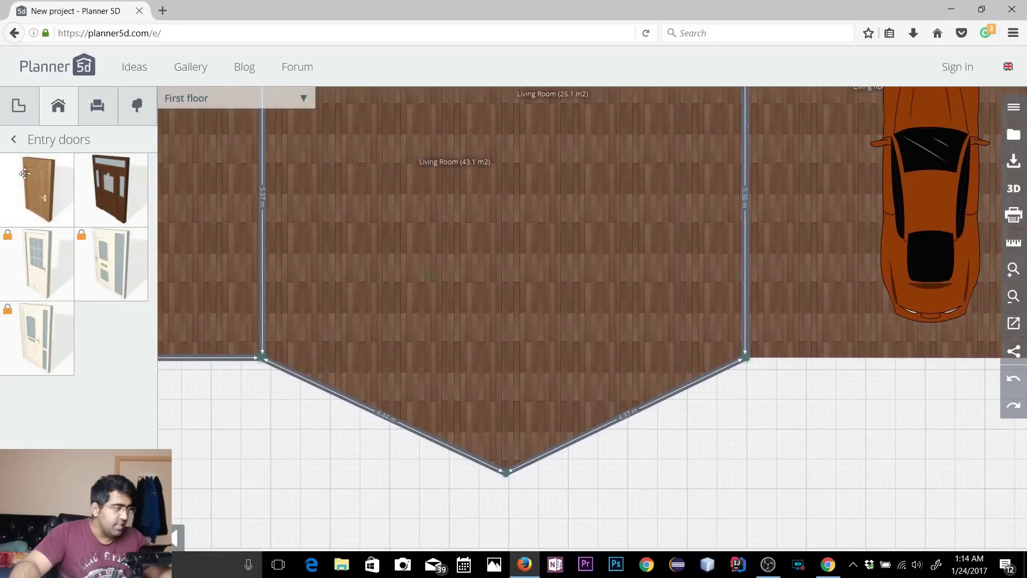
click(57, 107)
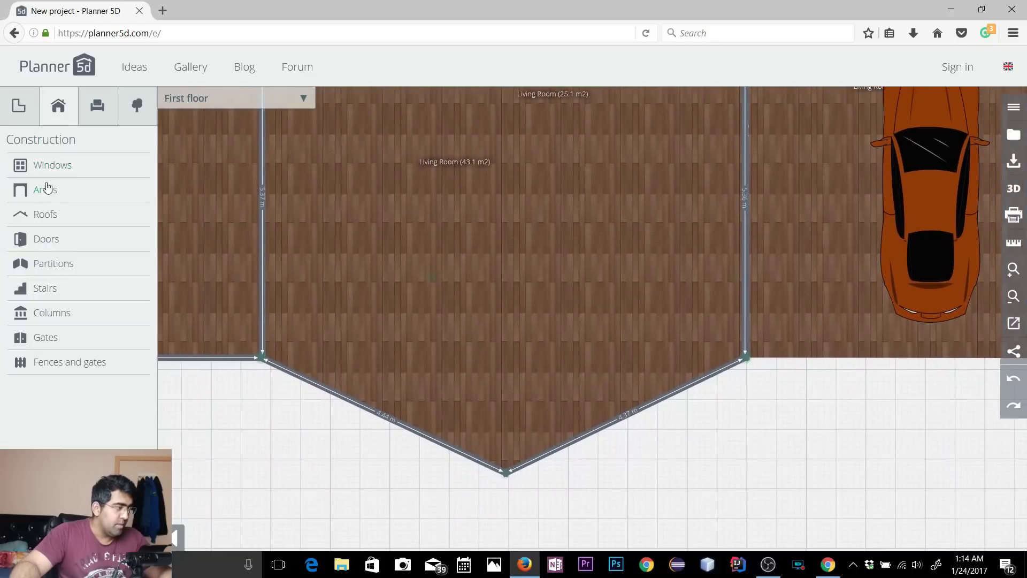
click(52, 167)
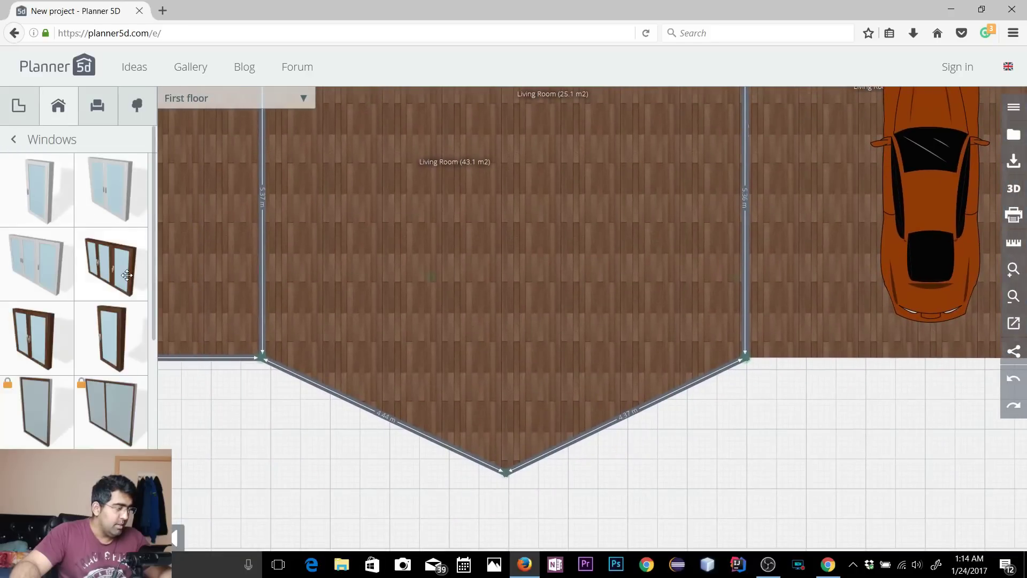
drag(548, 384, 631, 425)
drag(64, 309, 385, 435)
click(393, 459)
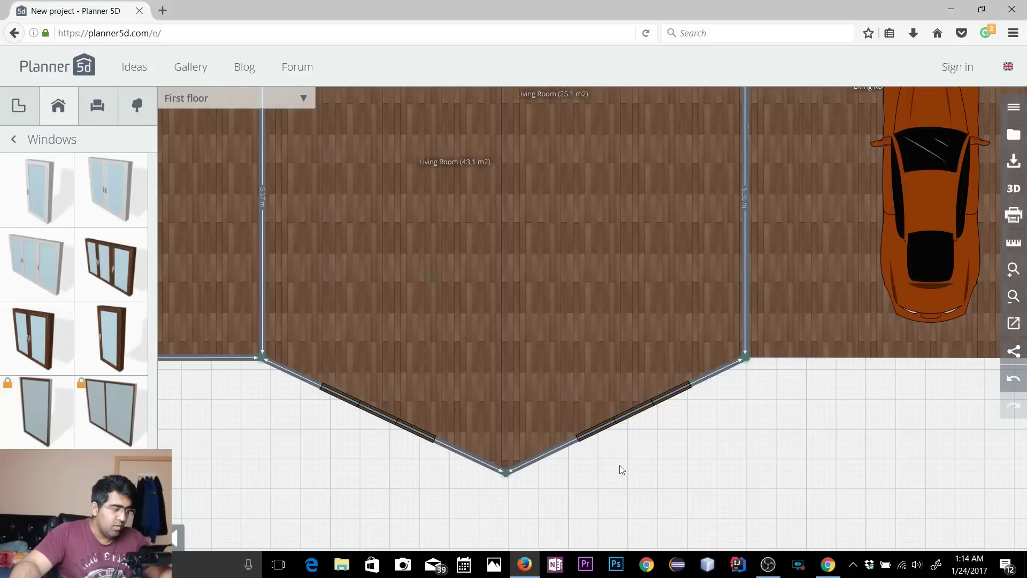
Step: Place two brown triple-pane windows side by side on the lower outer wall of the large lower-left room
scroll(620, 465, down, 3)
drag(480, 527, 599, 285)
drag(315, 252, 672, 479)
drag(117, 275, 457, 368)
click(549, 398)
drag(104, 252, 585, 357)
click(575, 390)
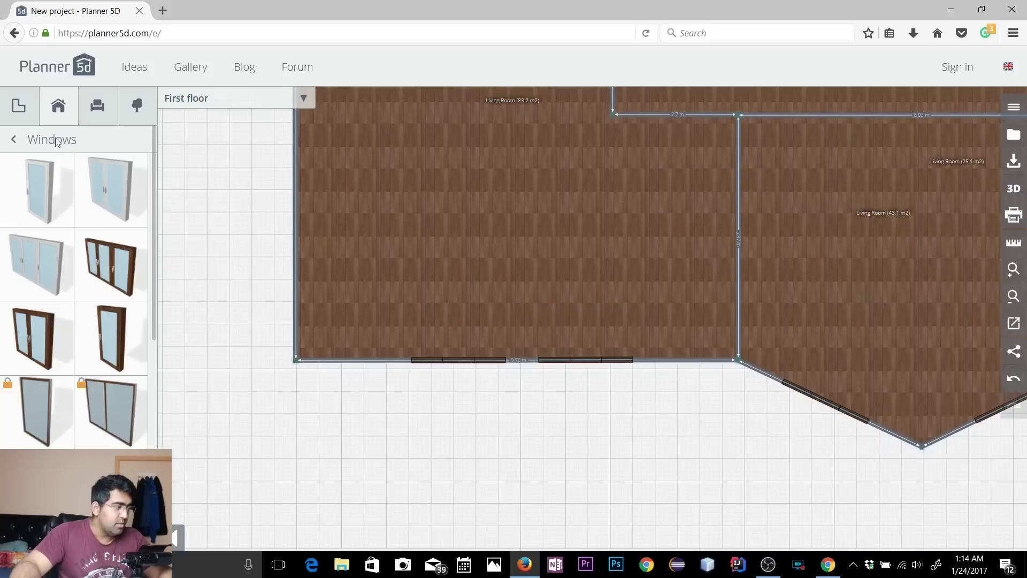
click(93, 114)
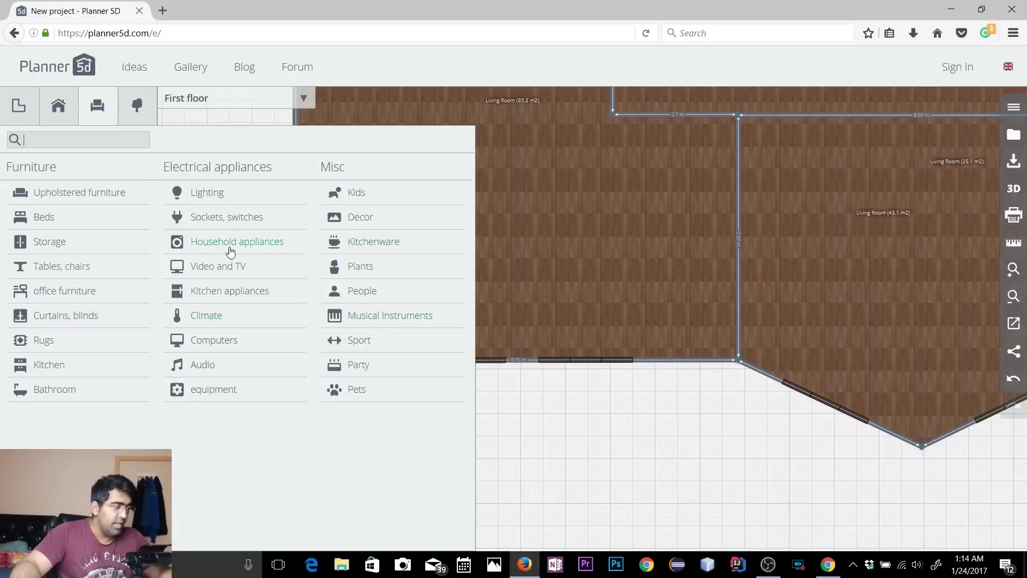
click(230, 244)
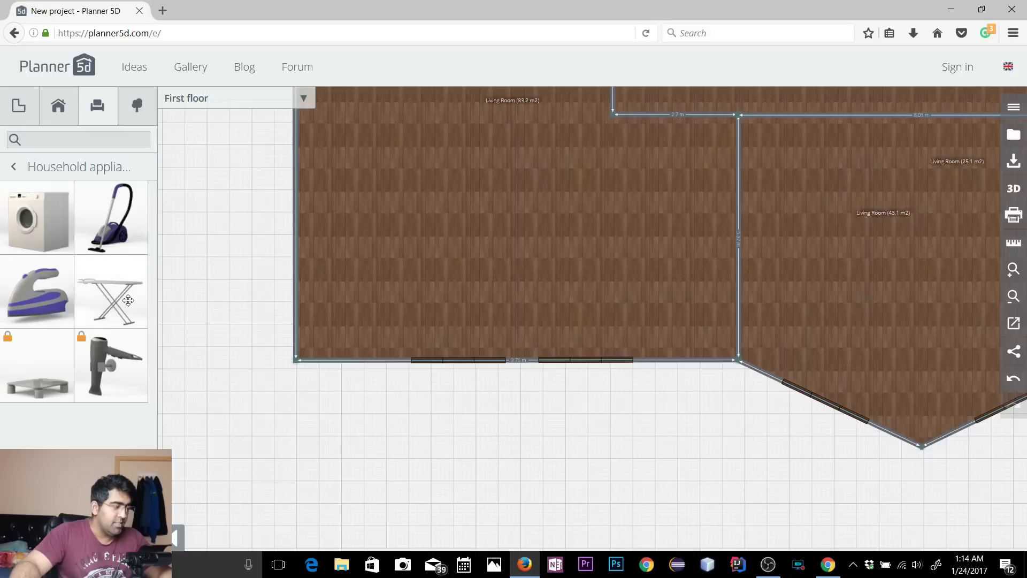
click(19, 105)
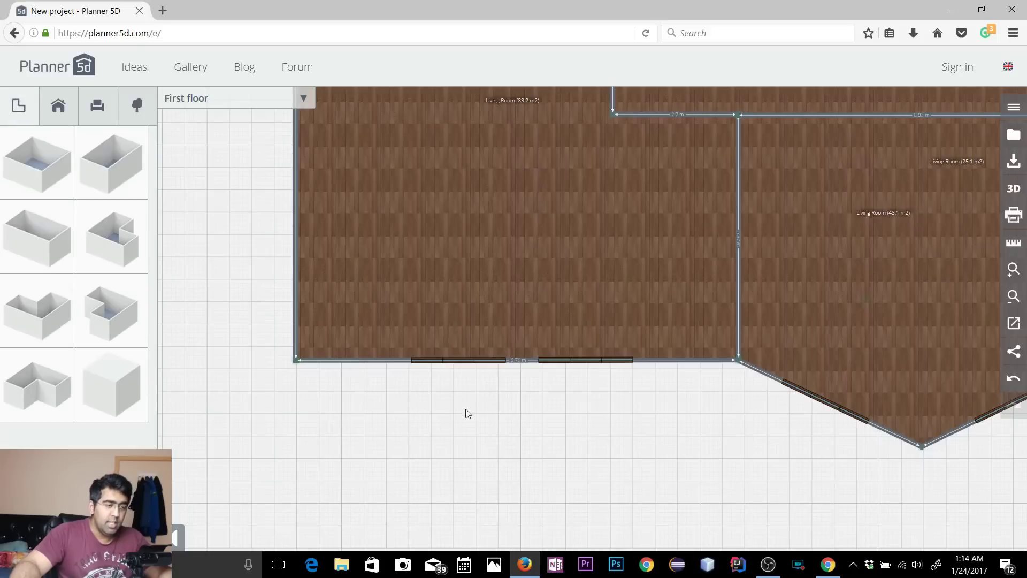
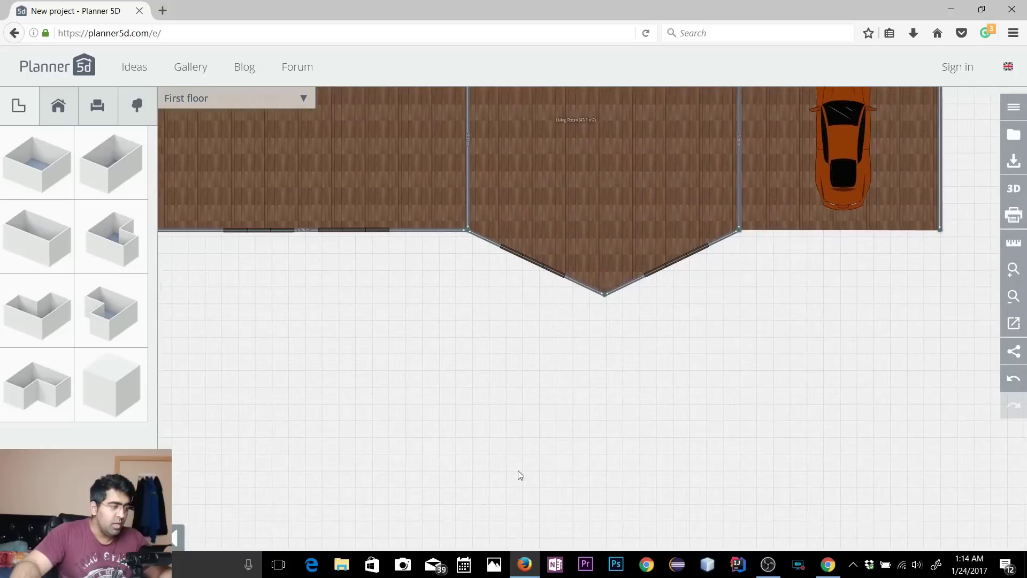
Step: Switch the first-floor plan to the 3D view
drag(543, 328, 620, 431)
click(972, 208)
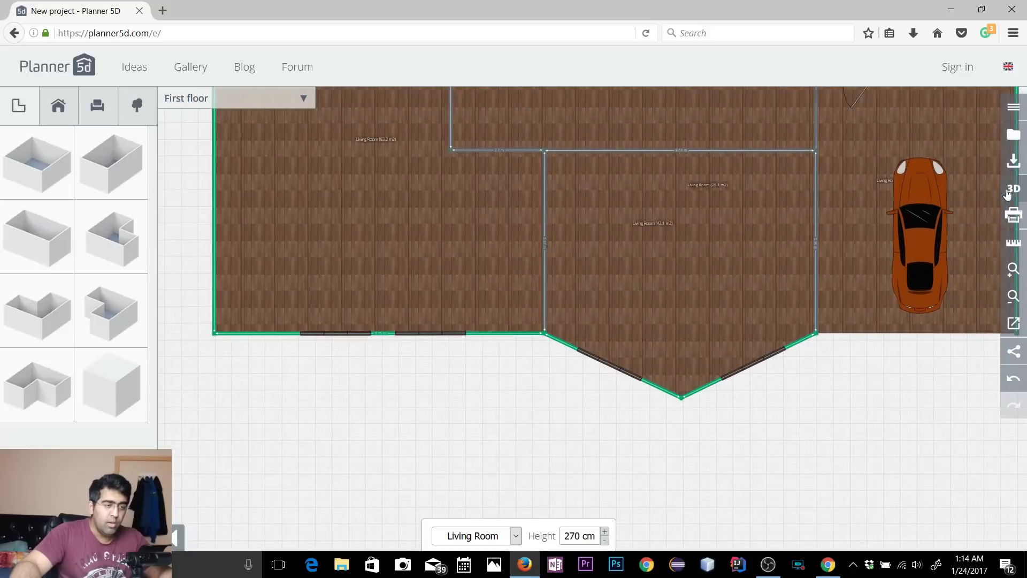
click(1013, 189)
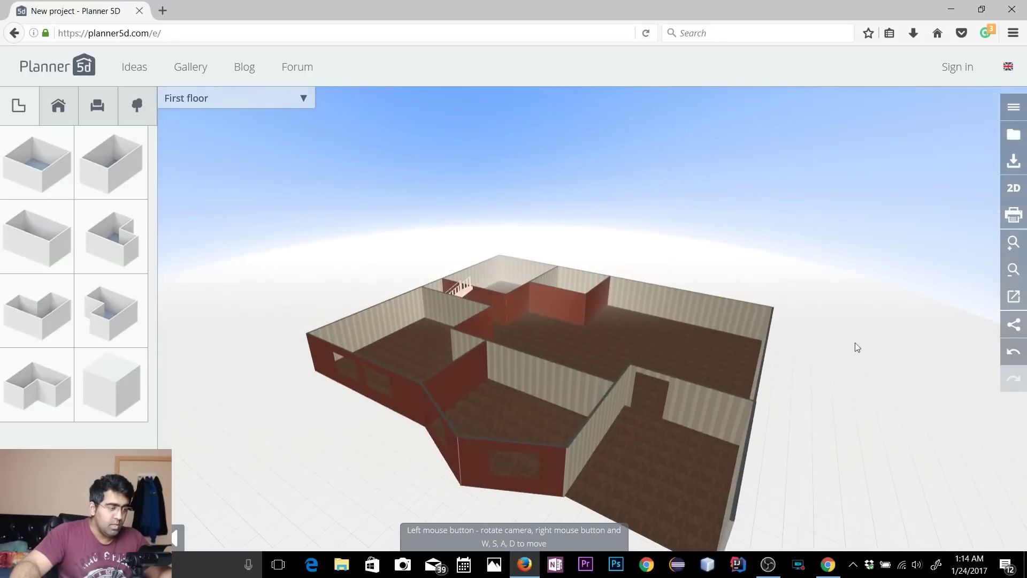
Step: Mirror the staircase vertically so that its slope runs the opposite way
drag(838, 374, 1026, 456)
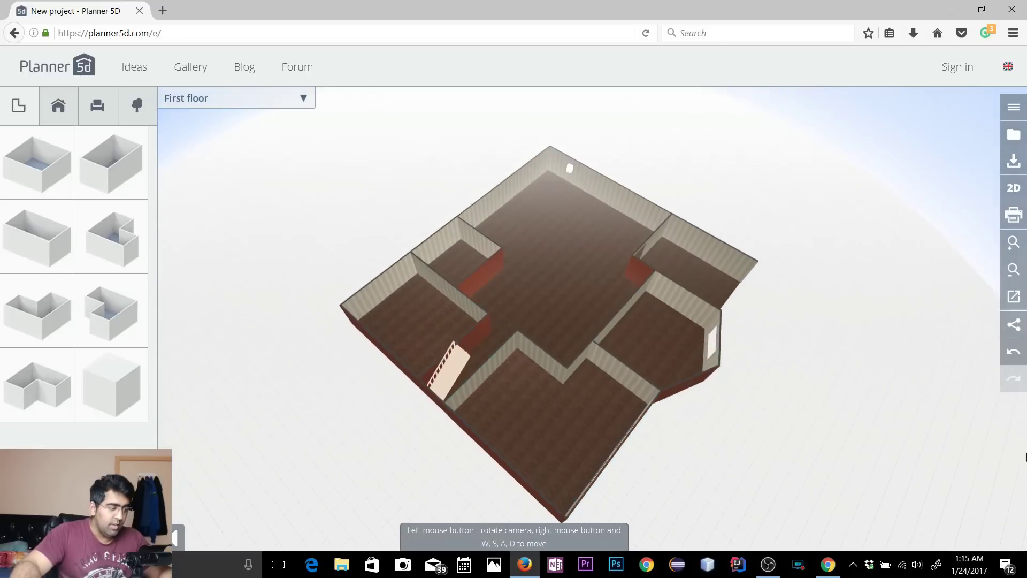
click(450, 368)
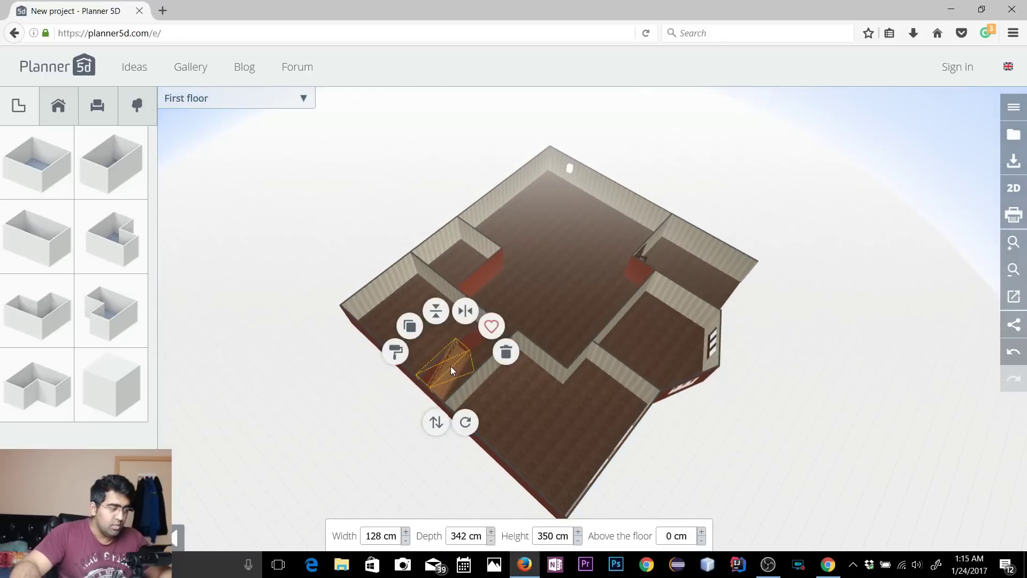
click(438, 312)
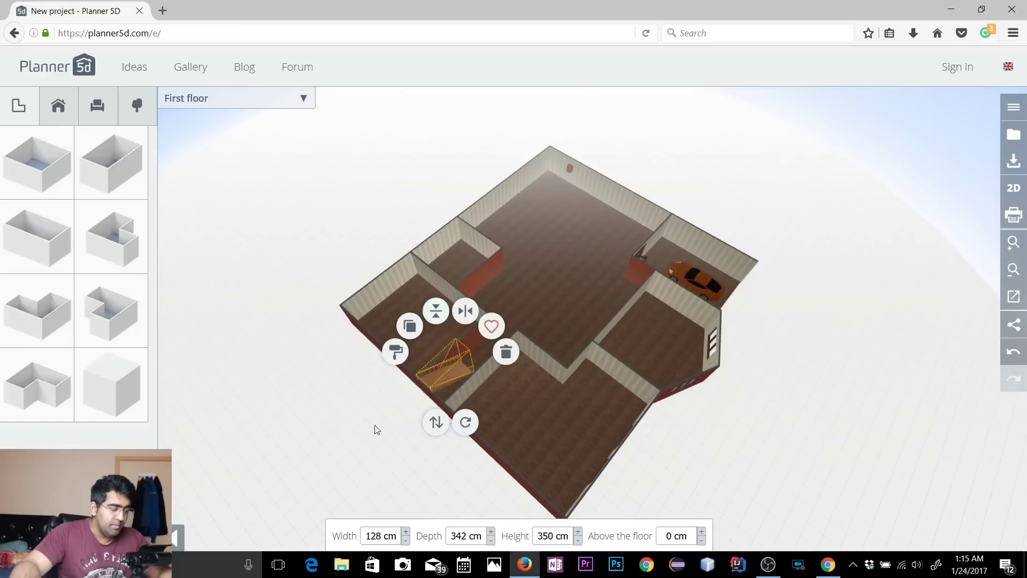
click(354, 445)
Step: Examine the front facade windows, the garage entry door and the parked car in 3D from outside
drag(772, 420, 615, 306)
scroll(653, 341, up, 6)
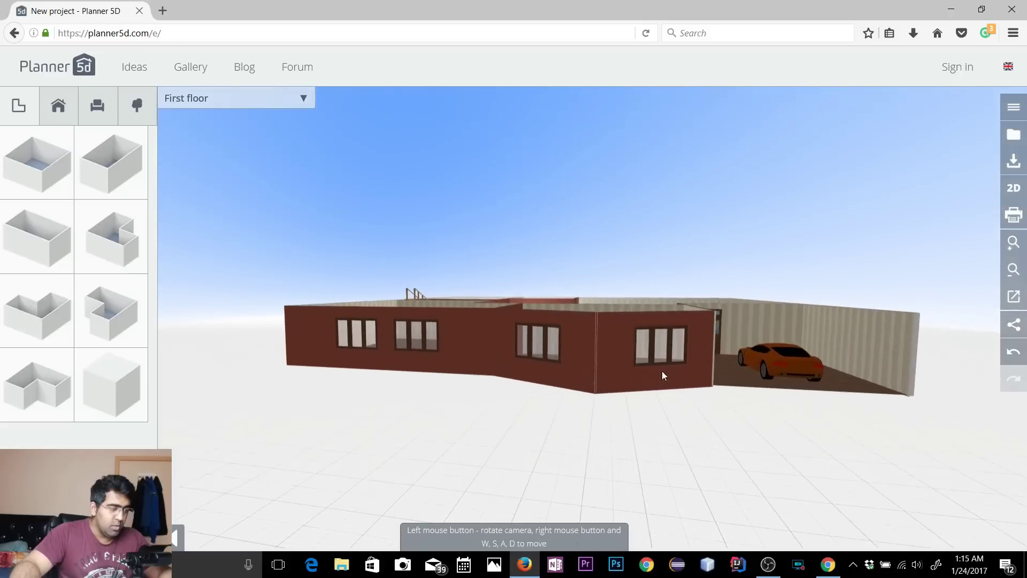
drag(493, 442, 436, 454)
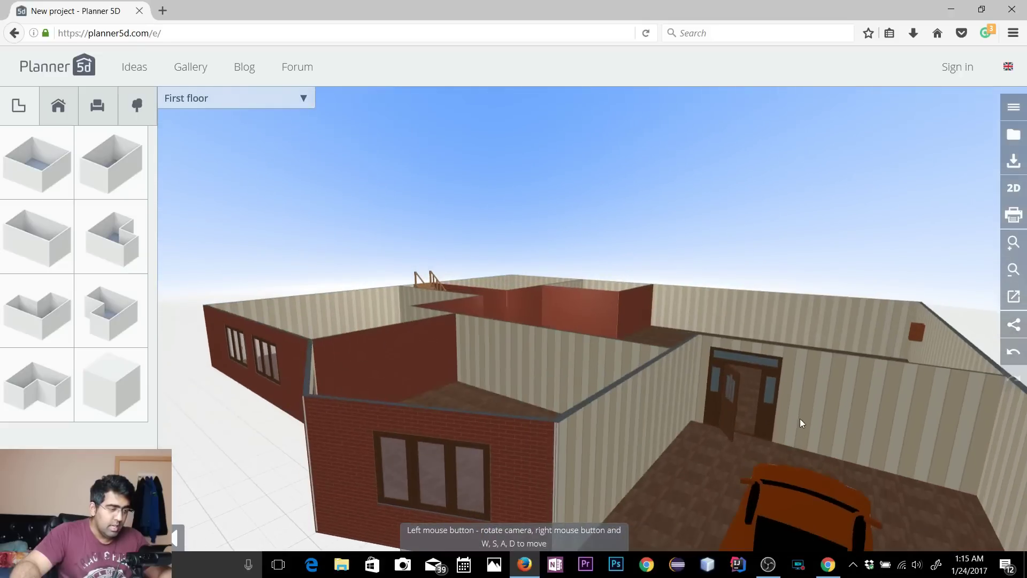
mouse_move(801, 421)
mouse_down()
mouse_move(779, 358)
mouse_move(785, 412)
mouse_up()
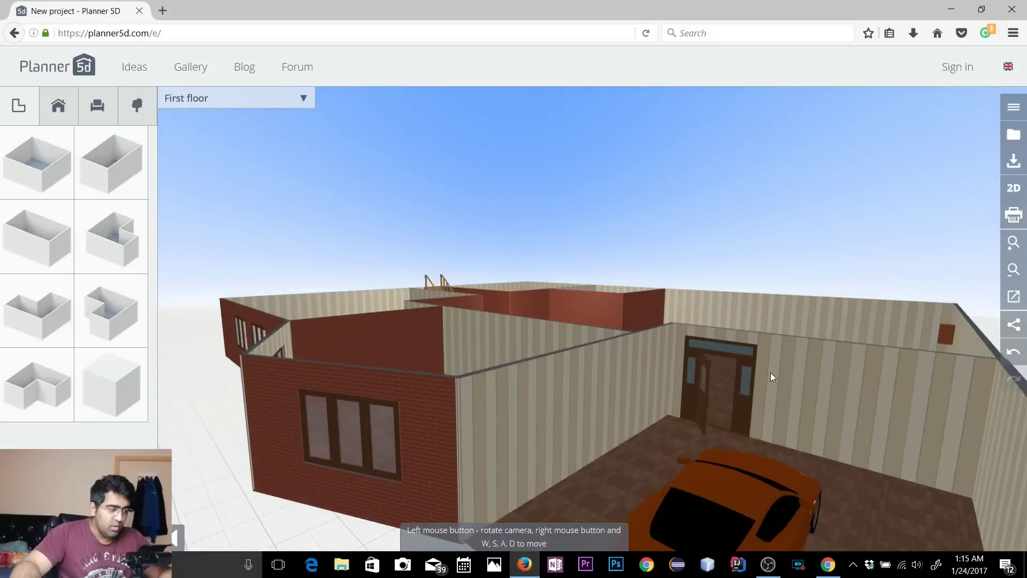
right_drag(770, 373, 849, 443)
drag(849, 447, 809, 364)
scroll(809, 364, down, 10)
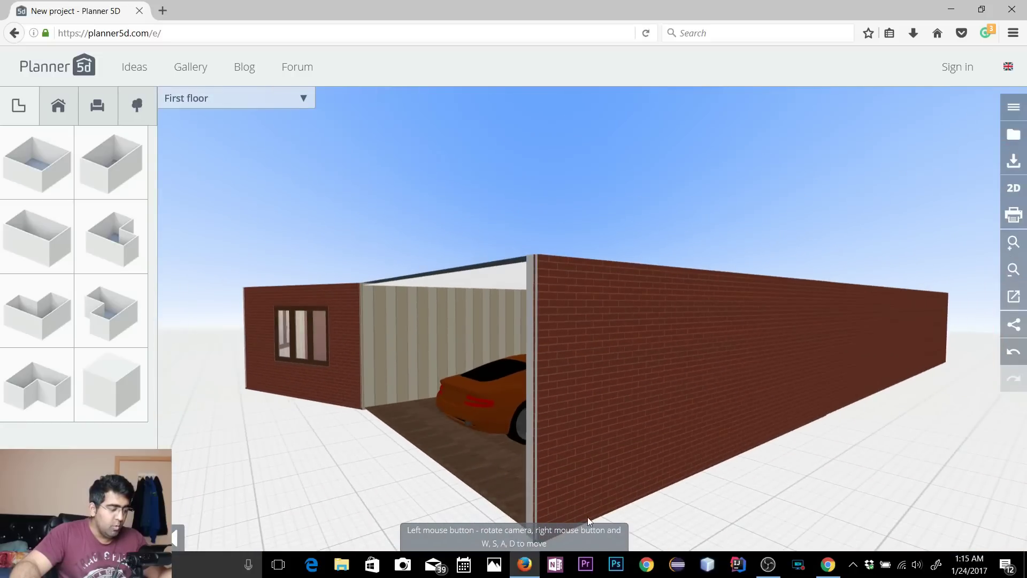
Step: Move along the open front of the garage to inspect the car, the entry door and the adjoining brick walls
key(w)
key(a)
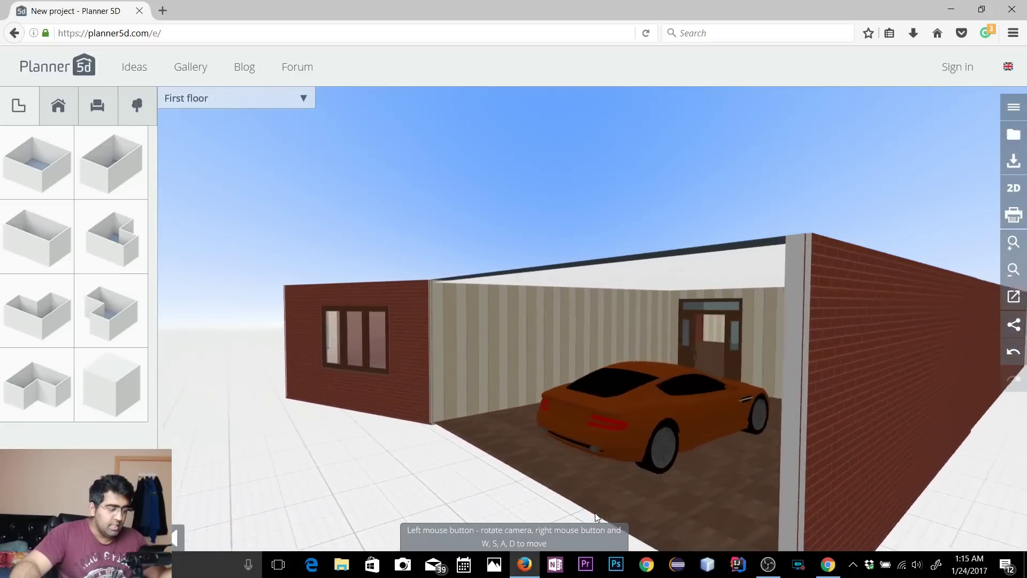
key(d)
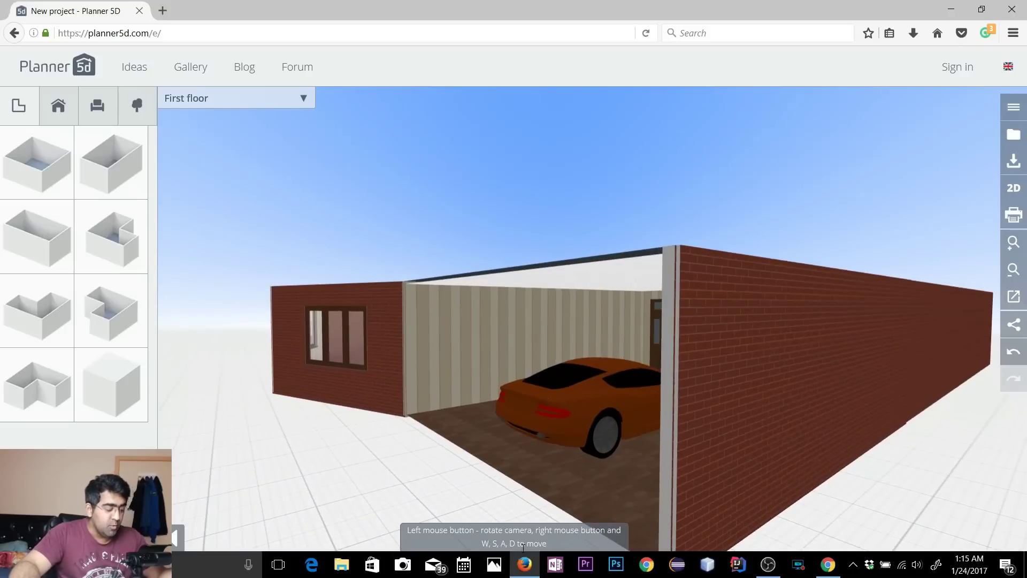
key(a)
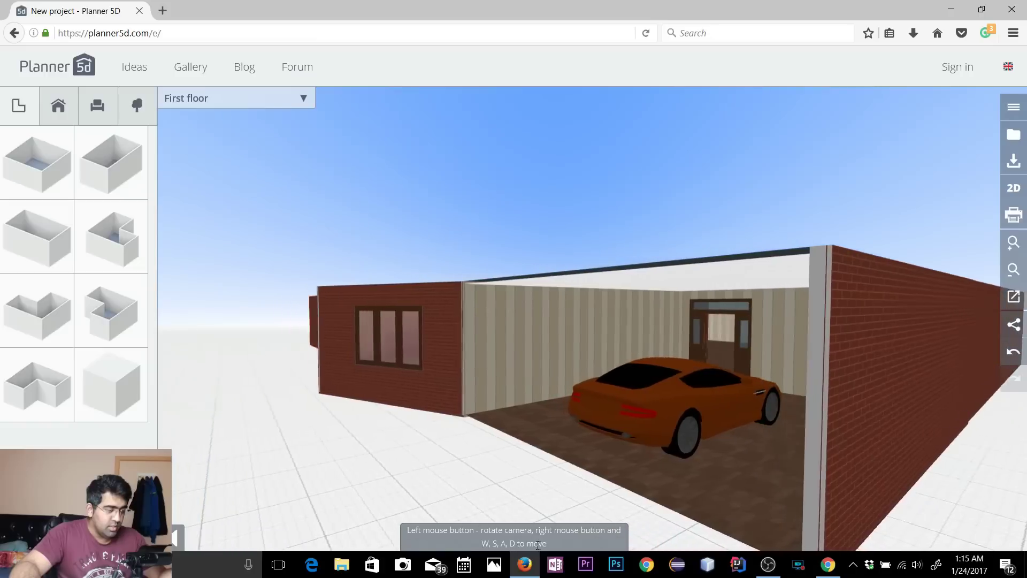
drag(353, 473, 404, 478)
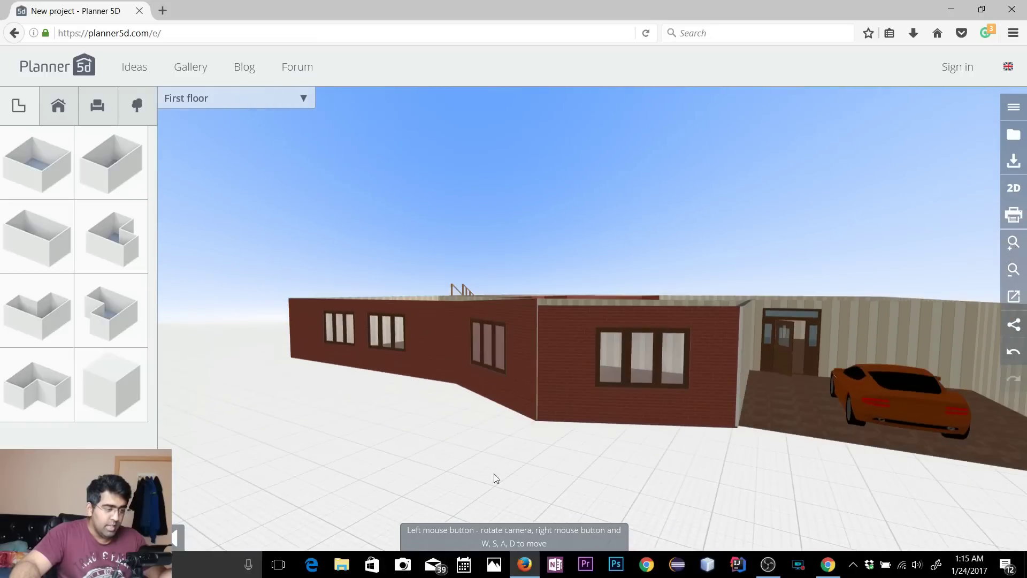
Step: Review the whole first-floor layout in 3D from above and check the list of floors
key(s)
drag(705, 461, 717, 515)
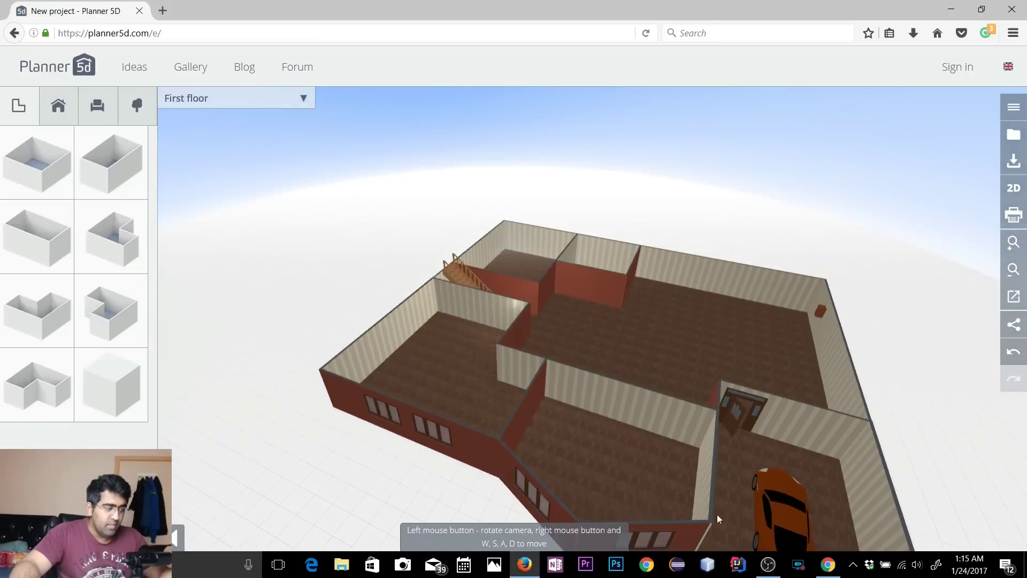
drag(285, 322, 273, 297)
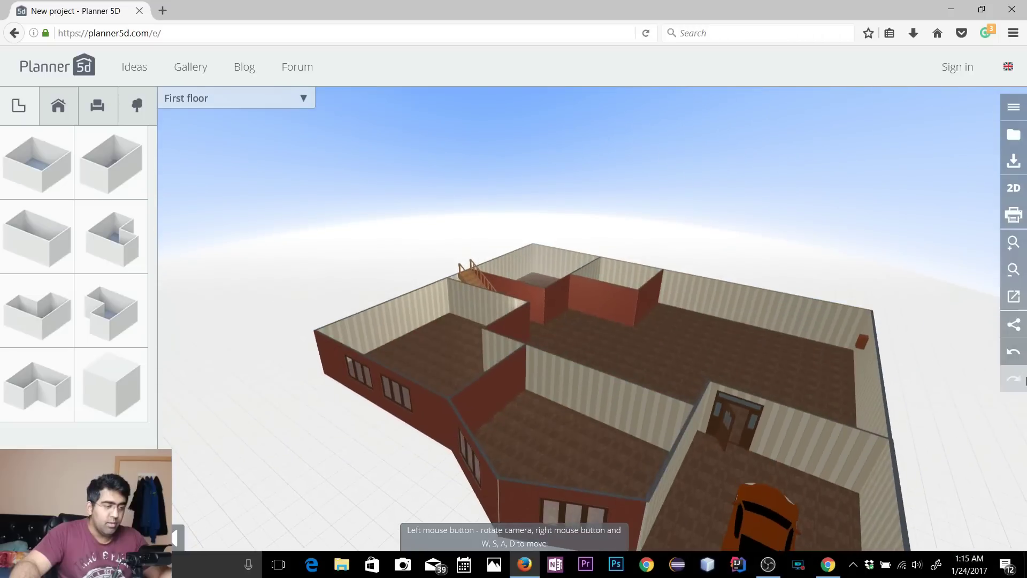
drag(958, 416, 736, 447)
drag(339, 457, 448, 506)
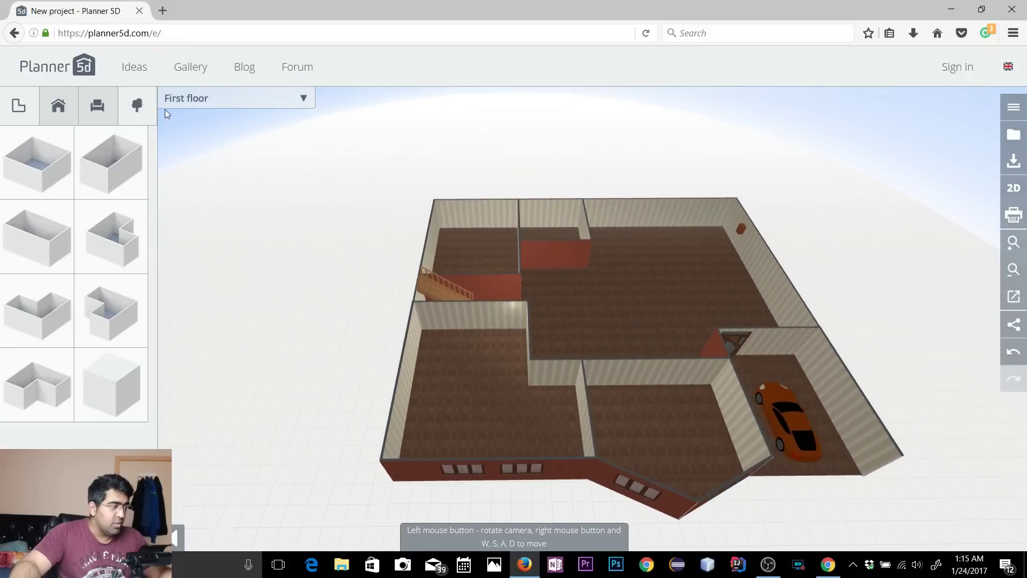
click(198, 102)
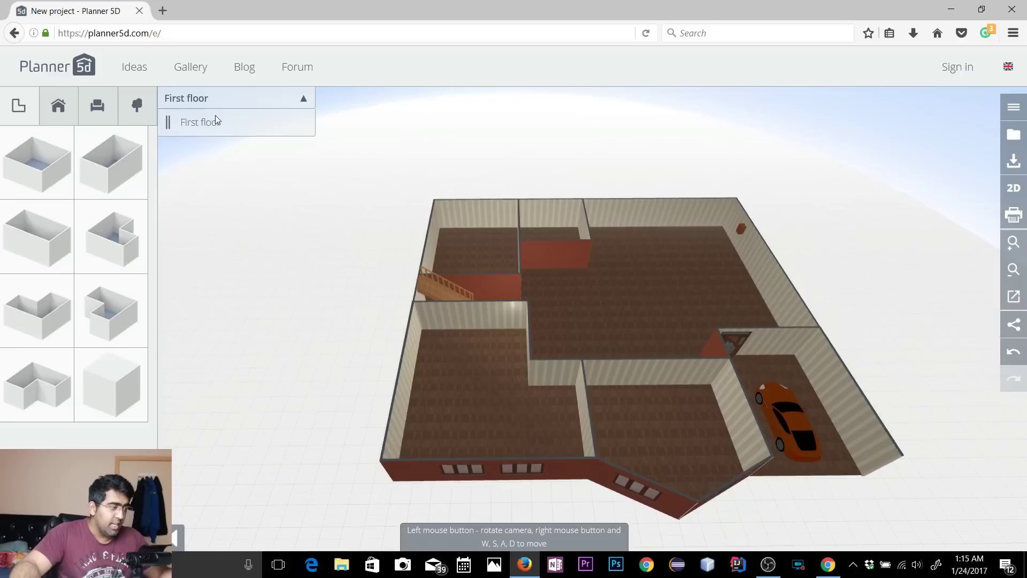
click(304, 100)
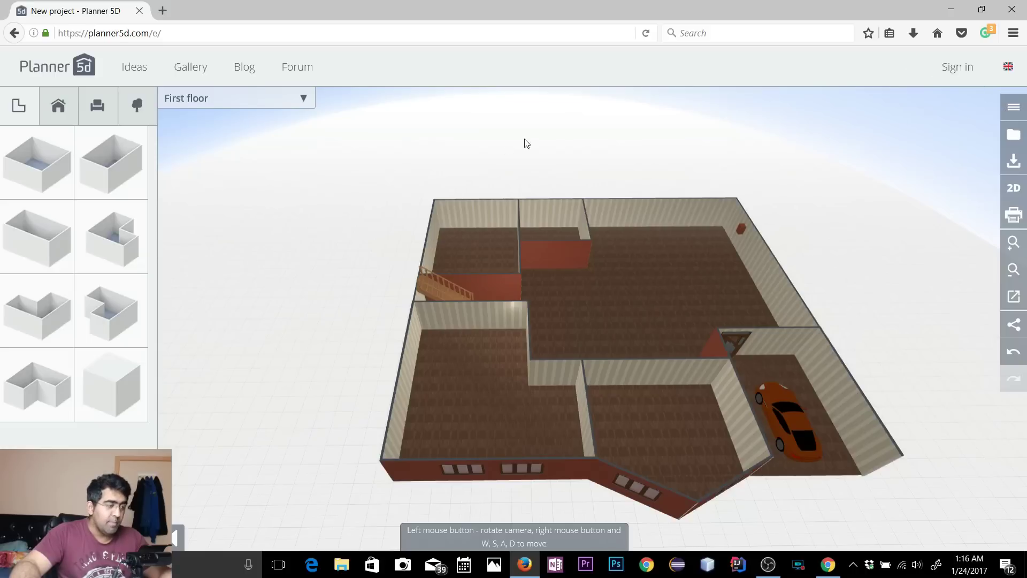
drag(673, 316, 677, 369)
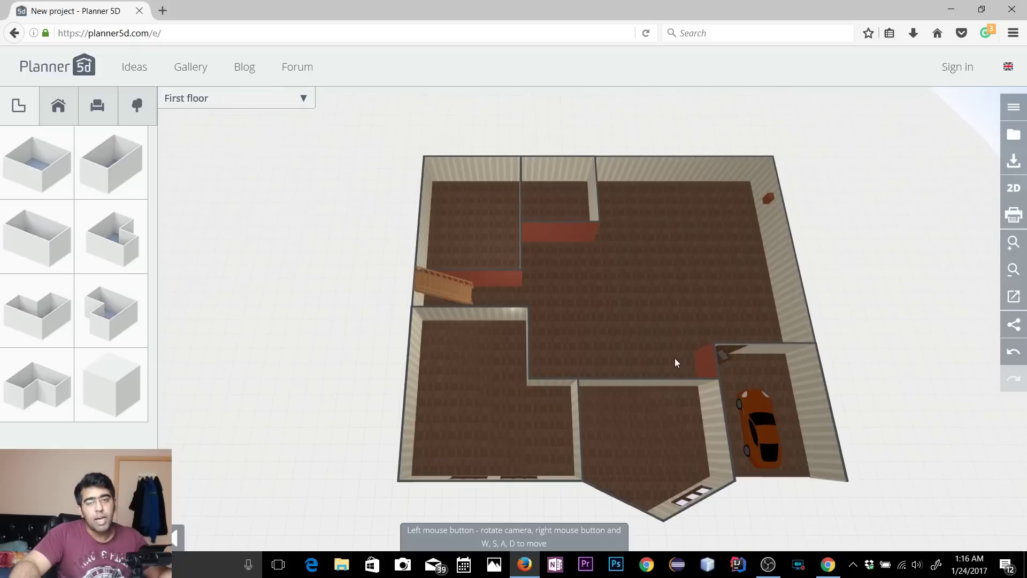